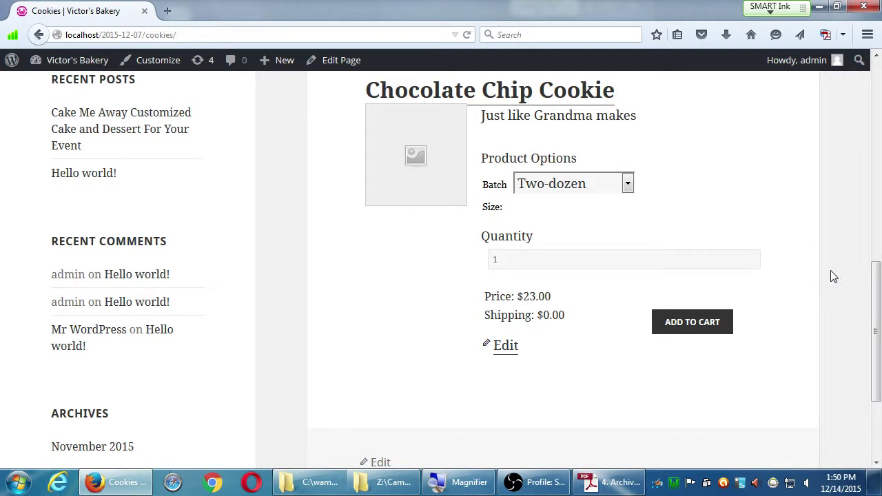
Examine the Batch Size choices offered for the Chocolate Chip Cookie on the Cookies page.
{"action": "scroll", "coordinate": [830, 277], "scroll_direction": "up", "scroll_amount": 2}
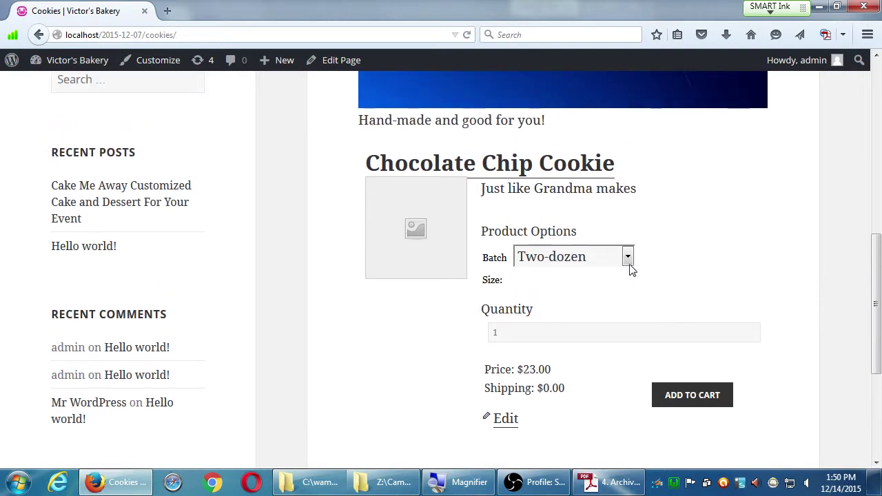
{"action": "left_click", "coordinate": [630, 262]}
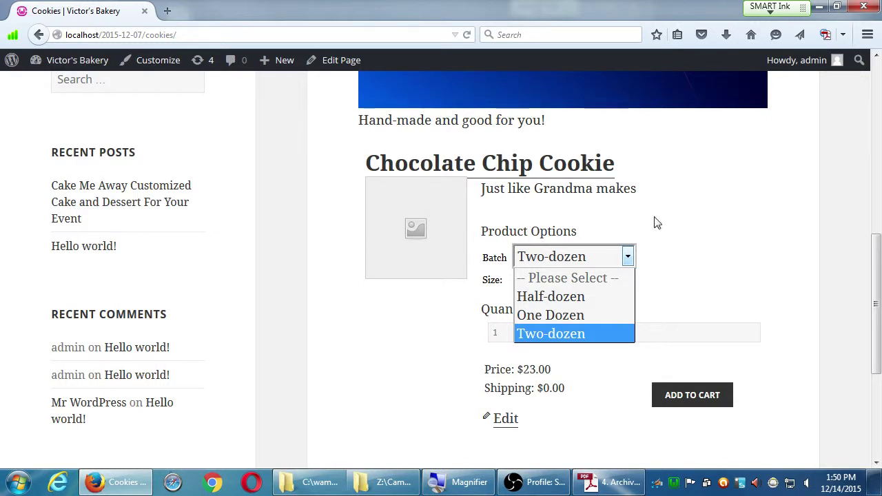
{"action": "left_click", "coordinate": [726, 204]}
{"action": "scroll", "coordinate": [730, 205], "scroll_direction": "up", "scroll_amount": 7}
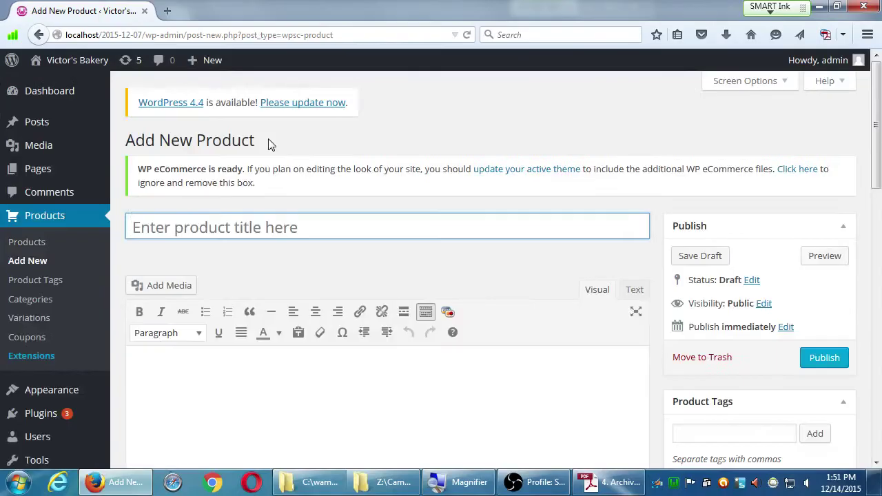
Title the new product Peanut Butter Cookie.
{"action": "left_click", "coordinate": [258, 228]}
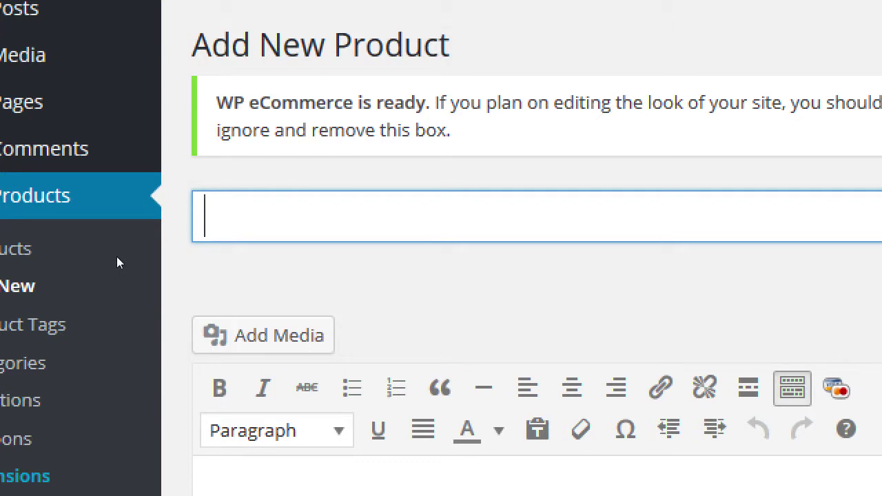
{"action": "type", "text": "Peantu"}
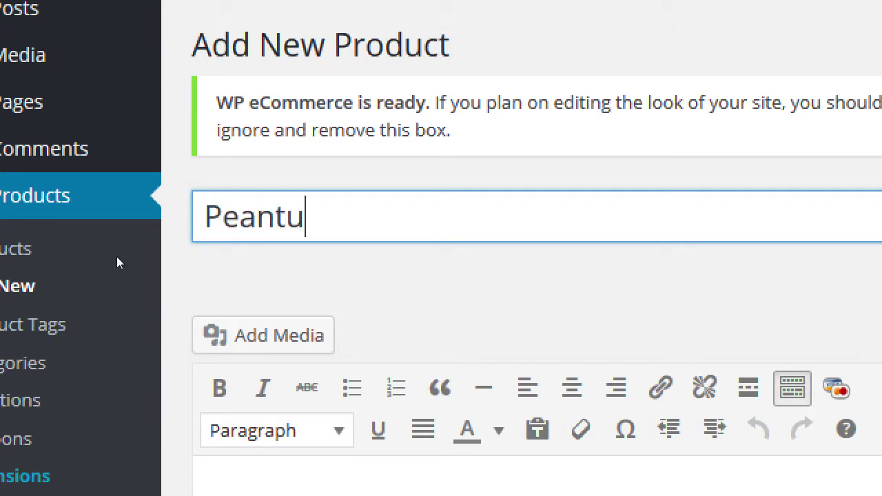
{"action": "key", "text": "BackSpace"}
{"action": "key", "text": "BackSpace"}
{"action": "type", "text": "ut Butter"}
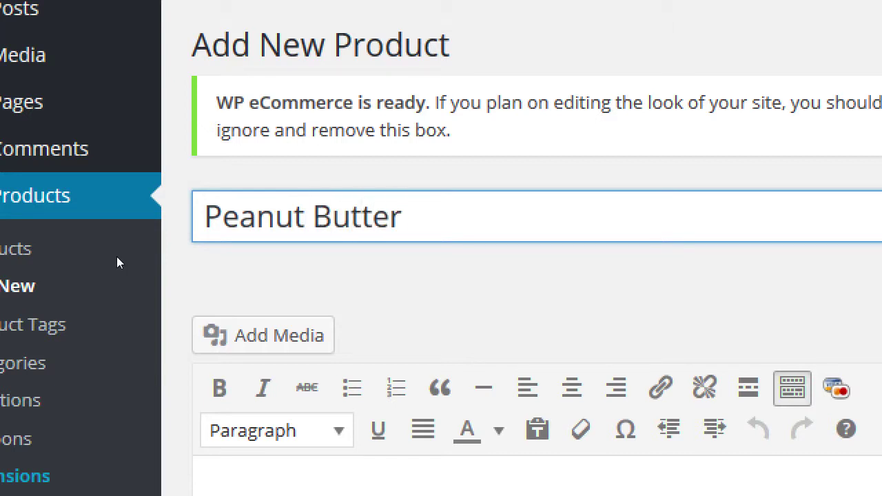
{"action": "type", "text": " Cookie"}
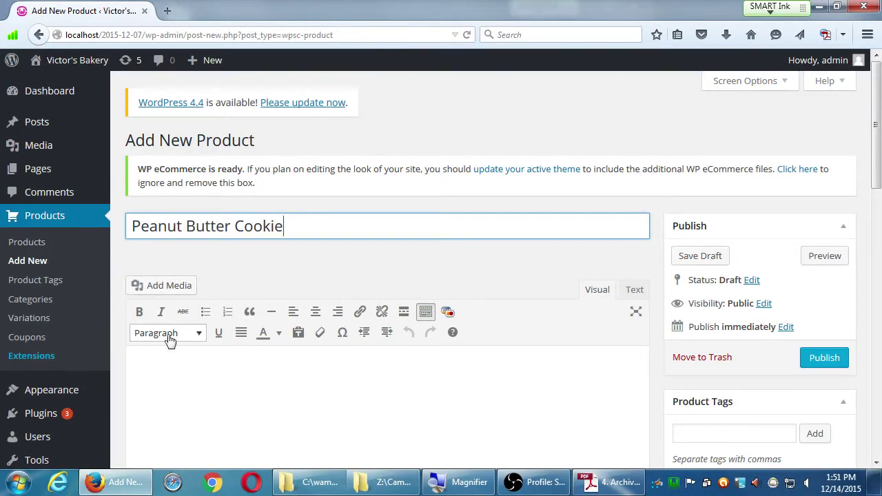
Enter the product description "Organic peanut butter!" and assign the product to the Cookies category.
{"action": "left_click", "coordinate": [224, 382]}
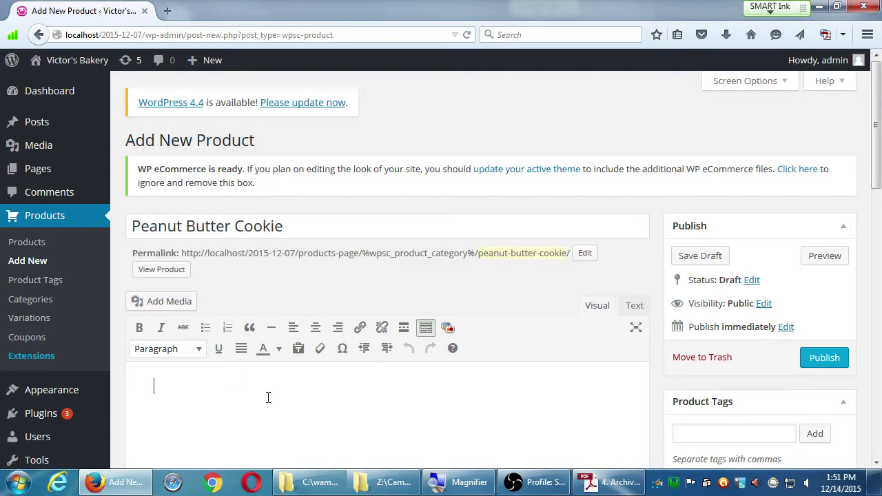
{"action": "scroll", "coordinate": [269, 386], "scroll_direction": "down", "scroll_amount": 3}
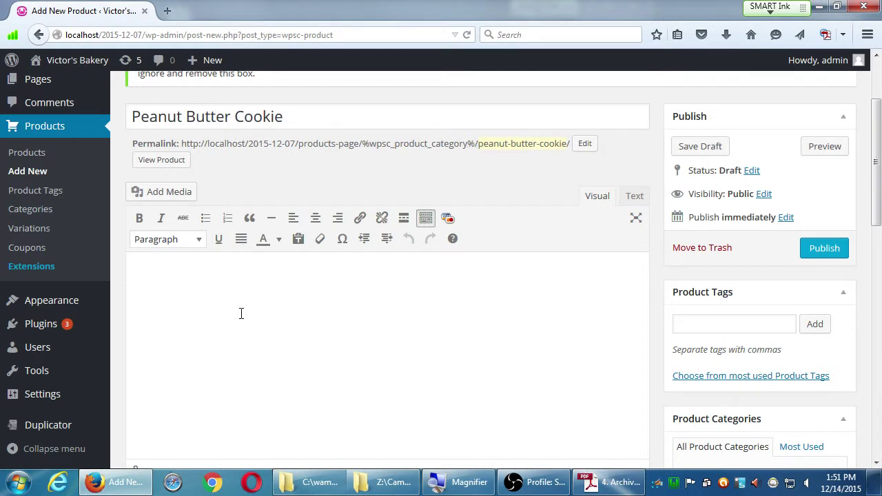
{"action": "type", "text": "Organic peanut bu"}
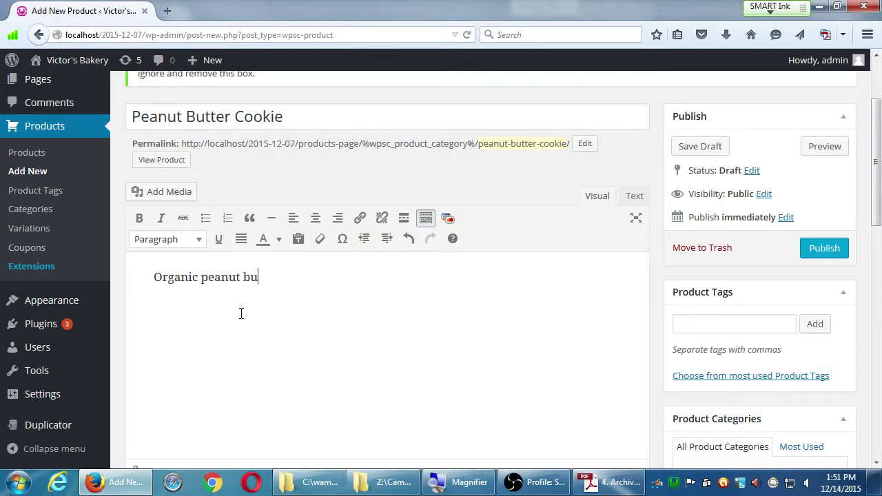
{"action": "type", "text": "tter!"}
{"action": "scroll", "coordinate": [660, 334], "scroll_direction": "down", "scroll_amount": 3}
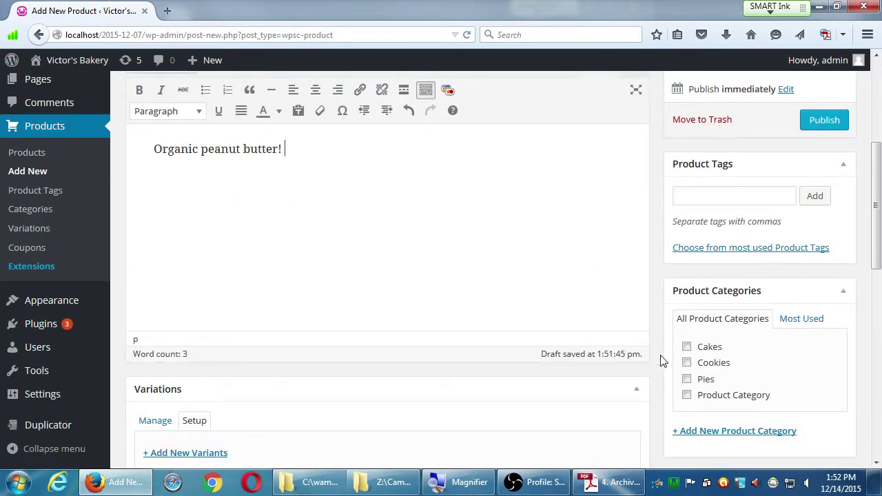
{"action": "left_click", "coordinate": [686, 362]}
Enable the Batch Size variation set with all its variants and generate the product's variations.
{"action": "scroll", "coordinate": [747, 398], "scroll_direction": "down", "scroll_amount": 5}
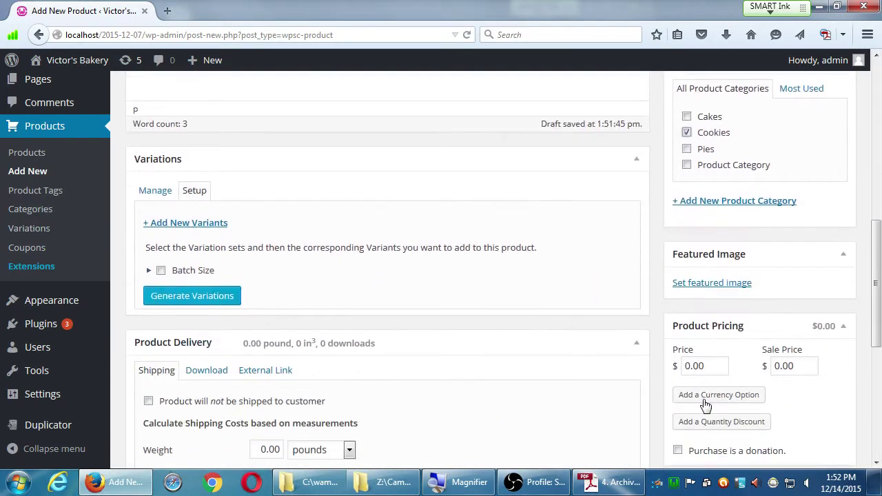
{"action": "scroll", "coordinate": [696, 396], "scroll_direction": "up", "scroll_amount": 3}
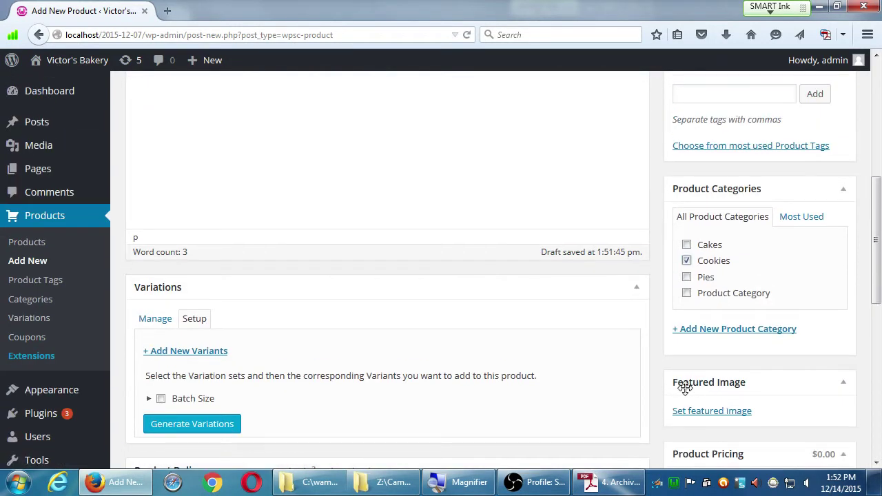
{"action": "scroll", "coordinate": [685, 388], "scroll_direction": "down", "scroll_amount": 2}
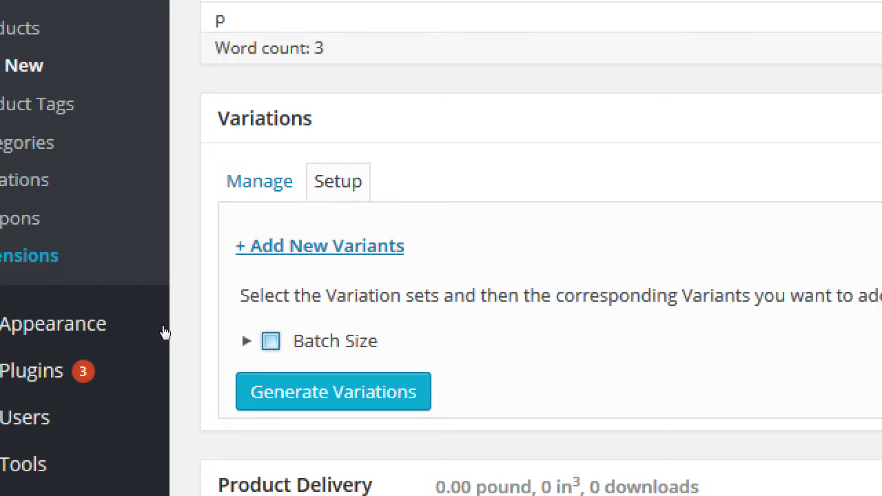
{"action": "key", "text": "space"}
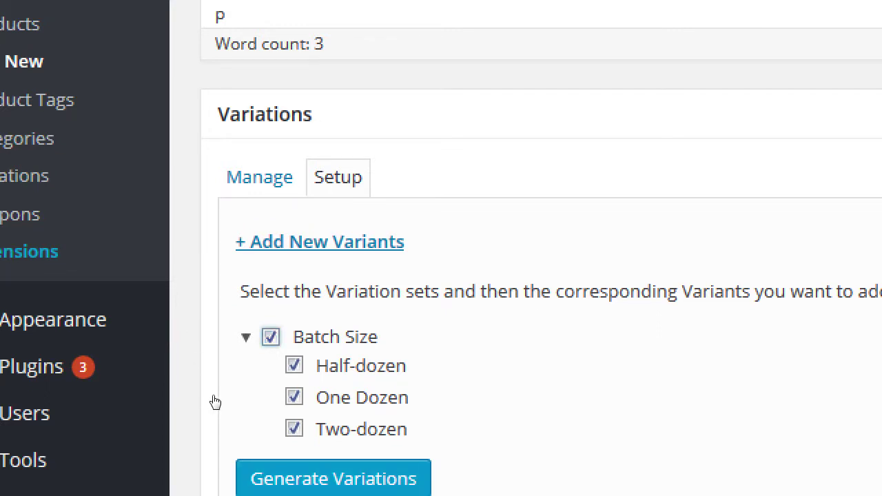
{"action": "key", "text": "Tab"}
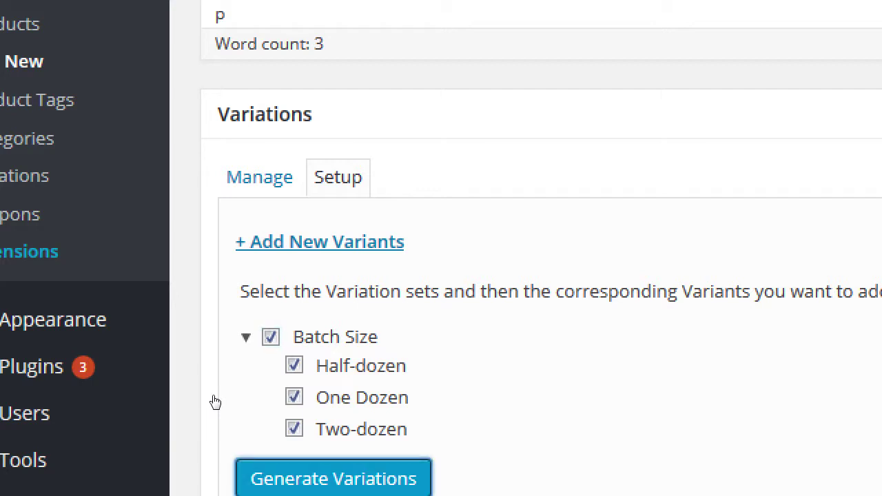
{"action": "key", "text": "Return"}
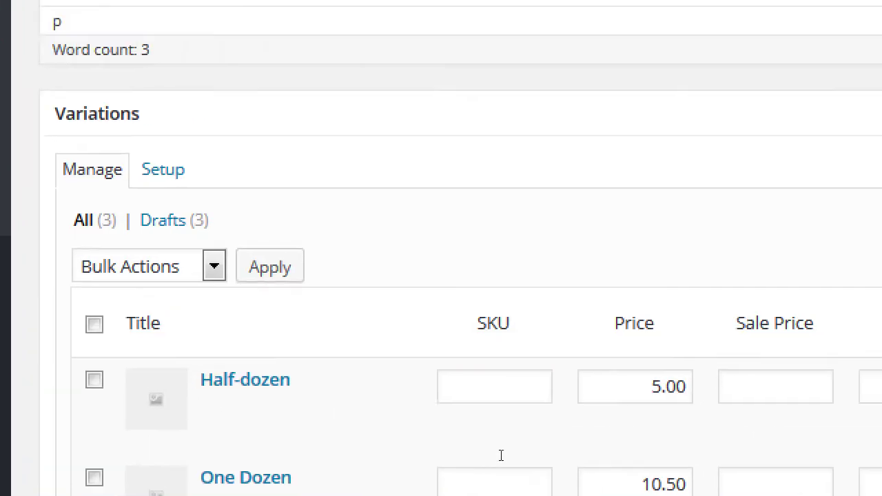
Set the price of the Half-dozen variation to 4.50.
{"action": "scroll", "coordinate": [481, 454], "scroll_direction": "down", "scroll_amount": 1}
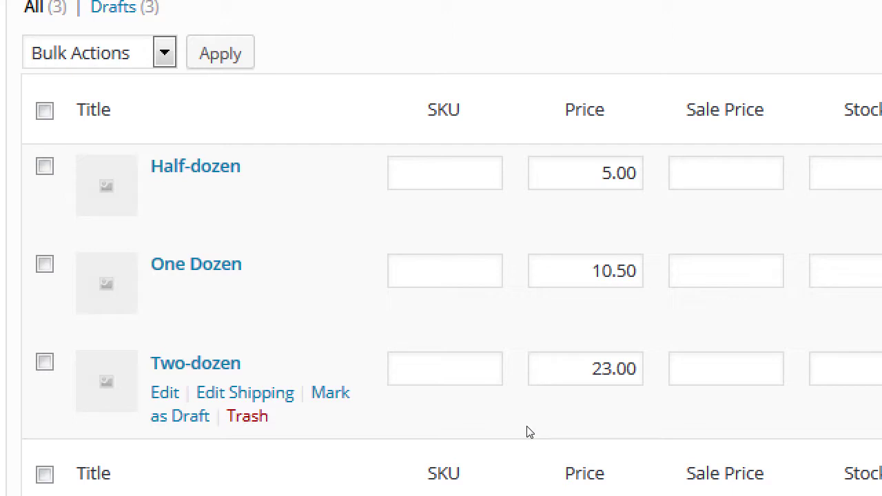
{"action": "key", "text": "Tab"}
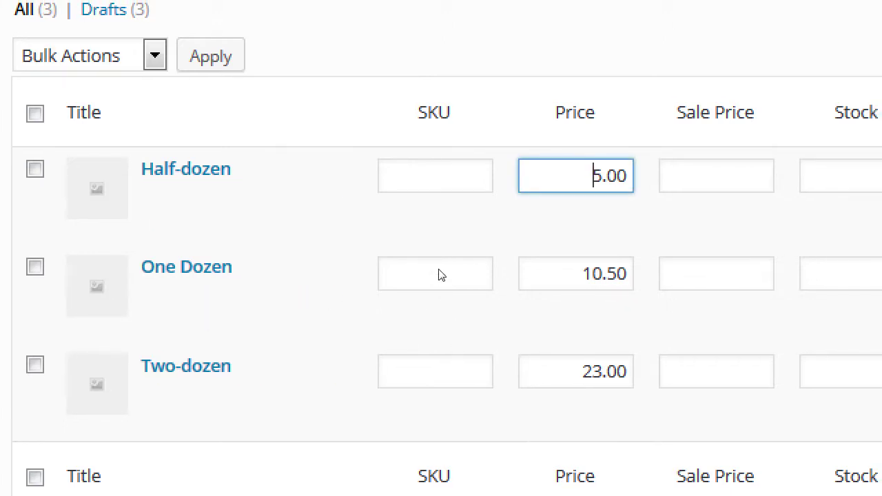
{"action": "key", "text": "shift+Right"}
{"action": "type", "text": "4"}
{"action": "key", "text": "Right"}
{"action": "key", "text": "shift+Right"}
{"action": "type", "text": "5"}
Set the price of the One Dozen variation to 10.
{"action": "key", "text": "Tab"}
{"action": "key", "text": "Tab"}
{"action": "key", "text": "Tab"}
{"action": "key", "text": "Tab"}
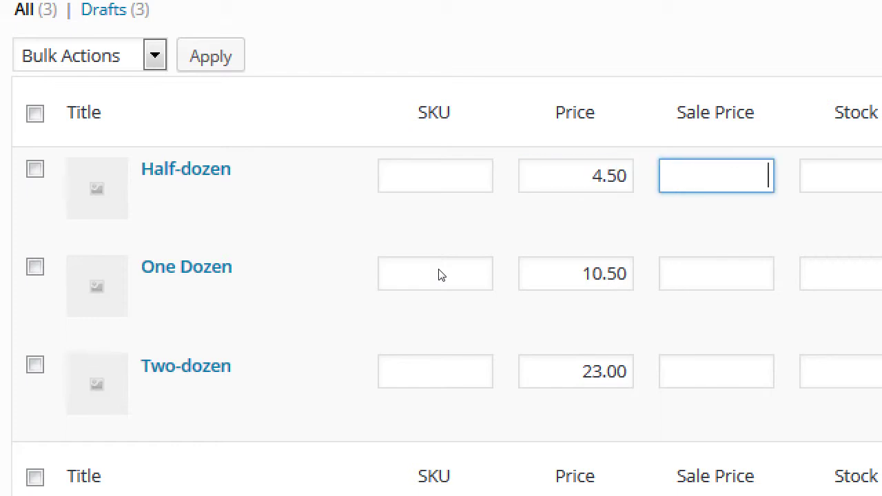
{"action": "key", "text": "Tab"}
{"action": "key", "text": "Tab"}
{"action": "key", "text": "Tab"}
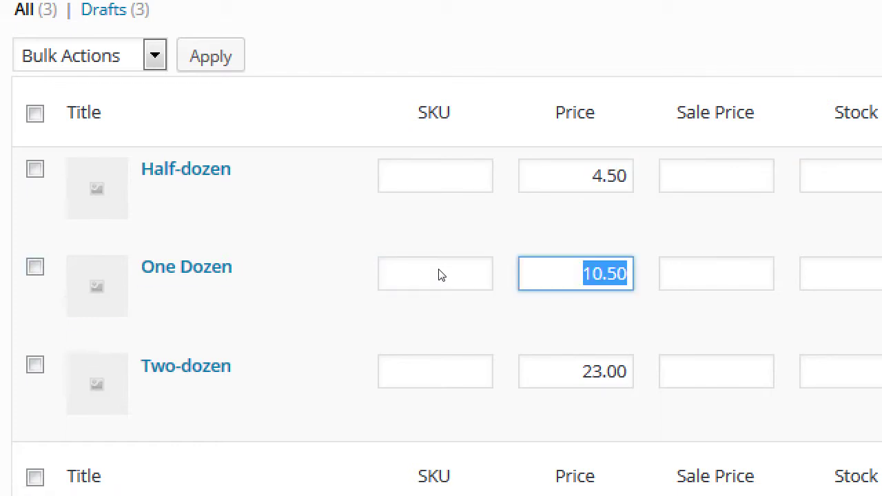
{"action": "type", "text": "10"}
Set the price of the Two-dozen variation to 22.50 and save the variations.
{"action": "key", "text": "Tab"}
{"action": "key", "text": "Tab"}
{"action": "key", "text": "Tab"}
{"action": "key", "text": "Tab"}
{"action": "key", "text": "Tab"}
{"action": "key", "text": "Tab"}
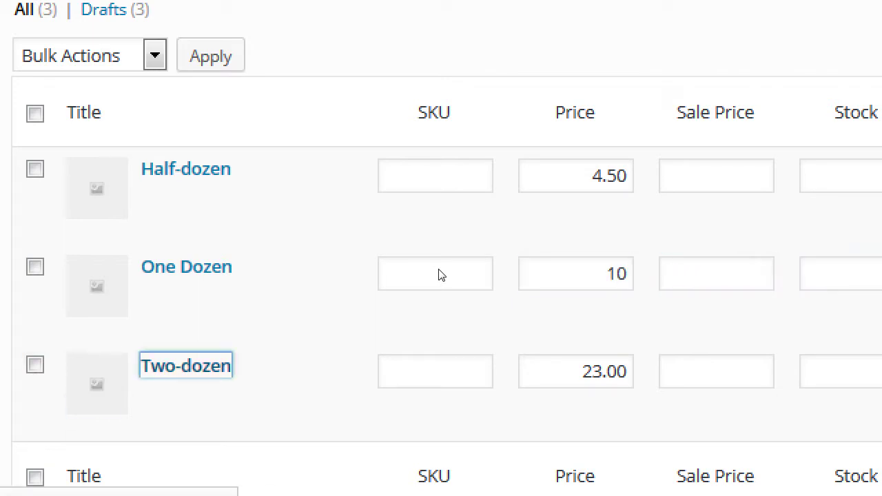
{"action": "type", "text": "22.50"}
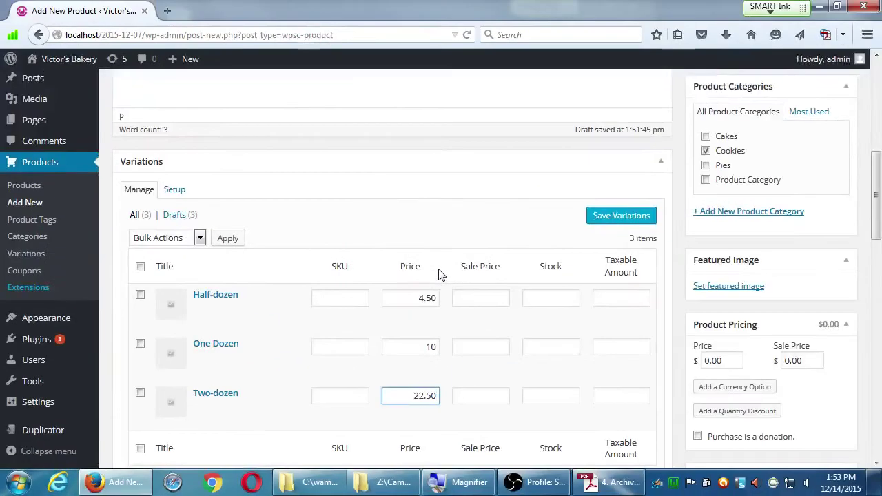
{"action": "left_click", "coordinate": [596, 219]}
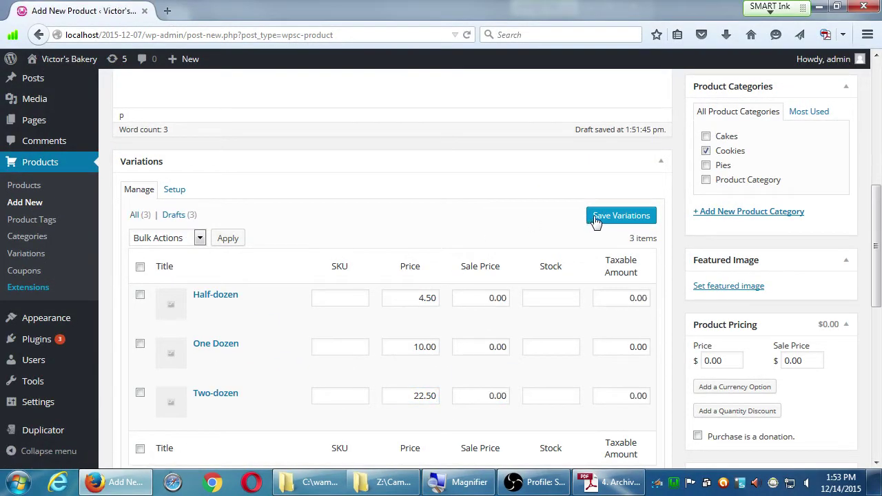
Give the One Dozen variation a regular price of 10.50 and a sale price of 10.00.
{"action": "scroll", "coordinate": [338, 278], "scroll_direction": "down", "scroll_amount": 1}
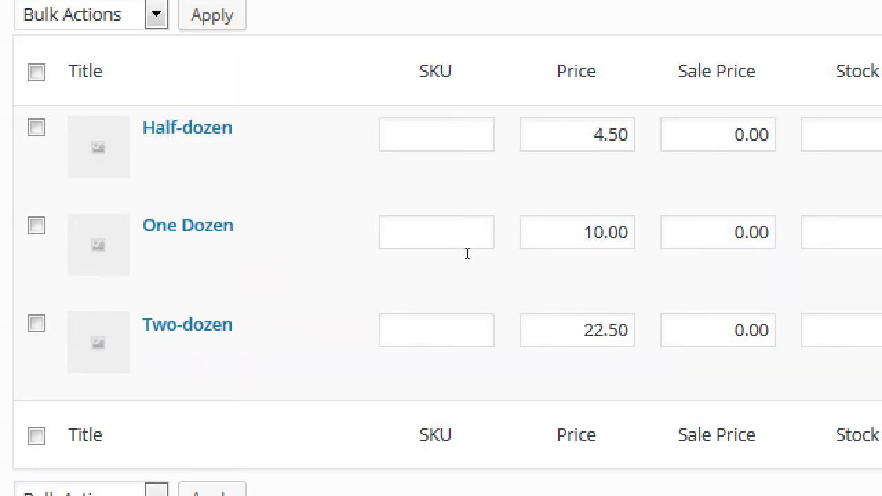
{"action": "left_click", "coordinate": [467, 255]}
{"action": "key", "text": "Tab"}
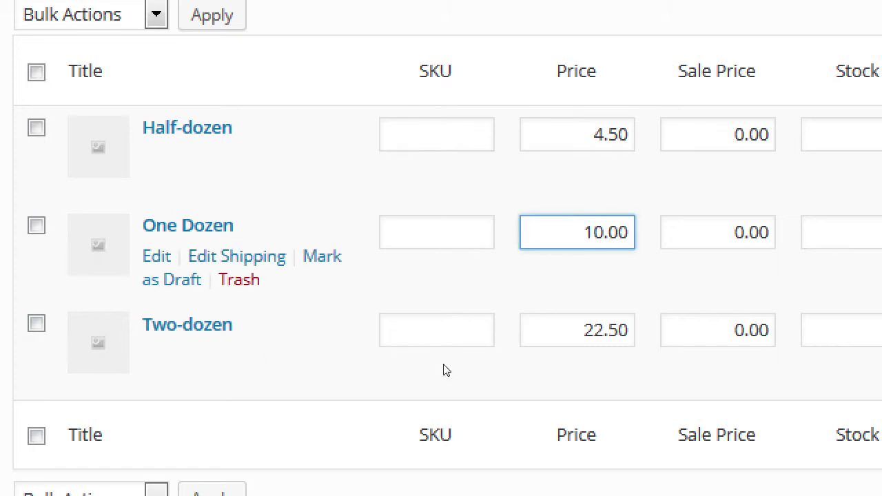
{"action": "key", "text": "Right"}
{"action": "key", "text": "shift+Right"}
{"action": "type", "text": "5"}
{"action": "key", "text": "Tab"}
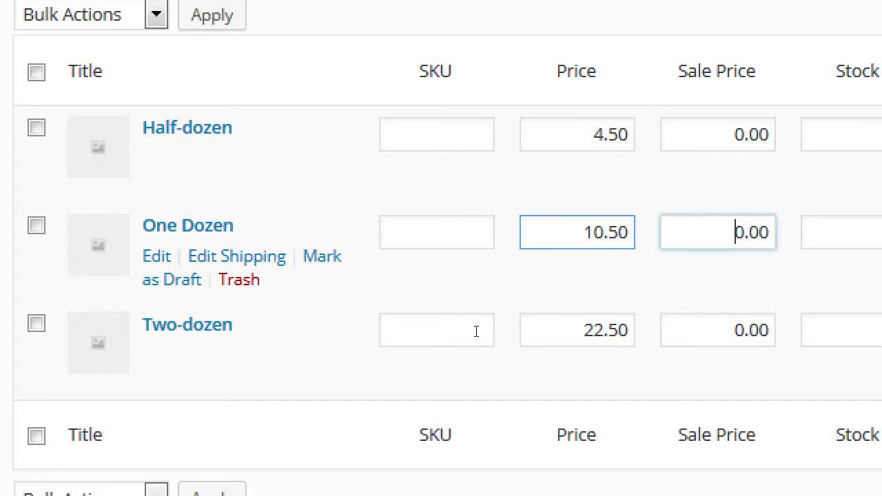
{"action": "type", "text": "1"}
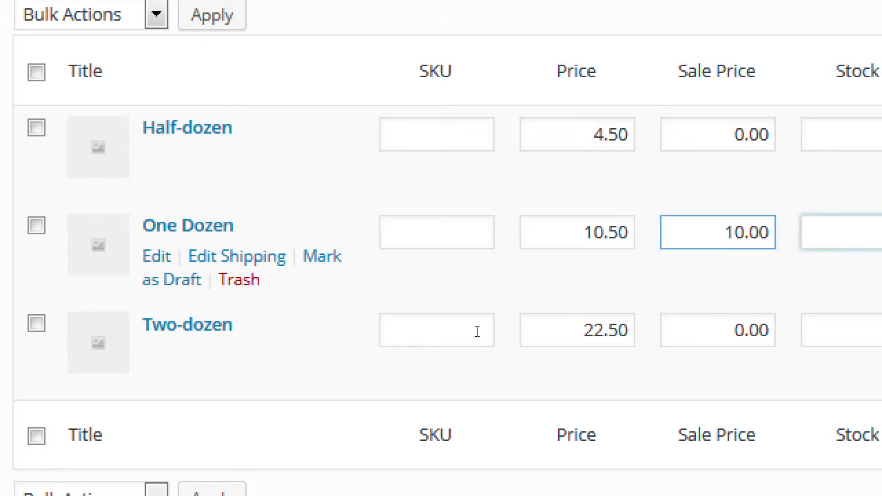
{"action": "key", "text": "Tab"}
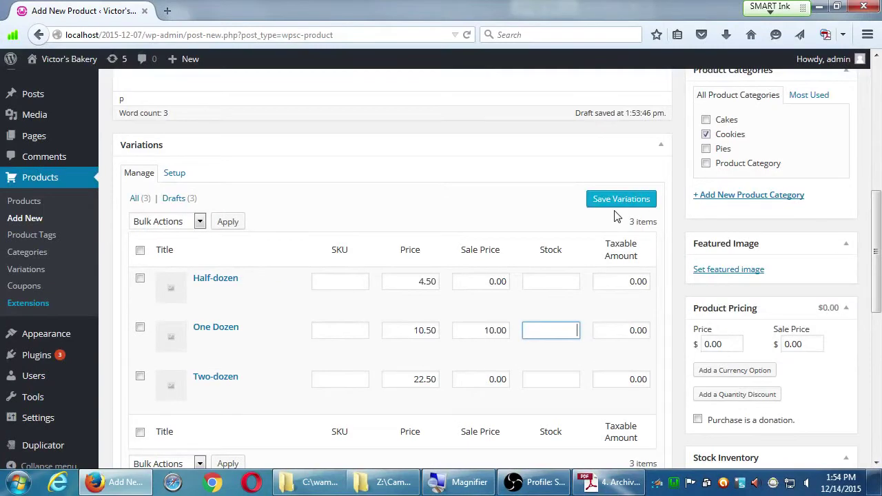
Save the updated variations and publish the Peanut Butter Cookie product.
{"action": "left_click", "coordinate": [628, 200]}
{"action": "scroll", "coordinate": [694, 230], "scroll_direction": "up", "scroll_amount": 7}
{"action": "left_click", "coordinate": [839, 314]}
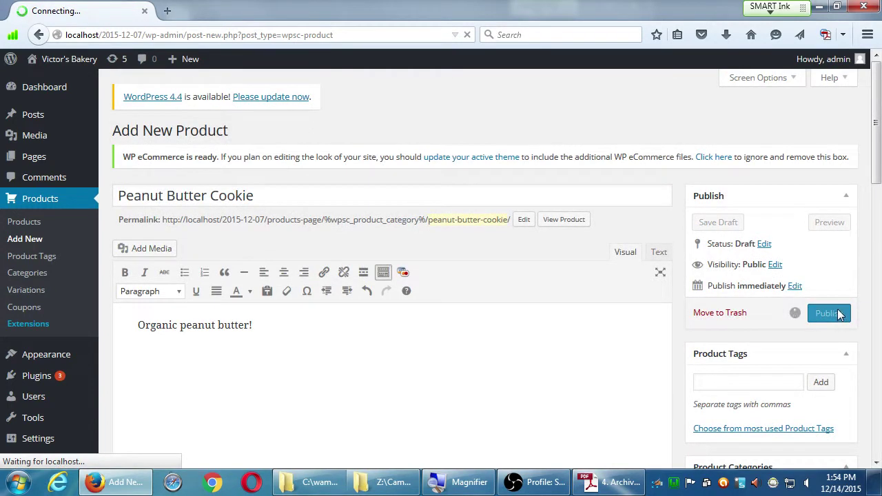
Visit the live site and open the Cookies page under The Shoppe to examine its product listings.
{"action": "mouse_move", "coordinate": [69, 59]}
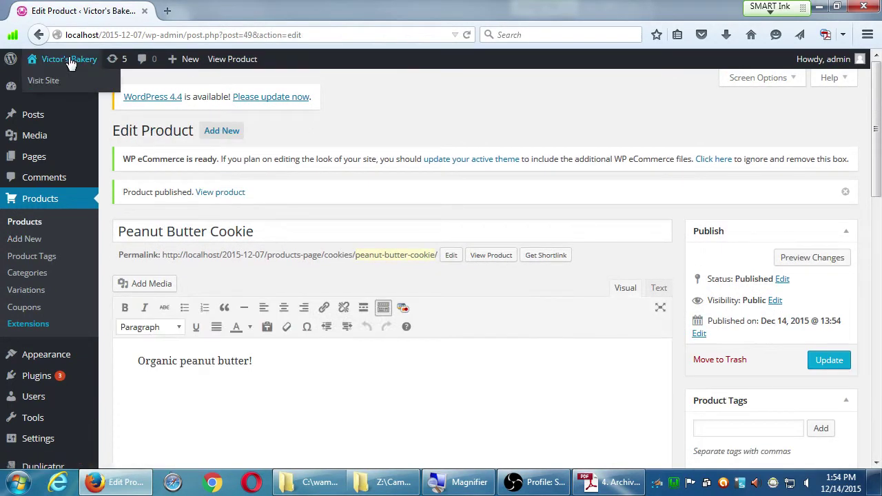
{"action": "left_click", "coordinate": [60, 87]}
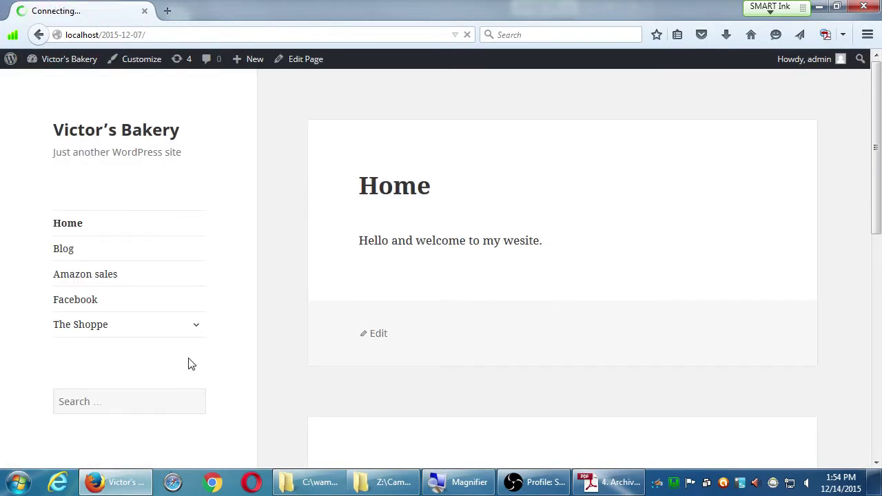
{"action": "left_click", "coordinate": [197, 326]}
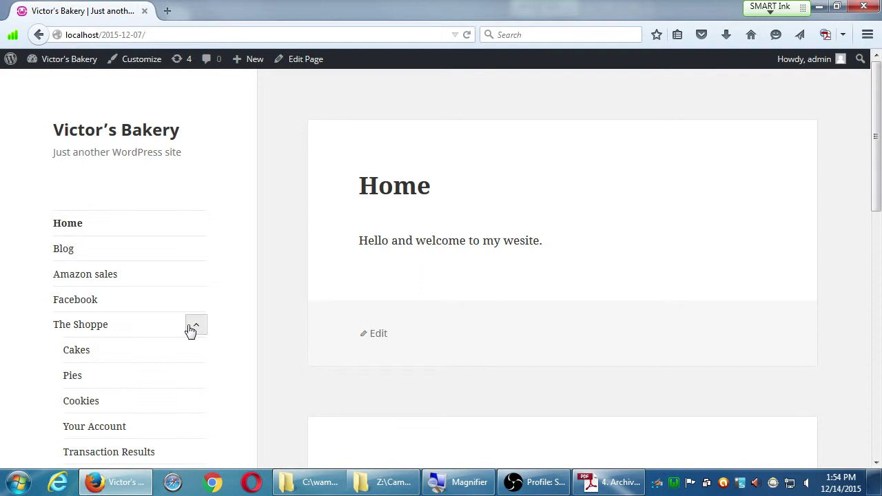
{"action": "left_click", "coordinate": [74, 405]}
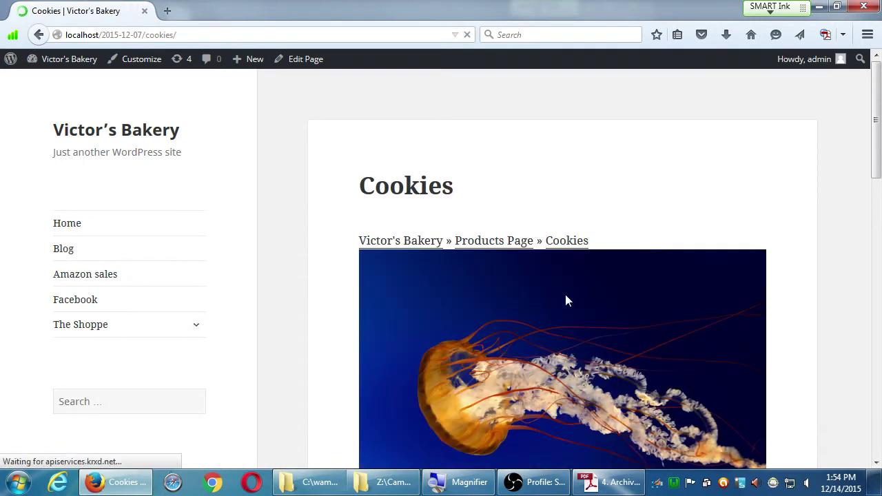
{"action": "scroll", "coordinate": [565, 297], "scroll_direction": "down", "scroll_amount": 10}
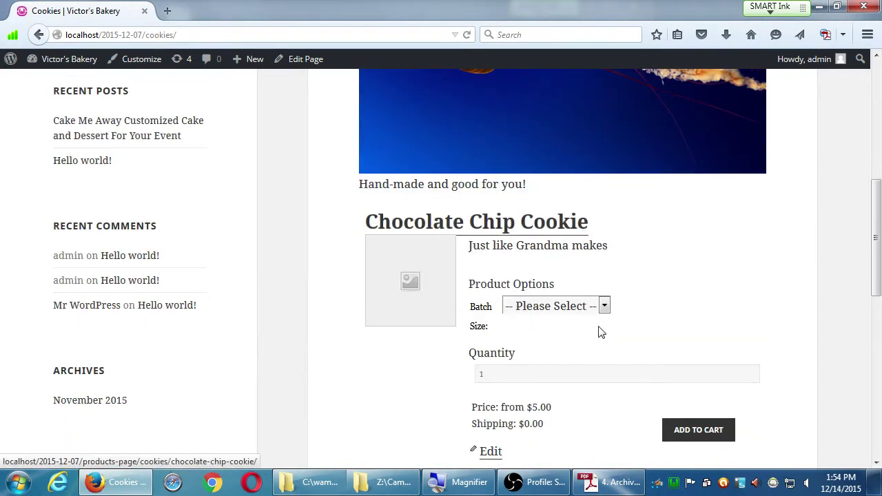
Choose the Half-dozen batch size in the Peanut Butter Cookie listing to check its price.
{"action": "scroll", "coordinate": [600, 337], "scroll_direction": "down", "scroll_amount": 6}
{"action": "scroll", "coordinate": [605, 340], "scroll_direction": "down", "scroll_amount": 1}
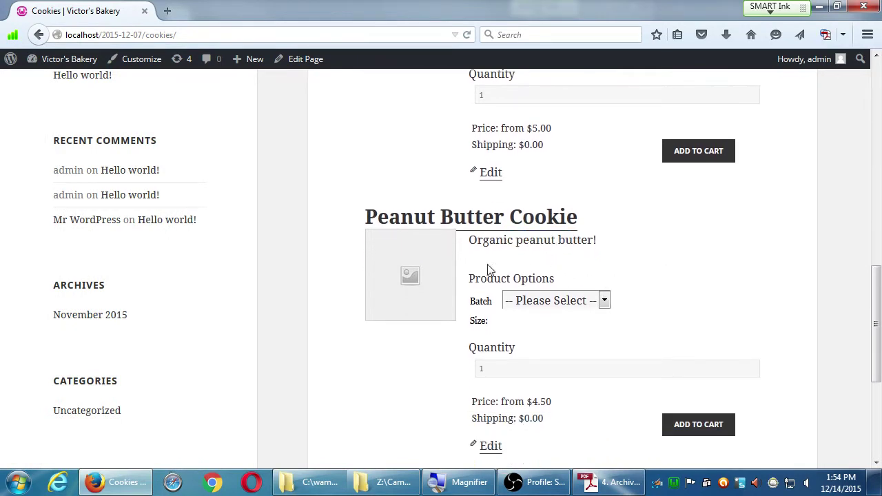
{"action": "scroll", "coordinate": [543, 279], "scroll_direction": "down", "scroll_amount": 1}
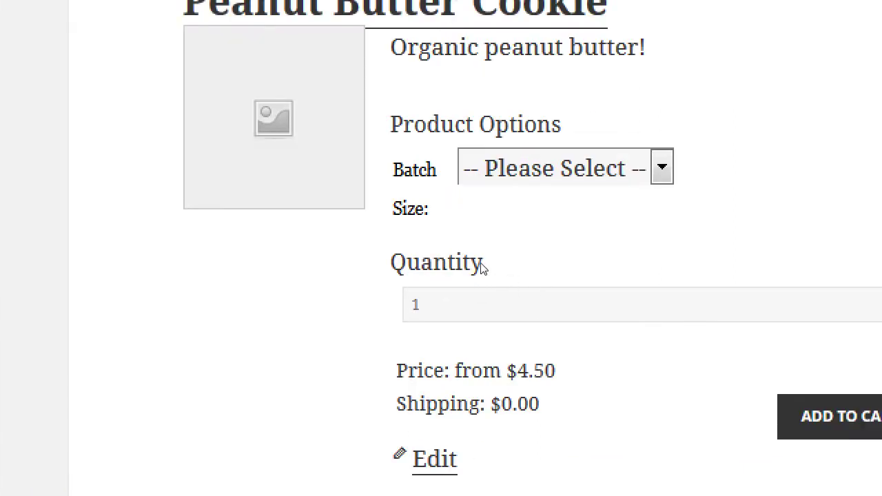
{"action": "left_click", "coordinate": [555, 167]}
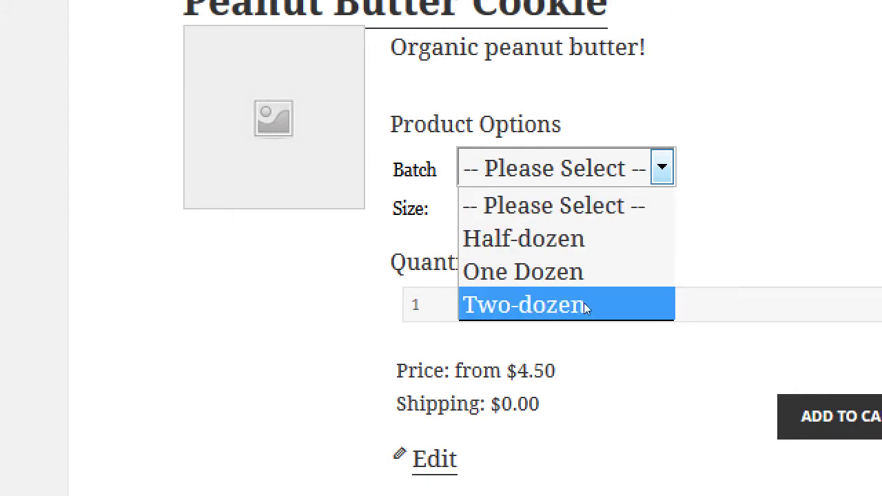
{"action": "key", "text": "Home"}
{"action": "key", "text": "Down"}
{"action": "key", "text": "Return"}
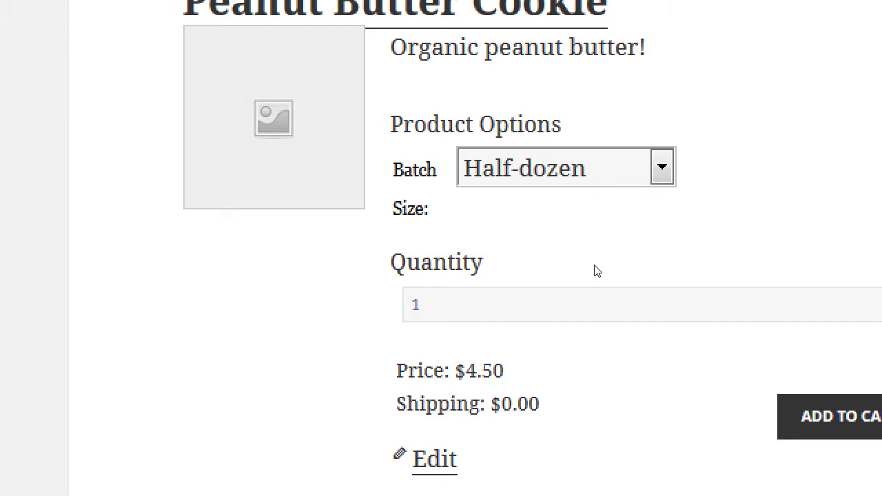
Switch the Peanut Butter Cookie's batch size to One Dozen and examine its old price and sale price.
{"action": "key", "text": "alt+Down"}
{"action": "key", "text": "Down"}
{"action": "key", "text": "Return"}
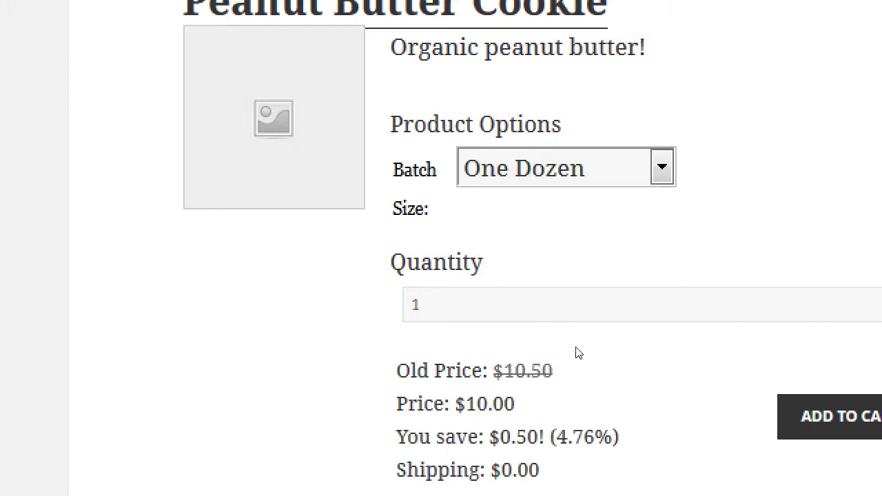
{"action": "double_click", "coordinate": [532, 372]}
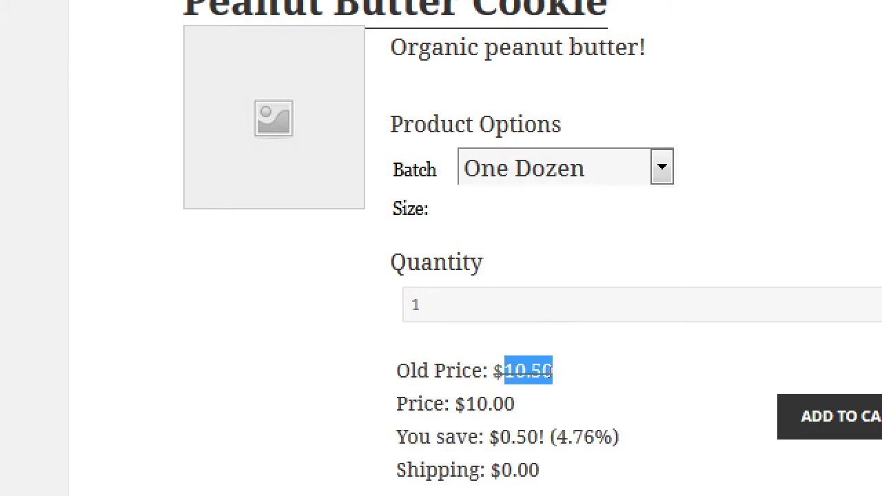
{"action": "double_click", "coordinate": [510, 402]}
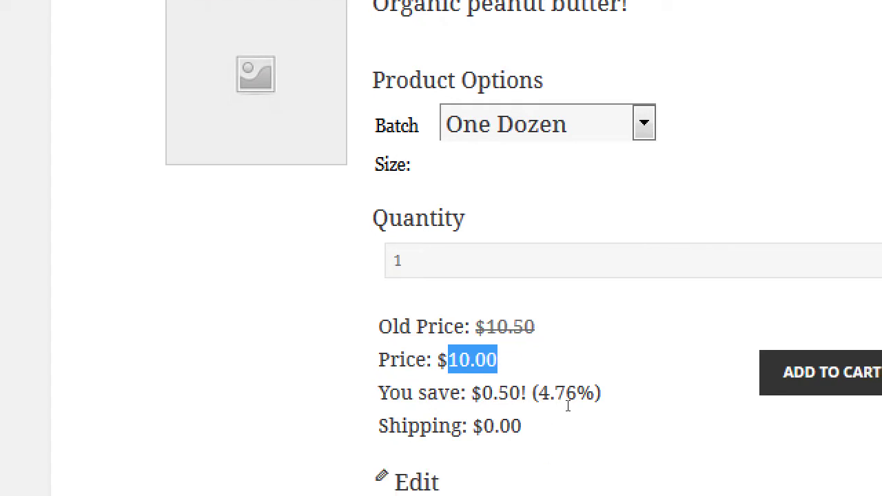
Switch the Peanut Butter Cookie's batch size to Two-dozen and check the price and shipping shown.
{"action": "key", "text": "alt+Down"}
{"action": "key", "text": "Down"}
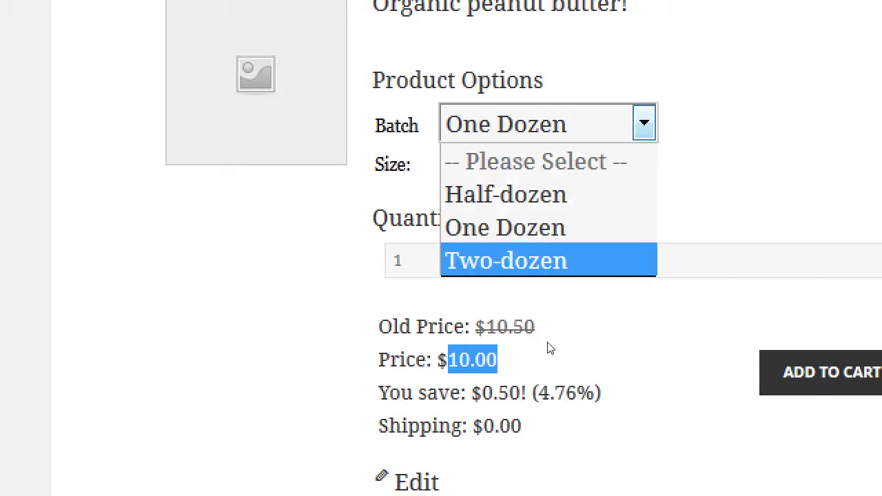
{"action": "key", "text": "Return"}
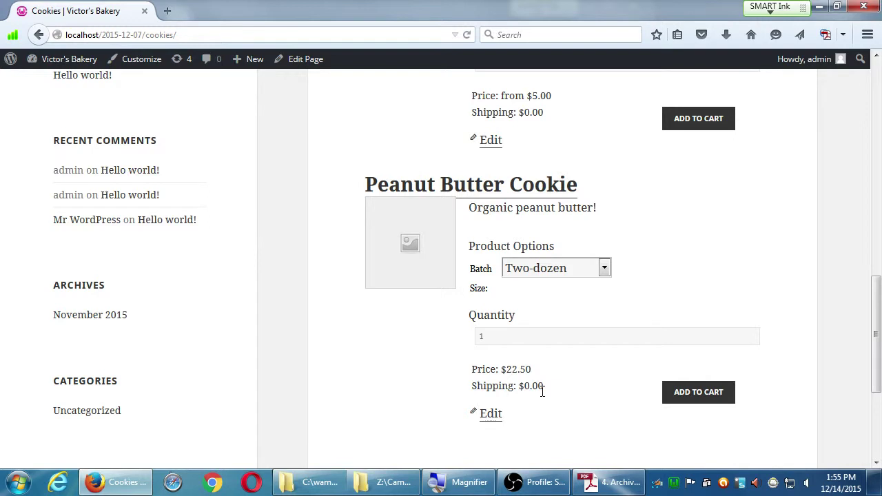
{"action": "left_click", "coordinate": [687, 296]}
{"action": "left_click", "coordinate": [572, 269]}
{"action": "left_click", "coordinate": [701, 262]}
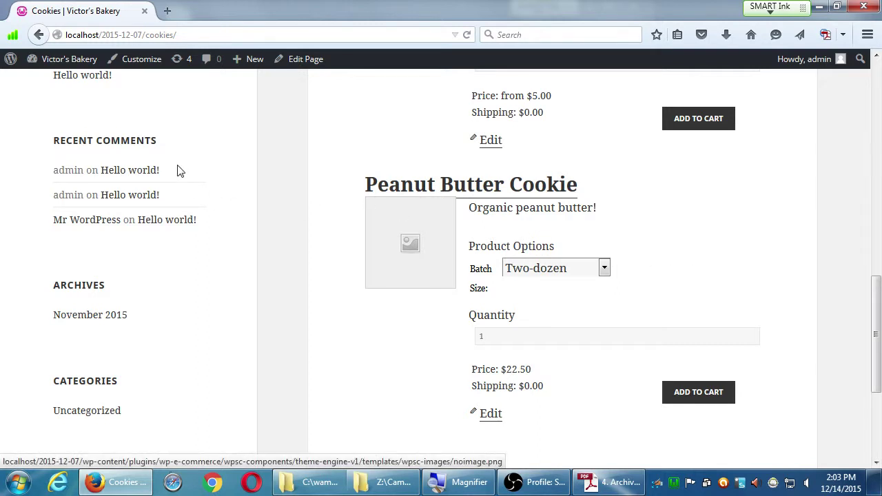
Start a new product titled "Snickerdoodle" with the description "So sugary, and so good!".
{"action": "mouse_move", "coordinate": [256, 55]}
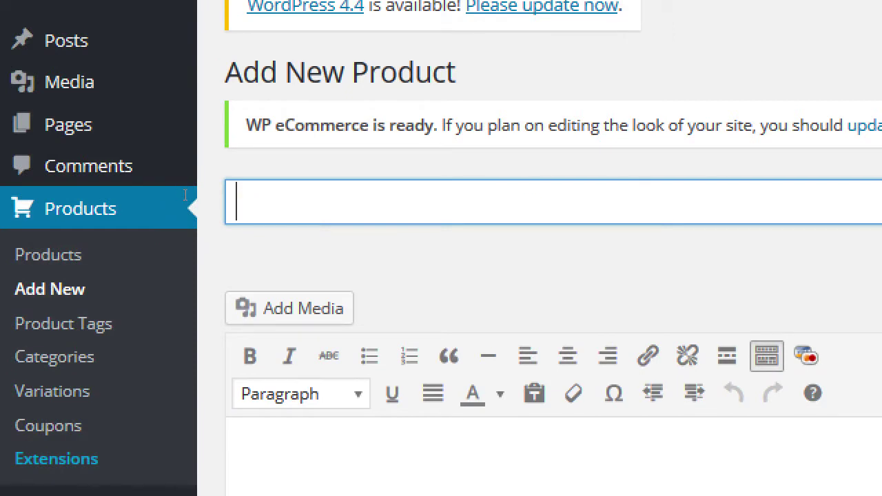
{"action": "type", "text": "Snickerdoodl"}
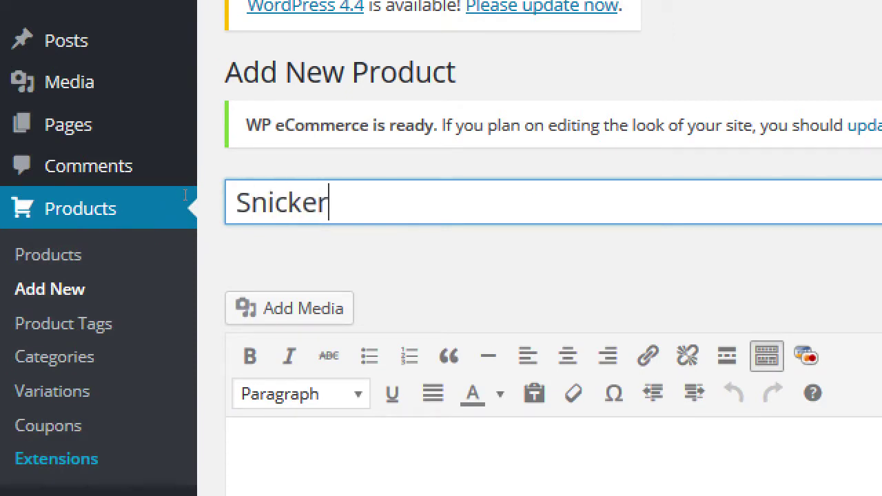
{"action": "type", "text": "e"}
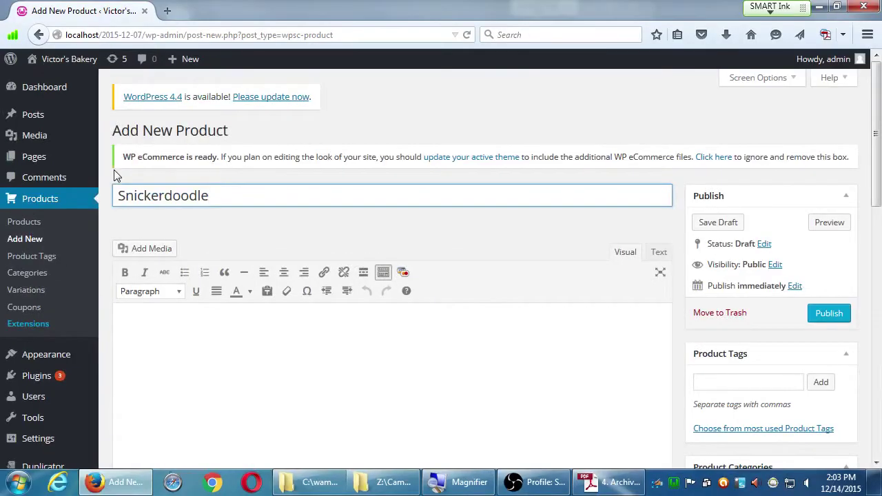
{"action": "left_click", "coordinate": [376, 359]}
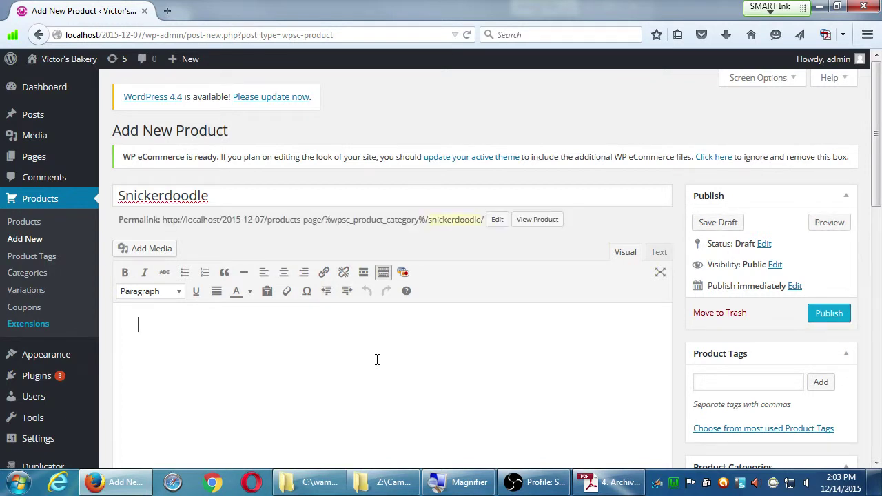
{"action": "type", "text": "So sugary, and so"}
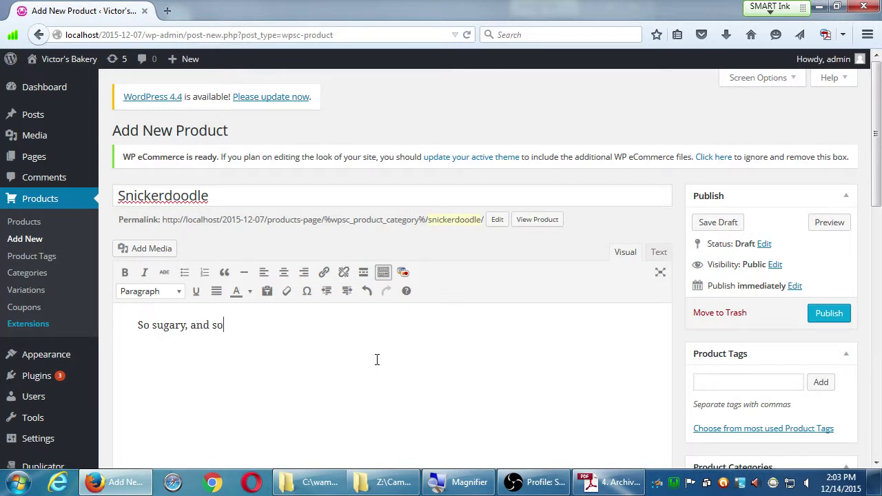
{"action": "type", "text": " dood!"}
Assign the Snickerdoodle product to the Cookies and Product Category categories.
{"action": "scroll", "coordinate": [809, 289], "scroll_direction": "down", "scroll_amount": 3}
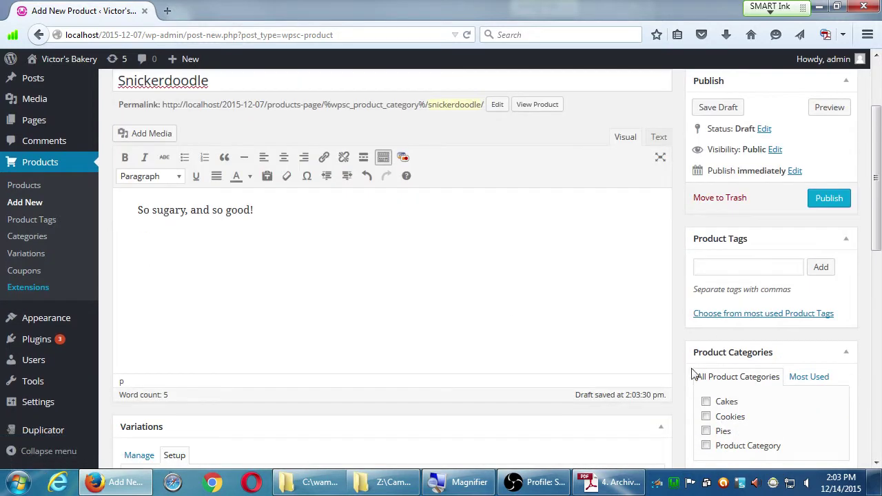
{"action": "left_click", "coordinate": [734, 418]}
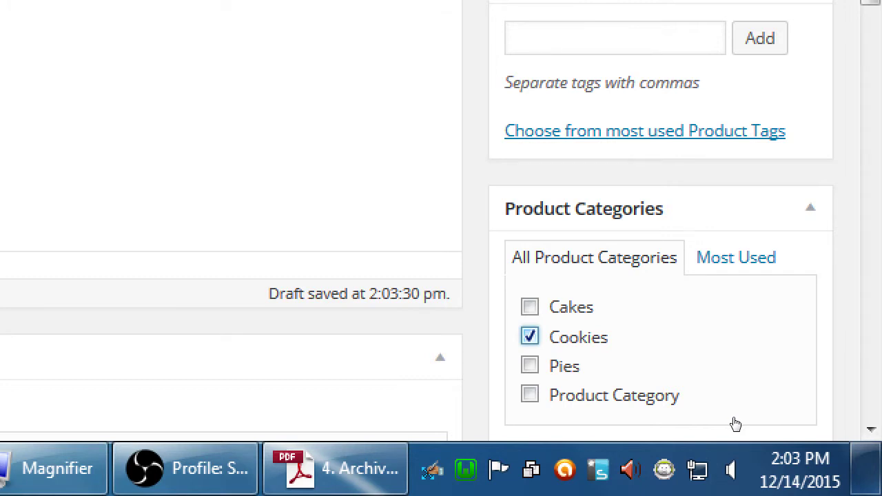
{"action": "key", "text": "Tab"}
{"action": "key", "text": "Tab"}
{"action": "key", "text": "space"}
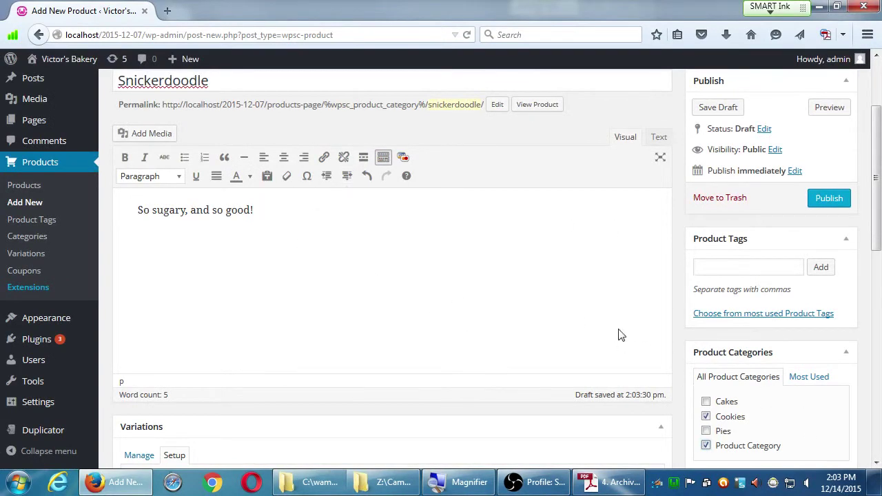
Select the One Dozen and Two-dozen variants of Batch Size and generate the product variations.
{"action": "scroll", "coordinate": [689, 364], "scroll_direction": "down", "scroll_amount": 5}
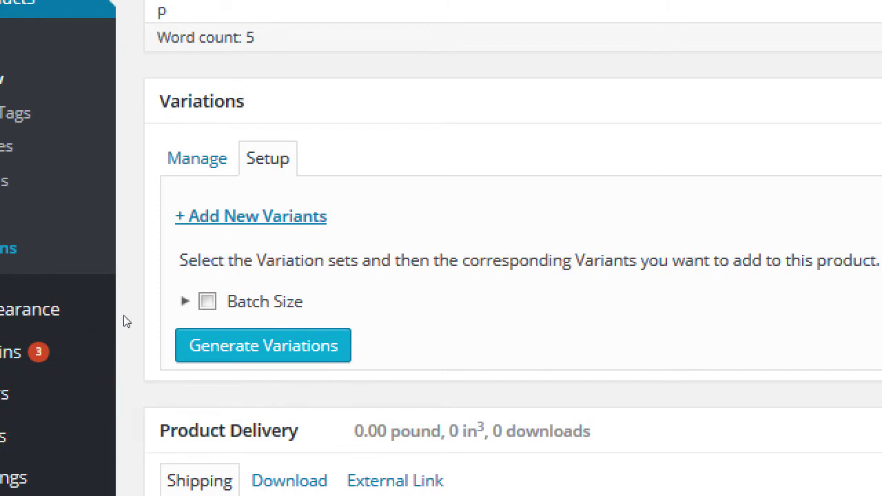
{"action": "key", "text": "Tab"}
{"action": "key", "text": "Return"}
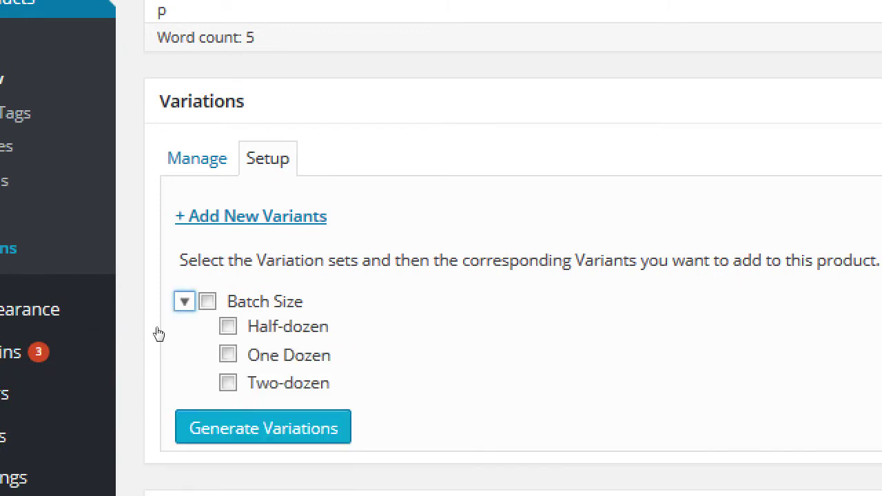
{"action": "left_click", "coordinate": [207, 345]}
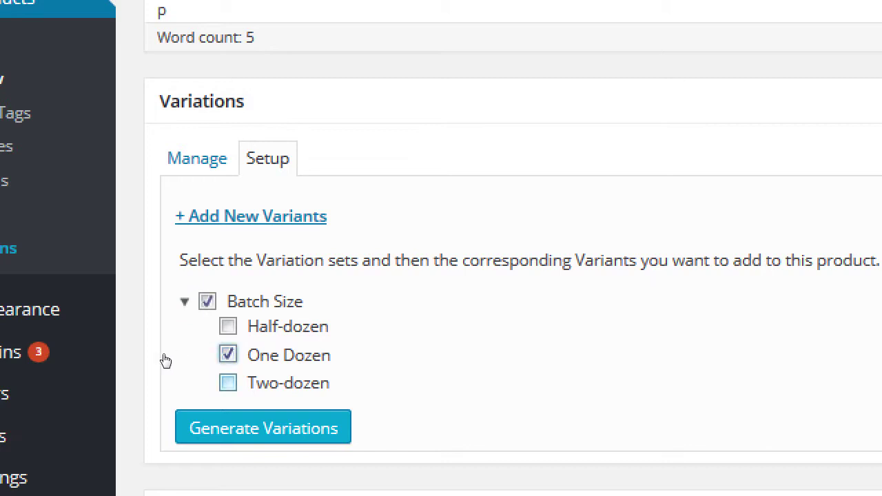
{"action": "key", "text": "Tab"}
{"action": "key", "text": "space"}
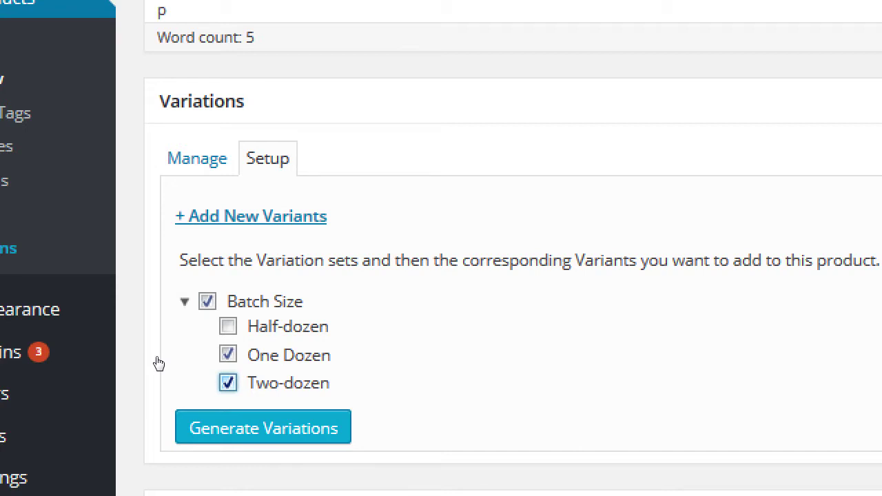
{"action": "key", "text": "Tab"}
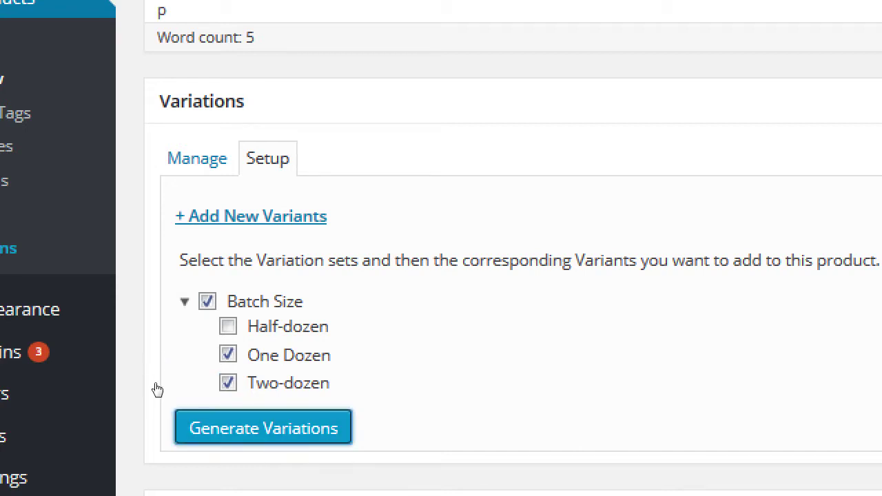
{"action": "key", "text": "Return"}
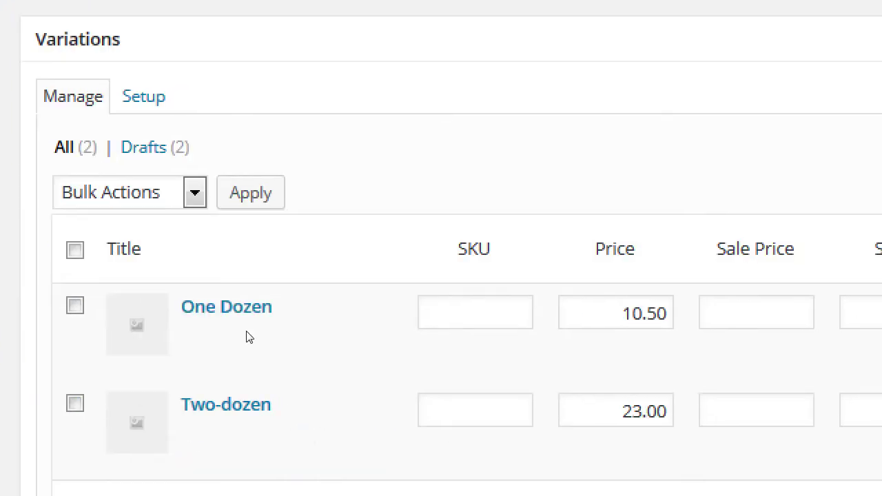
Enter 5% as the price of the One Dozen variation.
{"action": "mouse_move", "coordinate": [238, 391]}
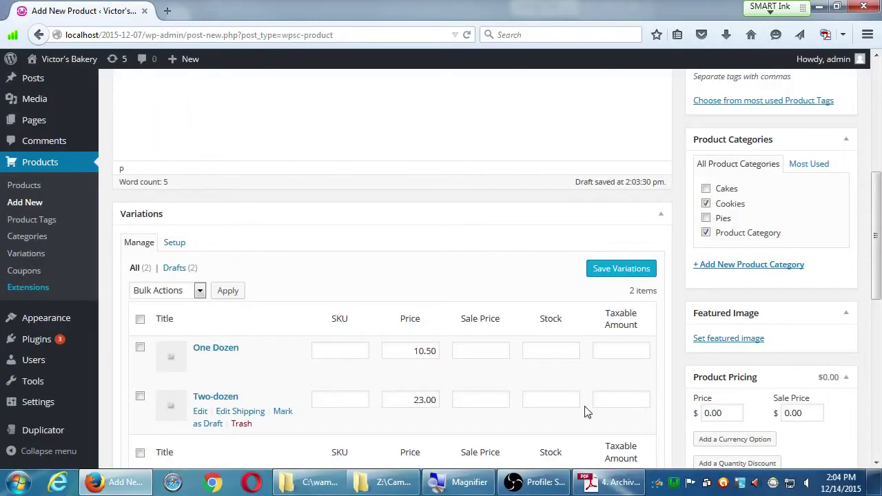
{"action": "scroll", "coordinate": [569, 414], "scroll_direction": "down", "scroll_amount": 2}
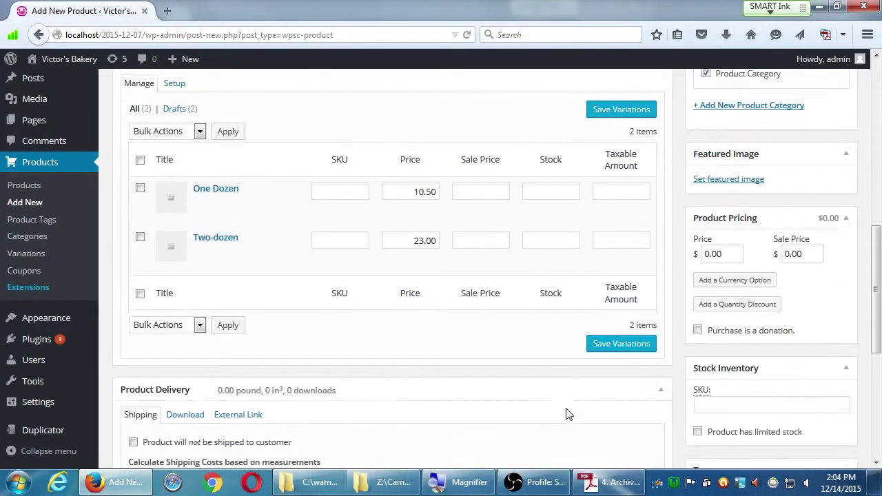
{"action": "scroll", "coordinate": [462, 338], "scroll_direction": "up", "scroll_amount": 1}
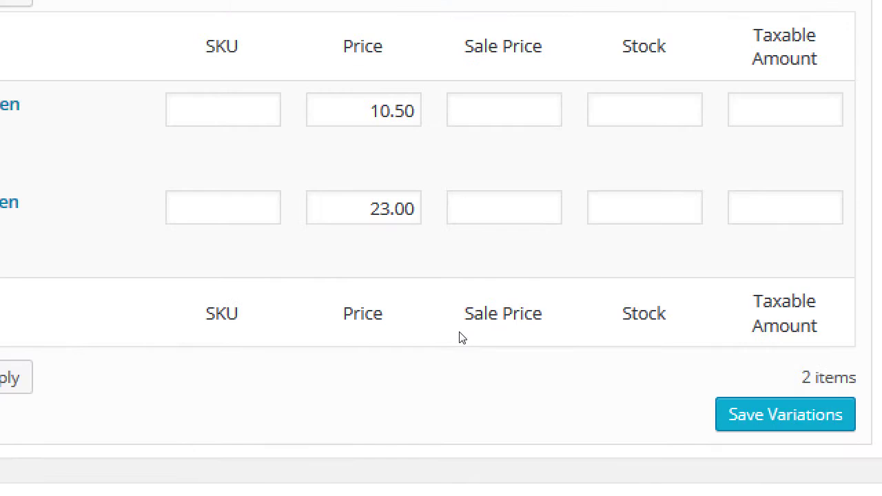
{"action": "mouse_move", "coordinate": [180, 249]}
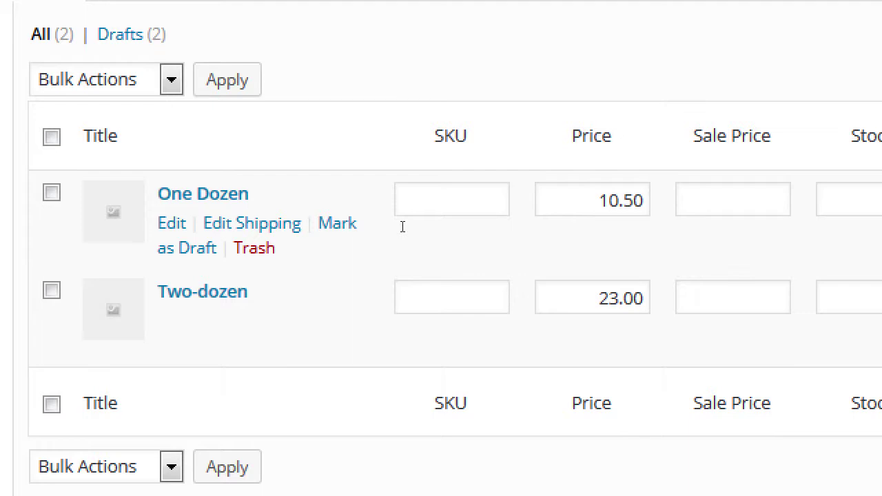
{"action": "key", "text": "shift+Right"}
{"action": "key", "text": "shift+Right"}
{"action": "key", "text": "shift+Right"}
{"action": "key", "text": "shift+Right"}
{"action": "key", "text": "shift+Right"}
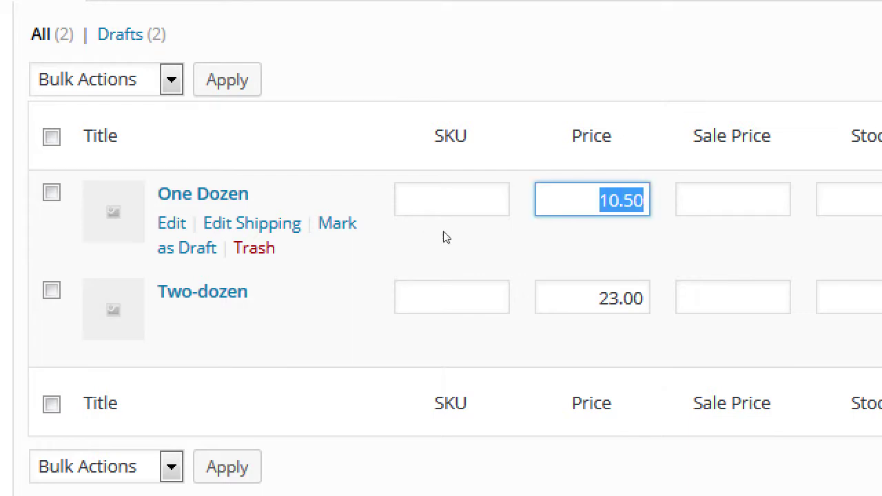
{"action": "type", "text": "5%"}
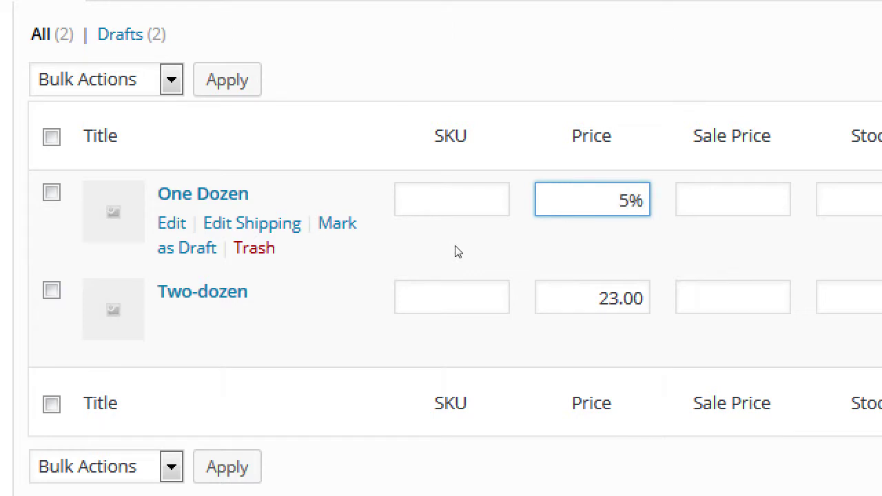
Enter 6% as the price of the Two-dozen variation and save the variations.
{"action": "key", "text": "Down"}
{"action": "type", "text": "6^"}
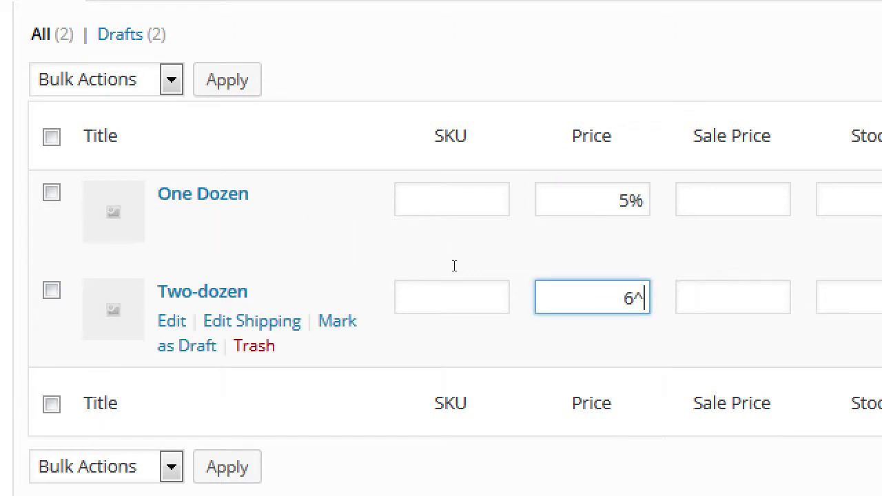
{"action": "key", "text": "BackSpace"}
{"action": "type", "text": "%"}
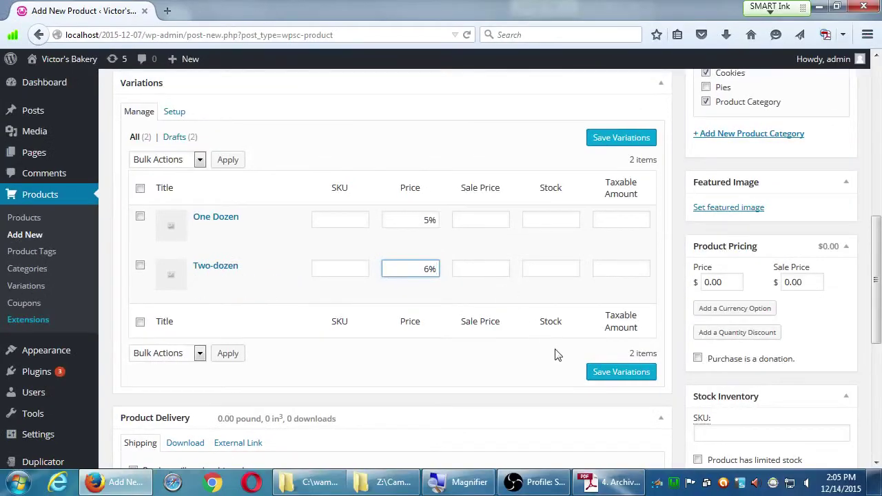
{"action": "left_click", "coordinate": [604, 379]}
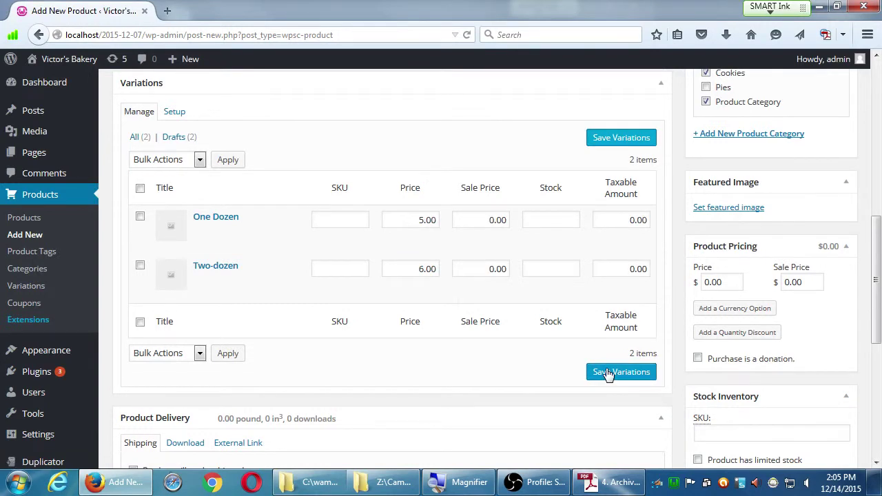
Review the Snickerdoodle product page and the saved prices of its variations.
{"action": "scroll", "coordinate": [601, 340], "scroll_direction": "up", "scroll_amount": 10}
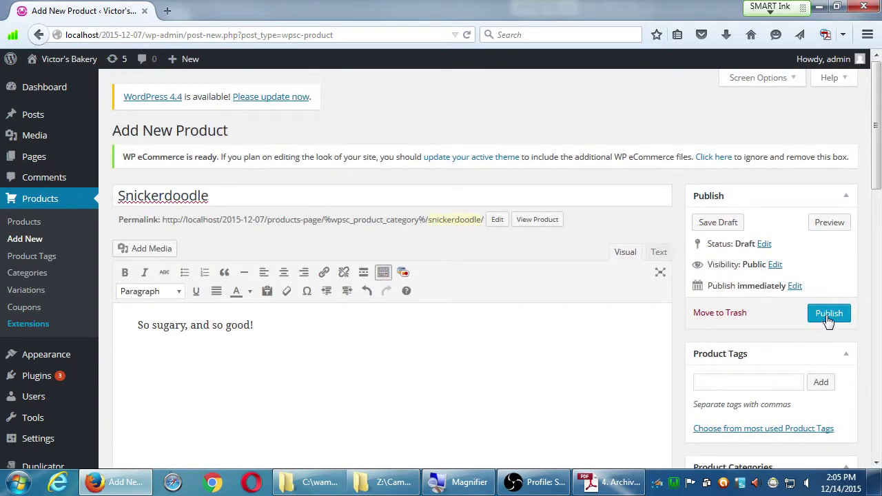
{"action": "scroll", "coordinate": [717, 376], "scroll_direction": "down", "scroll_amount": 3}
{"action": "scroll", "coordinate": [655, 368], "scroll_direction": "down", "scroll_amount": 10}
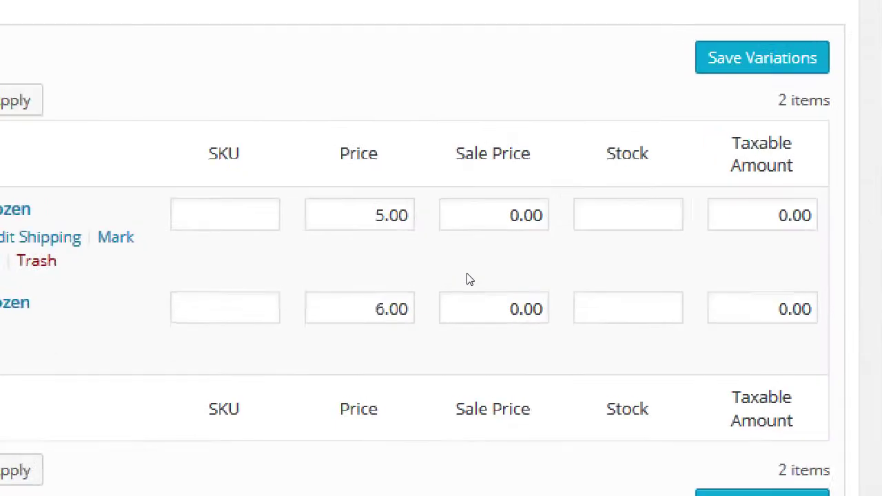
Set the price of Snickerdoodle's One Dozen variation to 12.25.
{"action": "key", "text": "Tab"}
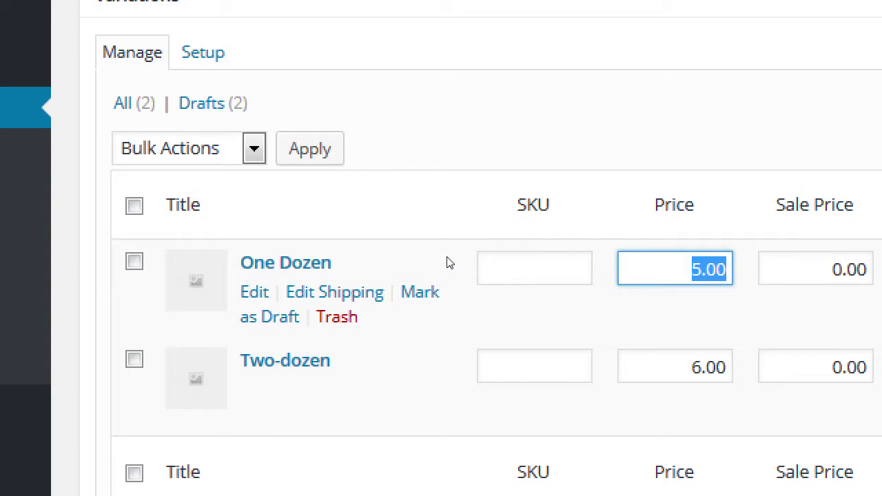
{"action": "type", "text": "12.25"}
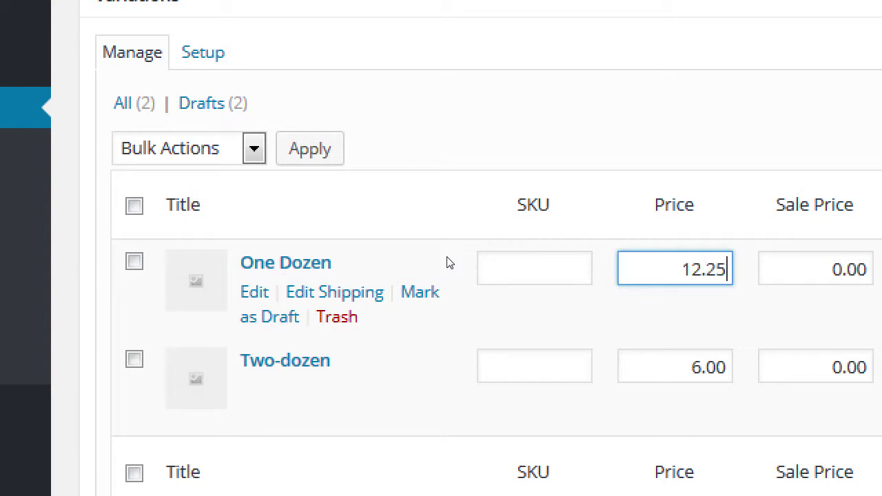
{"action": "key", "text": "Tab"}
{"action": "left_click", "coordinate": [446, 262]}
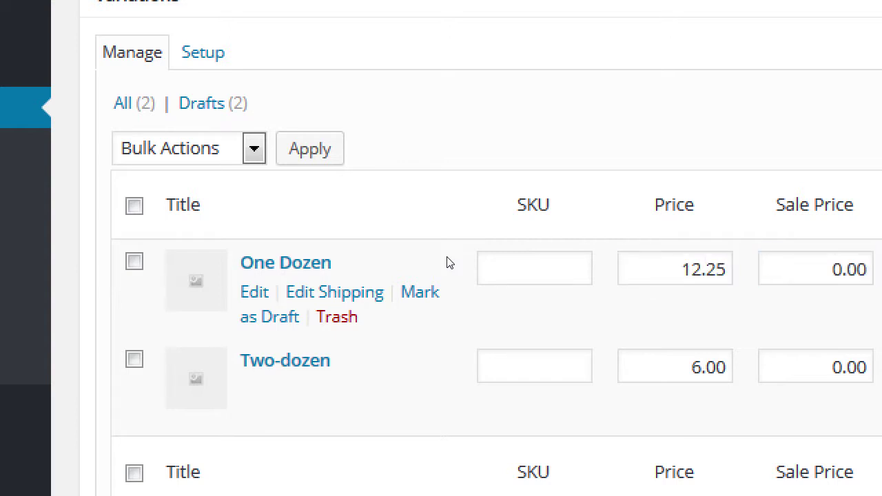
Set the price of Snickerdoodle's Two-dozen variation to 24.50.
{"action": "key", "text": "Tab"}
{"action": "key", "text": "Tab"}
{"action": "key", "text": "Tab"}
{"action": "key", "text": "Tab"}
{"action": "key", "text": "Tab"}
{"action": "type", "text": "24"}
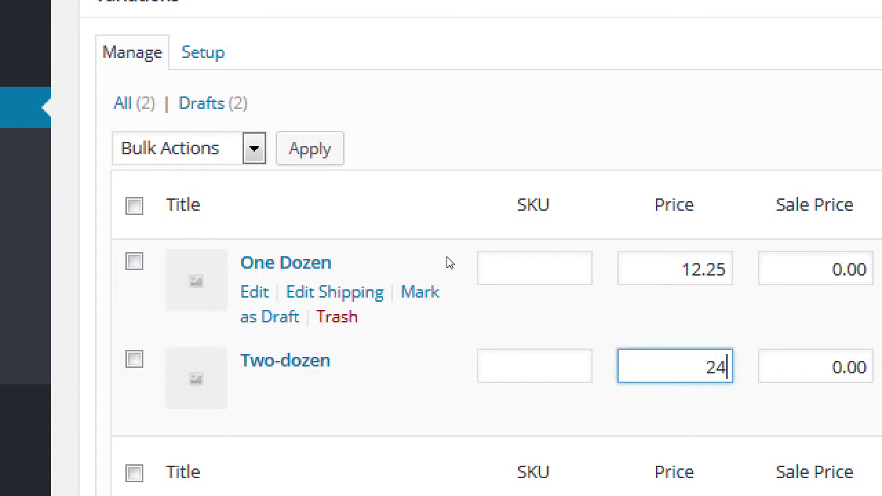
{"action": "type", "text": ".50"}
Open Snickerdoodle's One Dozen variation in its own tab, review its product settings, and close the tab.
{"action": "left_click", "coordinate": [199, 258]}
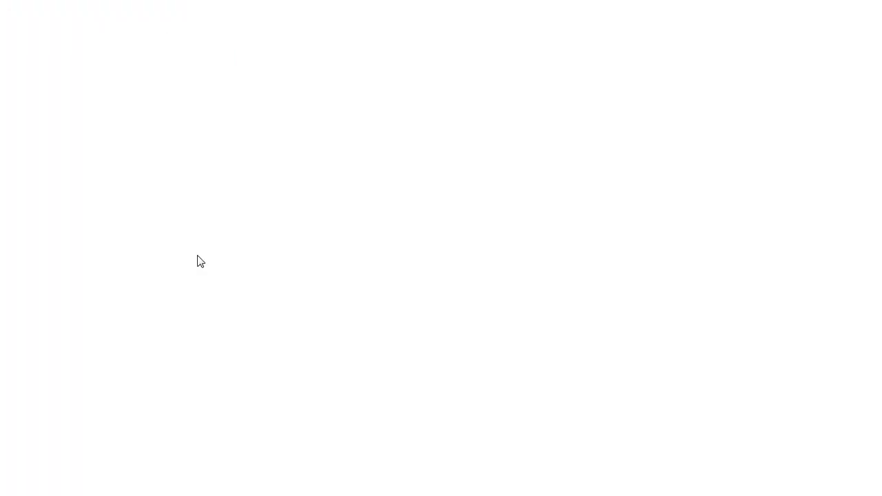
{"action": "scroll", "coordinate": [542, 239], "scroll_direction": "down", "scroll_amount": 5}
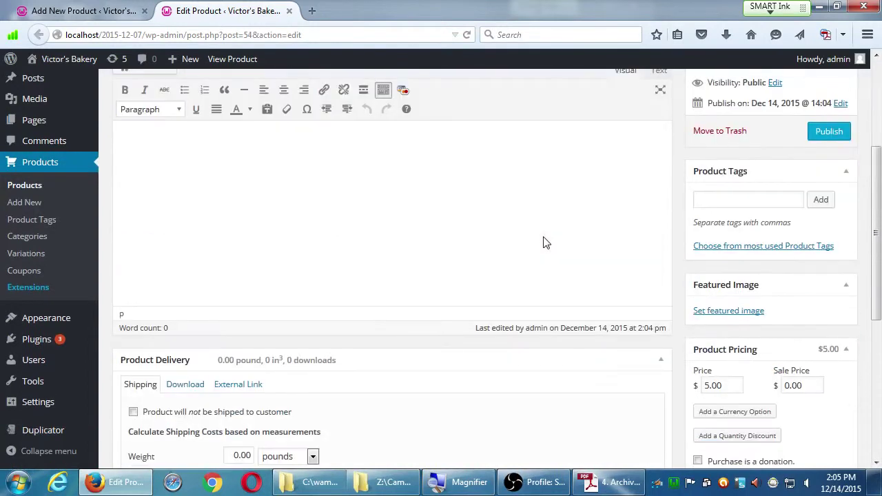
{"action": "scroll", "coordinate": [696, 396], "scroll_direction": "down", "scroll_amount": 5}
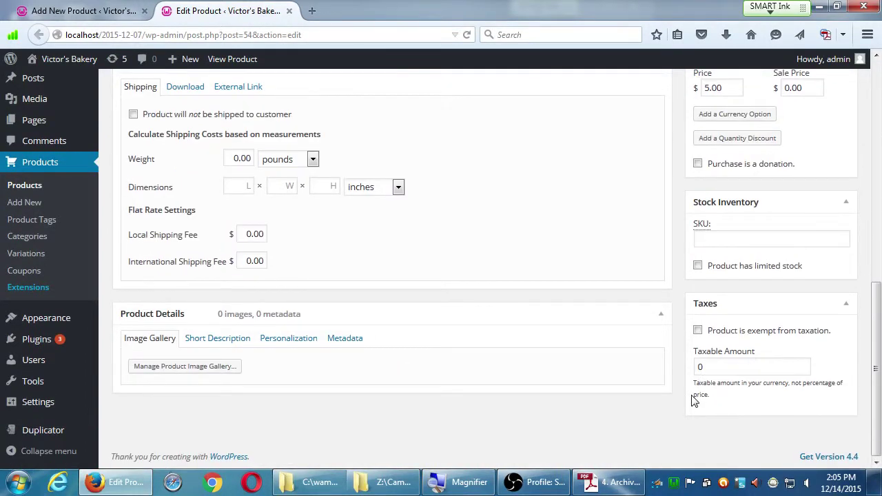
{"action": "scroll", "coordinate": [692, 394], "scroll_direction": "up", "scroll_amount": 10}
{"action": "scroll", "coordinate": [692, 395], "scroll_direction": "up", "scroll_amount": 3}
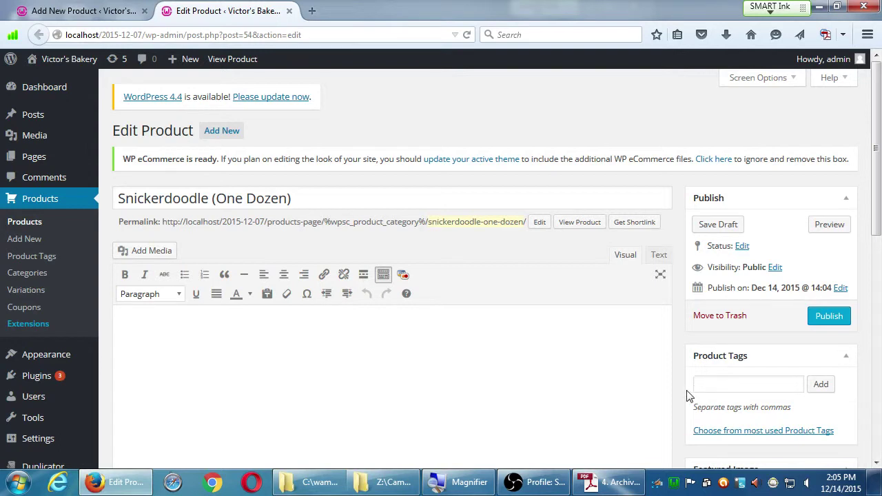
{"action": "middle_click", "coordinate": [195, 11]}
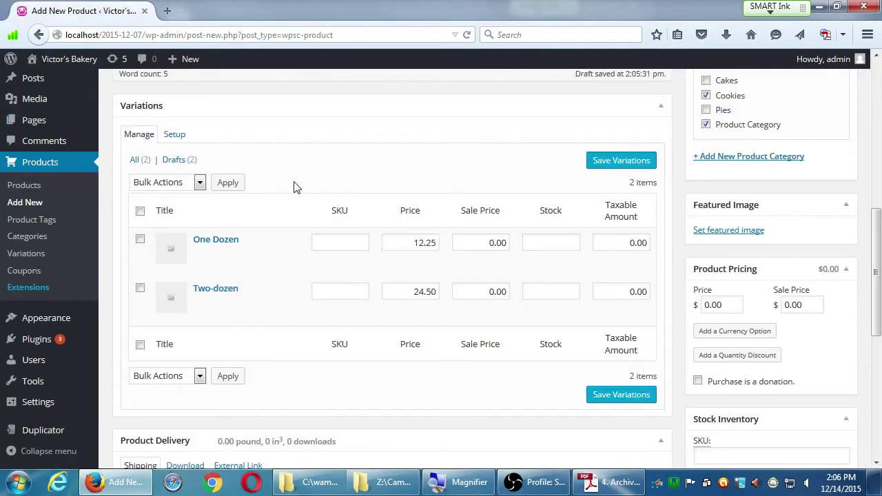
Save the Snickerdoodle variations and publish the product.
{"action": "left_click", "coordinate": [620, 395]}
{"action": "scroll", "coordinate": [820, 246], "scroll_direction": "up", "scroll_amount": 10}
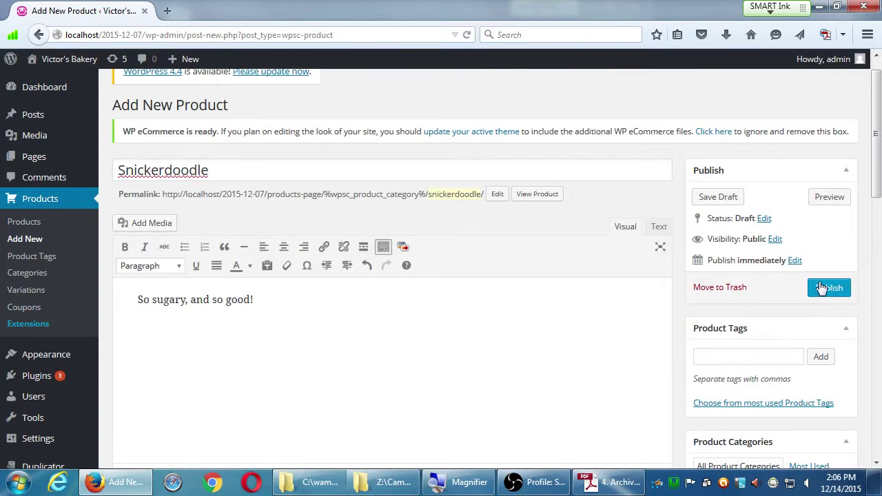
{"action": "left_click", "coordinate": [822, 287]}
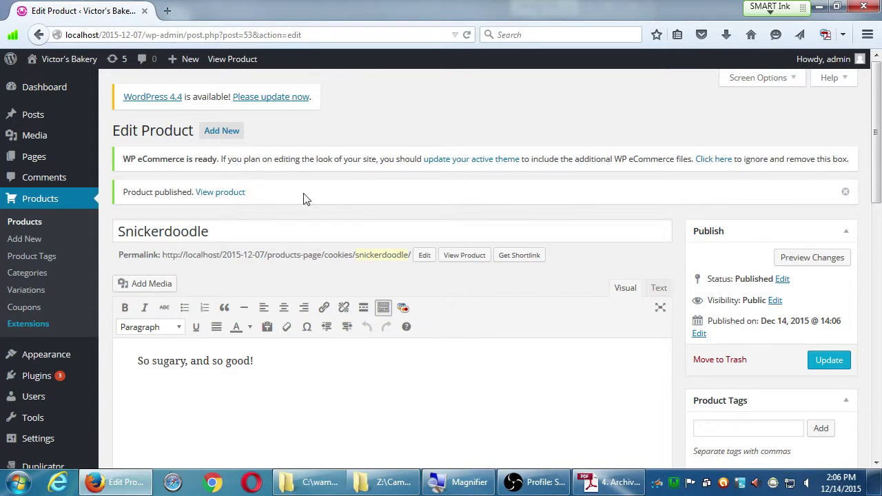
Look over the published Snickerdoodle product's details and update the product.
{"action": "scroll", "coordinate": [306, 199], "scroll_direction": "down", "scroll_amount": 11}
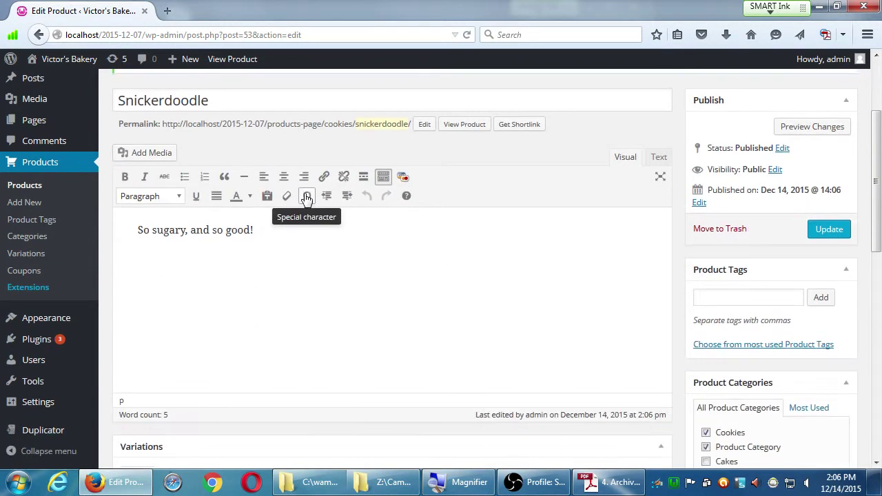
{"action": "scroll", "coordinate": [317, 195], "scroll_direction": "up", "scroll_amount": 10}
{"action": "scroll", "coordinate": [386, 234], "scroll_direction": "down", "scroll_amount": 4}
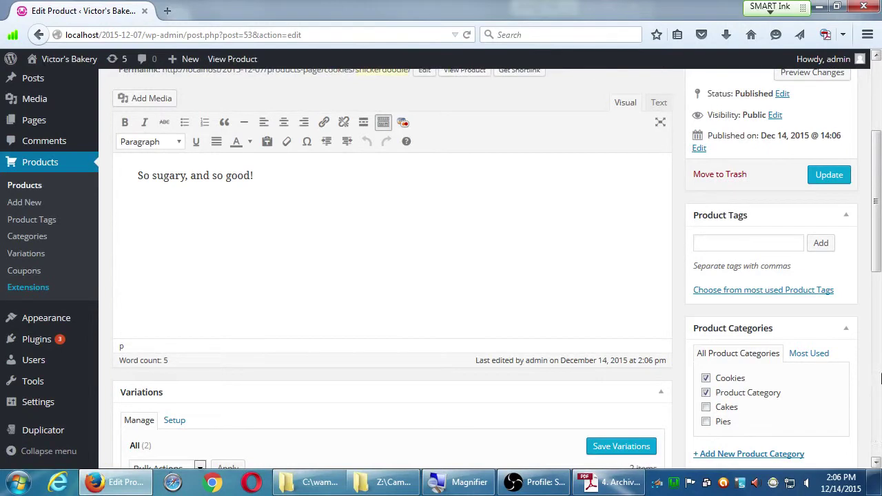
{"action": "left_click", "coordinate": [829, 175]}
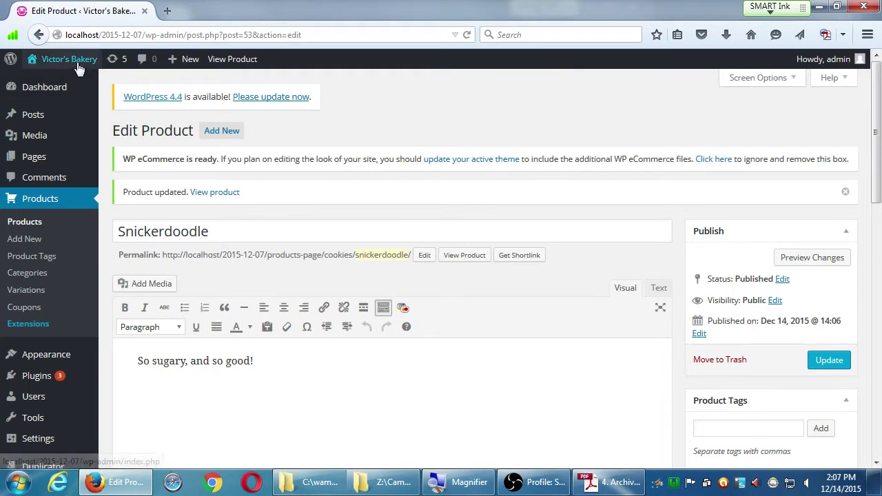
Visit the live site's Cookies page under The Shoppe and find the Snickerdoodle product.
{"action": "left_click", "coordinate": [73, 62]}
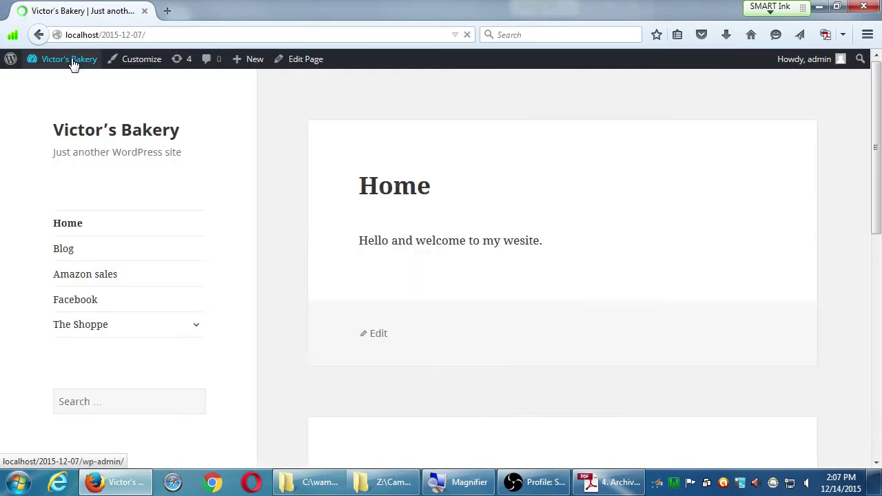
{"action": "left_click", "coordinate": [198, 325]}
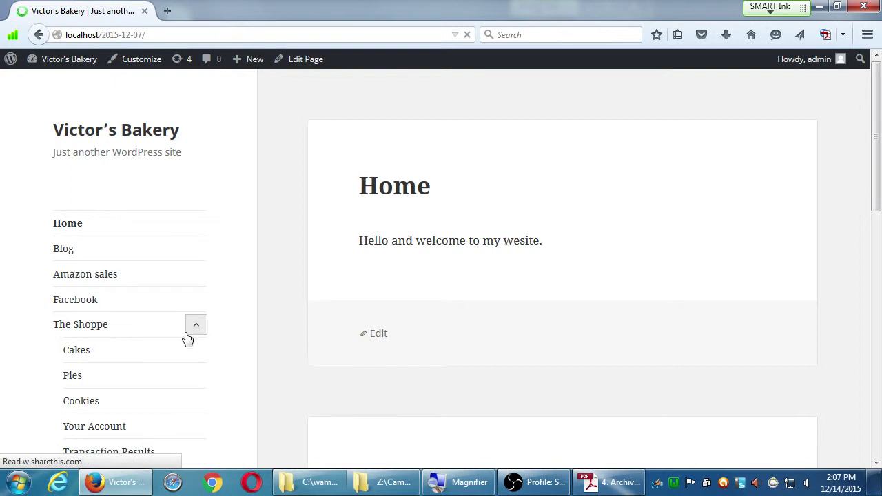
{"action": "left_click", "coordinate": [96, 401]}
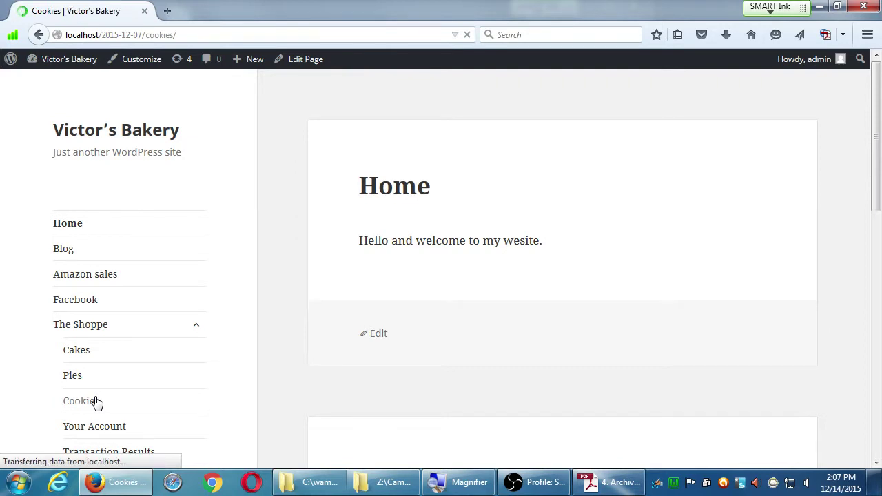
{"action": "scroll", "coordinate": [428, 268], "scroll_direction": "down", "scroll_amount": 12}
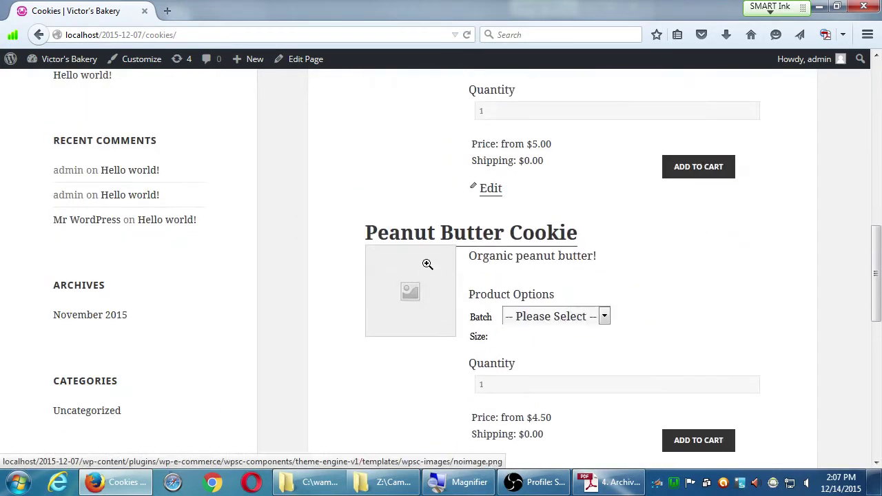
{"action": "scroll", "coordinate": [432, 264], "scroll_direction": "down", "scroll_amount": 6}
{"action": "scroll", "coordinate": [432, 264], "scroll_direction": "up", "scroll_amount": 3}
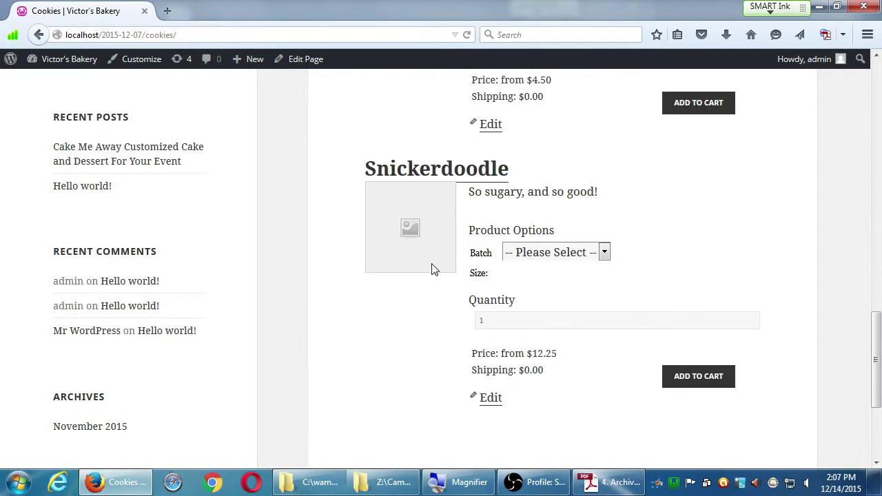
Check Snickerdoodle's live price for the Two-dozen batch size, and for One Dozen.
{"action": "left_click", "coordinate": [538, 254]}
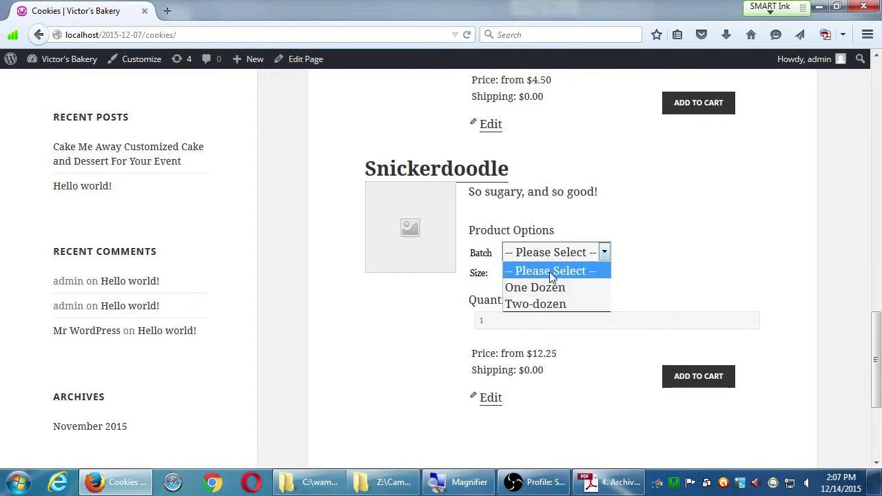
{"action": "left_click", "coordinate": [558, 304]}
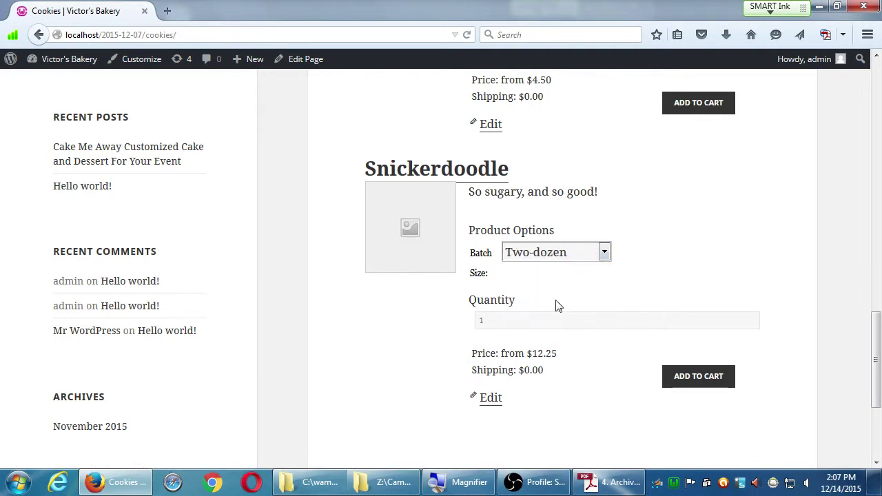
{"action": "left_click", "coordinate": [552, 261]}
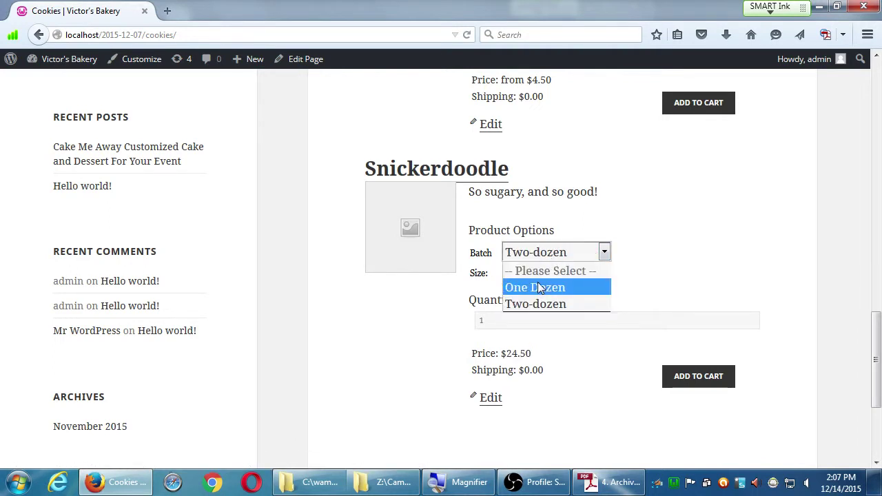
{"action": "left_click", "coordinate": [545, 287]}
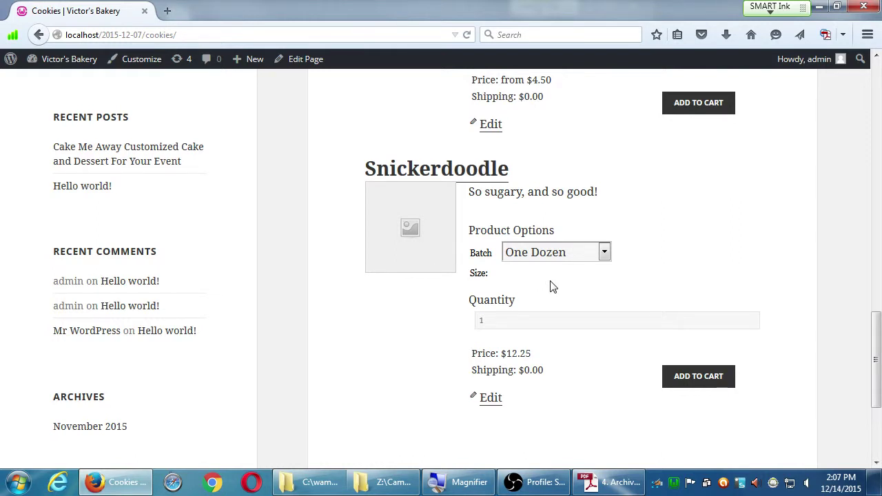
Add Snickerdoodle in the Two-dozen batch size to the cart and continue shopping.
{"action": "left_click", "coordinate": [548, 254]}
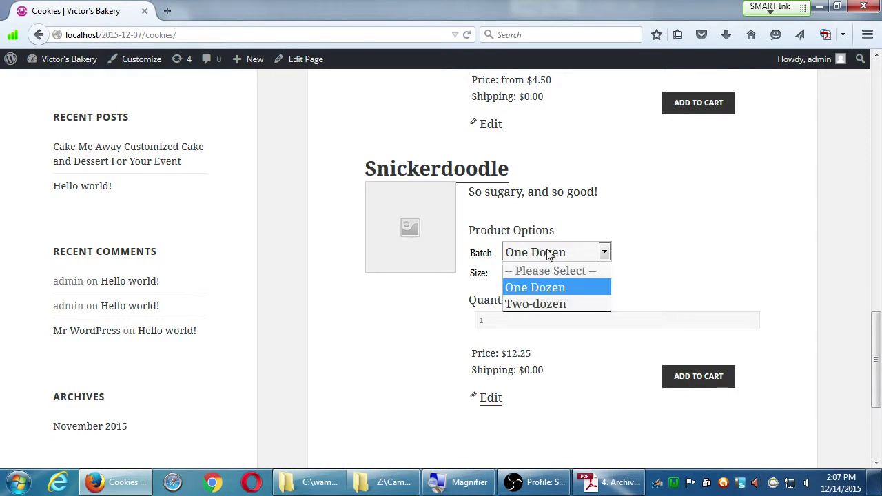
{"action": "left_click", "coordinate": [531, 301]}
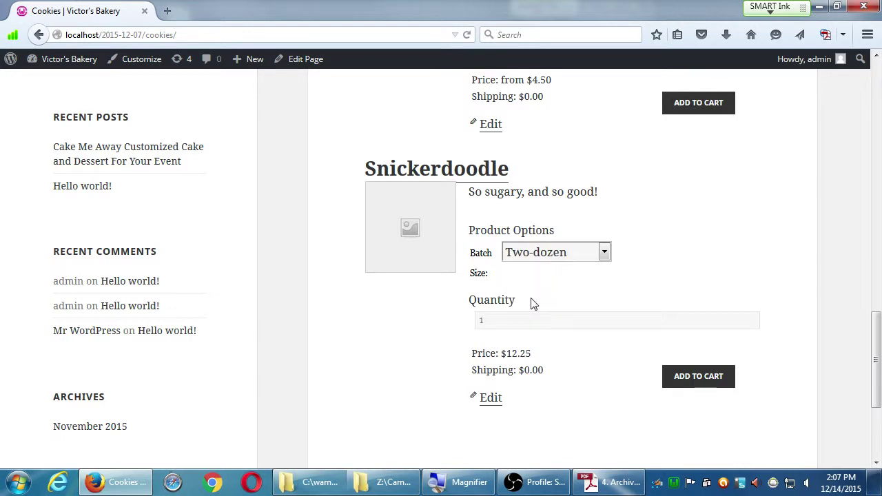
{"action": "left_click", "coordinate": [685, 384]}
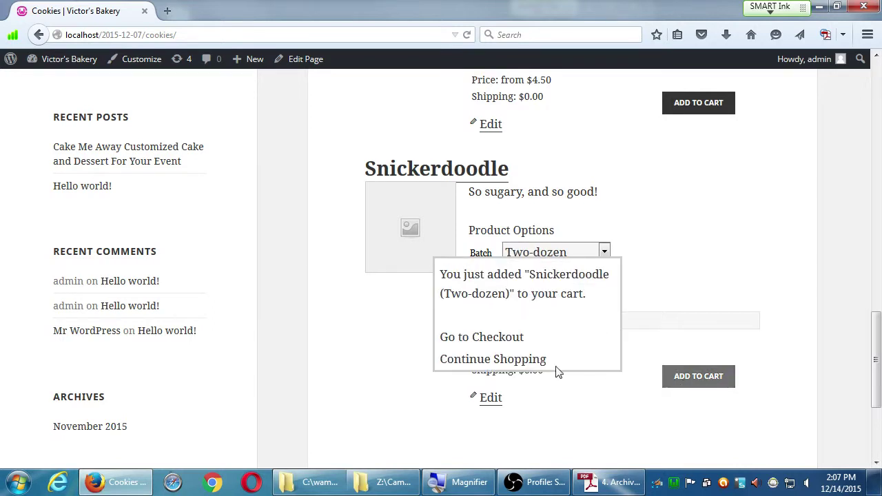
{"action": "left_click", "coordinate": [461, 364]}
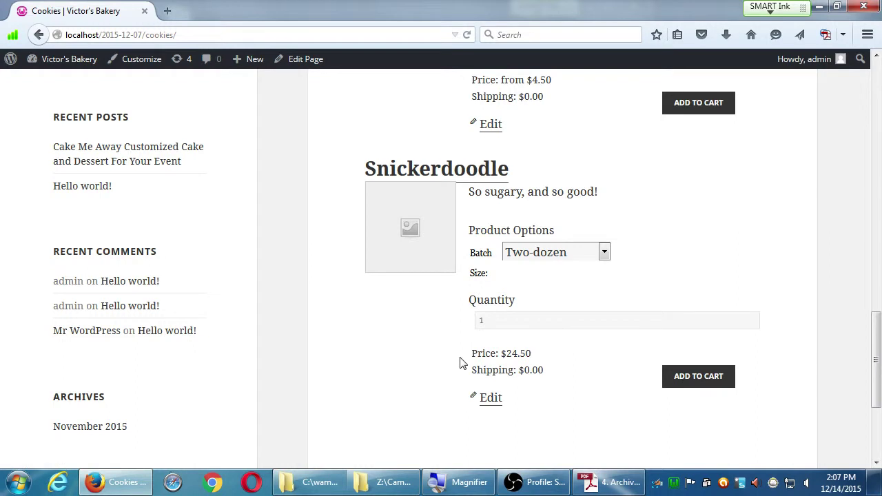
Return to the site's admin dashboard and open the product Variations page.
{"action": "key", "text": "ctrl+plus"}
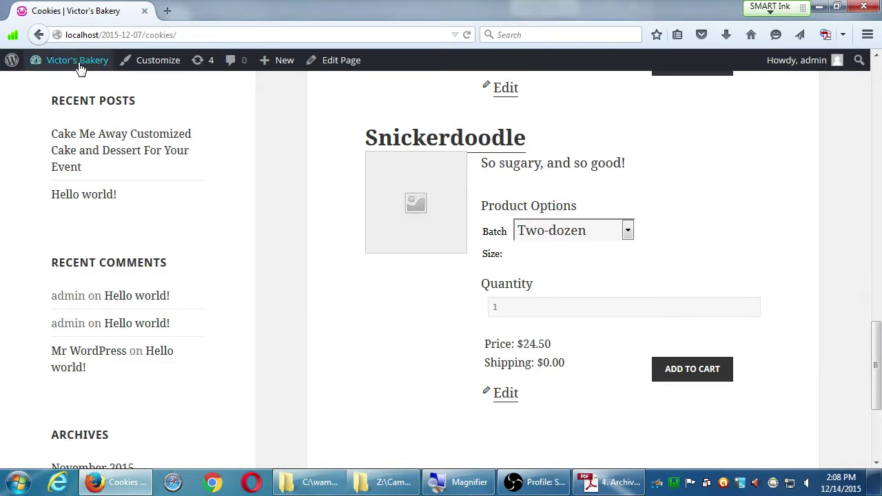
{"action": "mouse_move", "coordinate": [70, 66]}
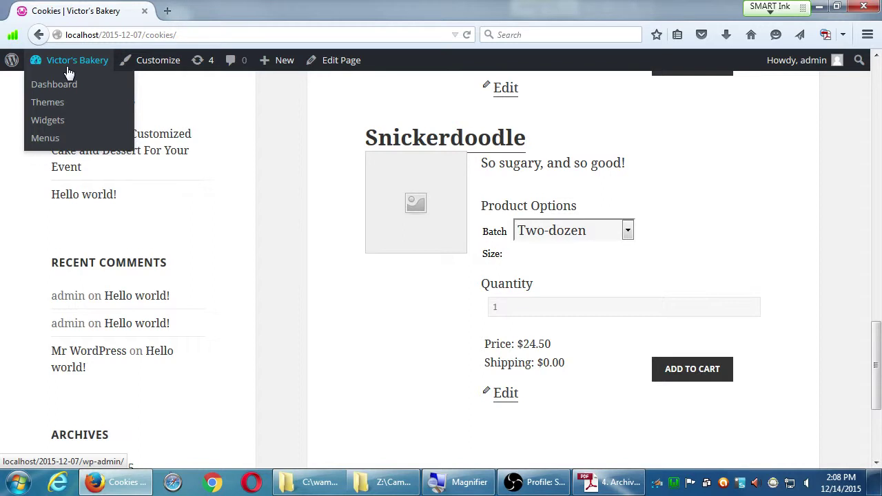
{"action": "left_click", "coordinate": [71, 85]}
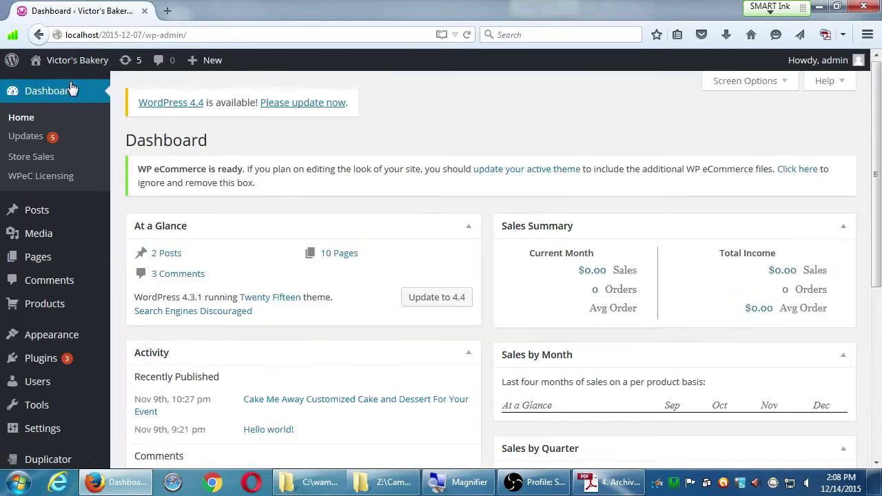
{"action": "mouse_move", "coordinate": [79, 312]}
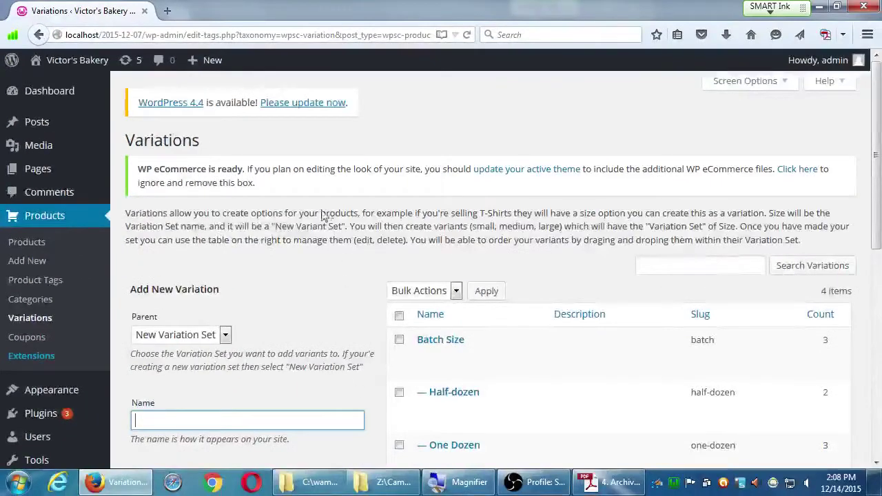
Name the new variation Size, with New Variation Set as its parent.
{"action": "scroll", "coordinate": [578, 89], "scroll_direction": "down", "scroll_amount": 3}
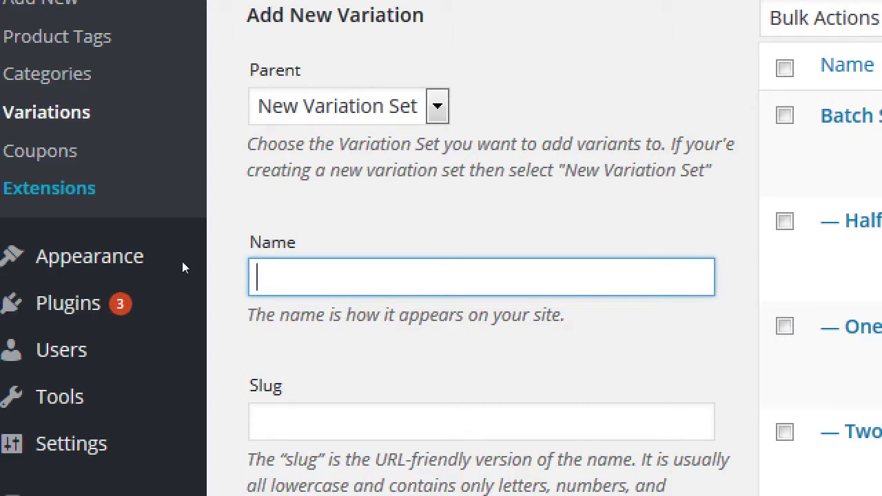
{"action": "key", "text": "Down"}
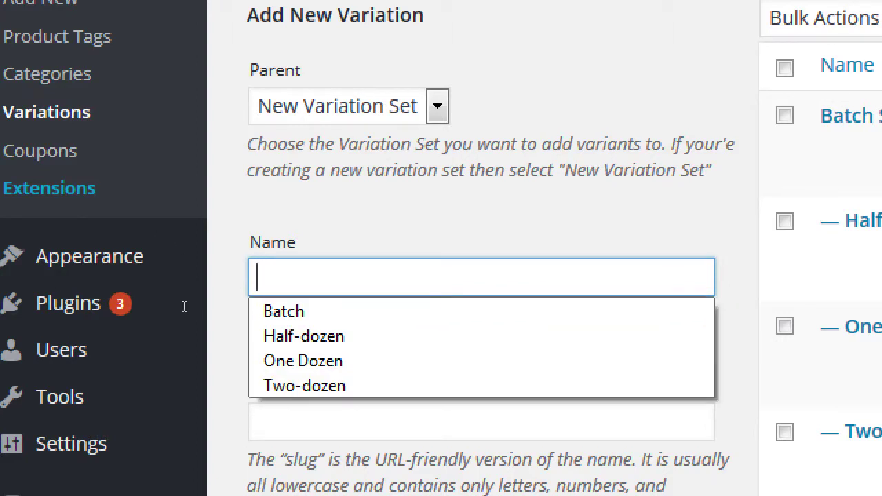
{"action": "type", "text": "Size"}
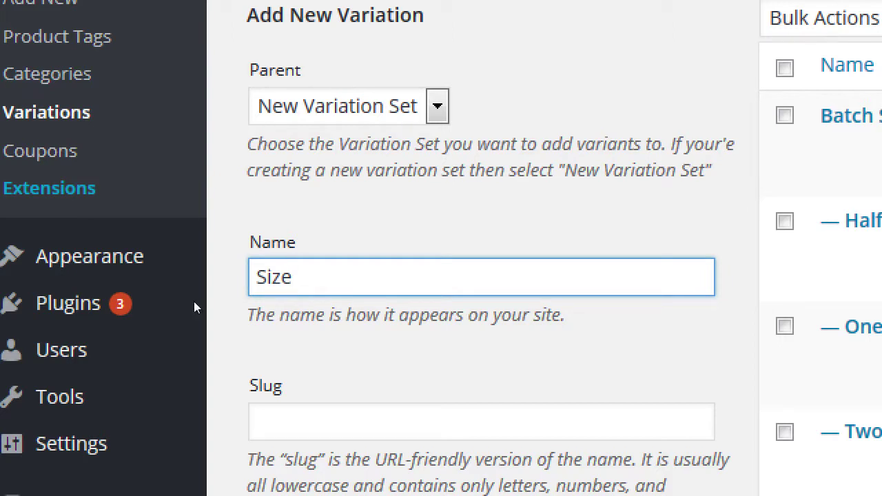
{"action": "key", "text": "shift+Tab"}
{"action": "key", "text": "alt+Down"}
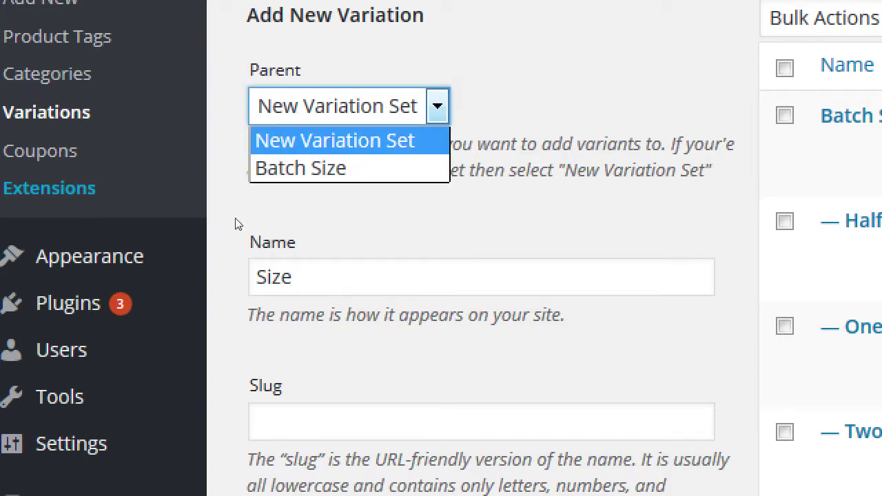
{"action": "key", "text": "Escape"}
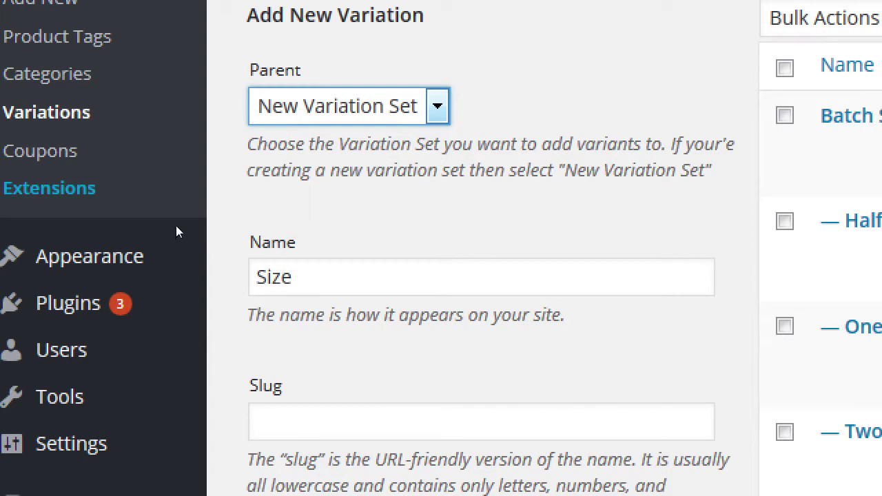
{"action": "scroll", "coordinate": [209, 310], "scroll_direction": "up", "scroll_amount": 1}
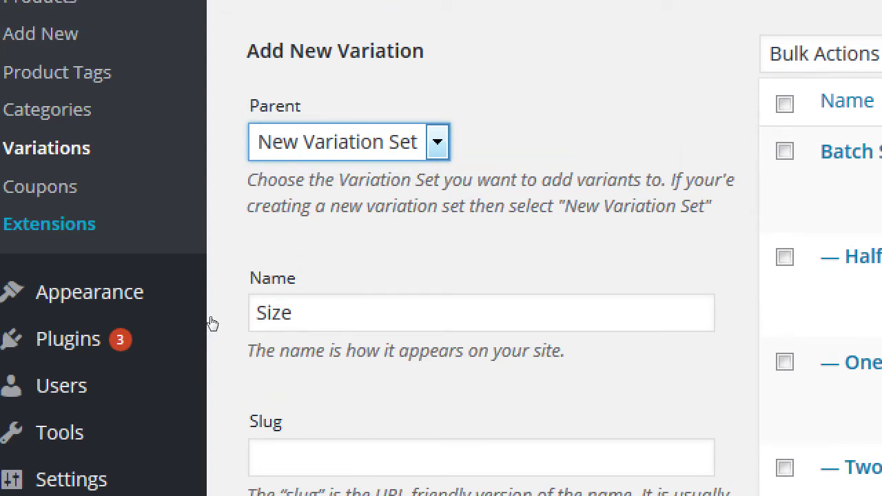
Set the Size set's variation price to 10 and add it as a new variation.
{"action": "scroll", "coordinate": [211, 321], "scroll_direction": "down", "scroll_amount": 15}
{"action": "scroll", "coordinate": [205, 329], "scroll_direction": "up", "scroll_amount": 1}
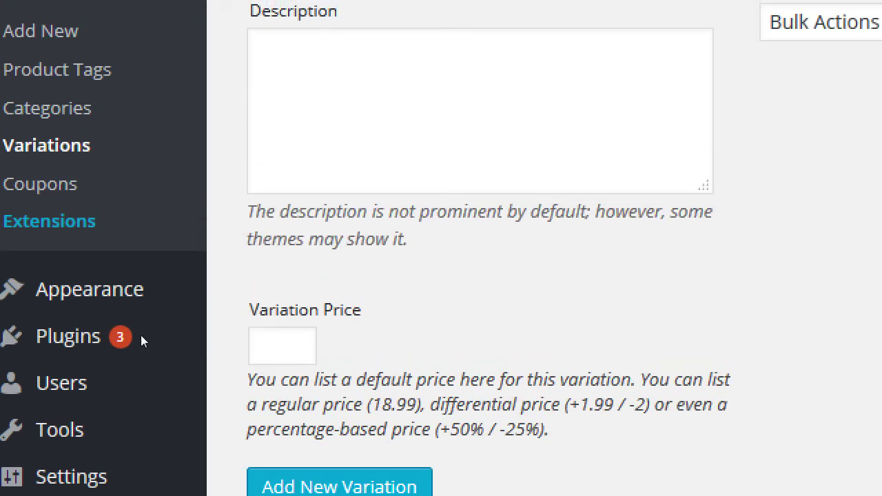
{"action": "key", "text": "Tab"}
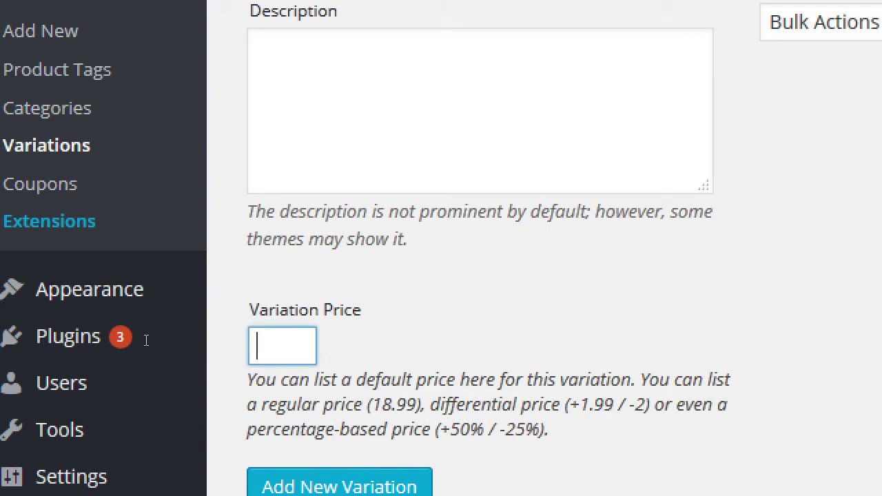
{"action": "type", "text": "10"}
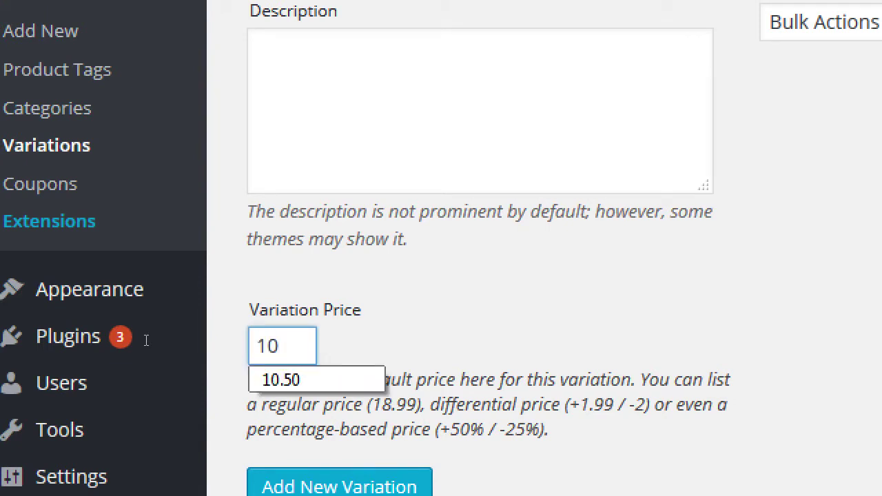
{"action": "left_click", "coordinate": [127, 307]}
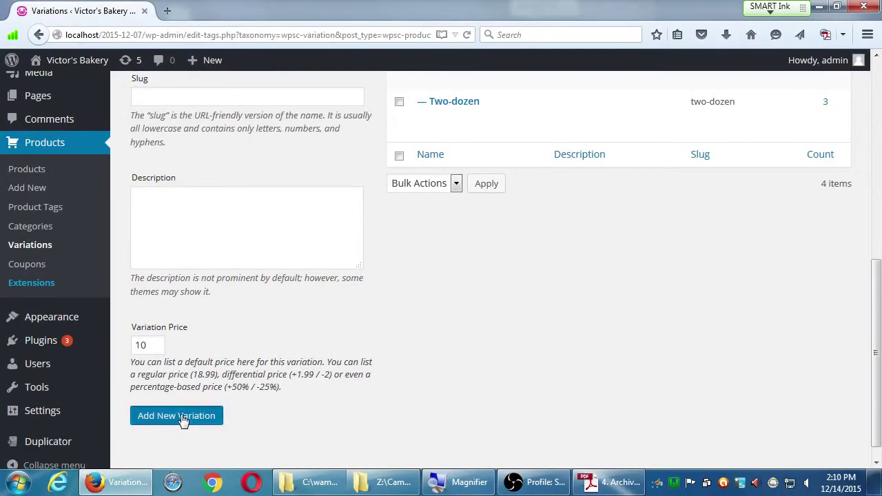
{"action": "left_click", "coordinate": [183, 417]}
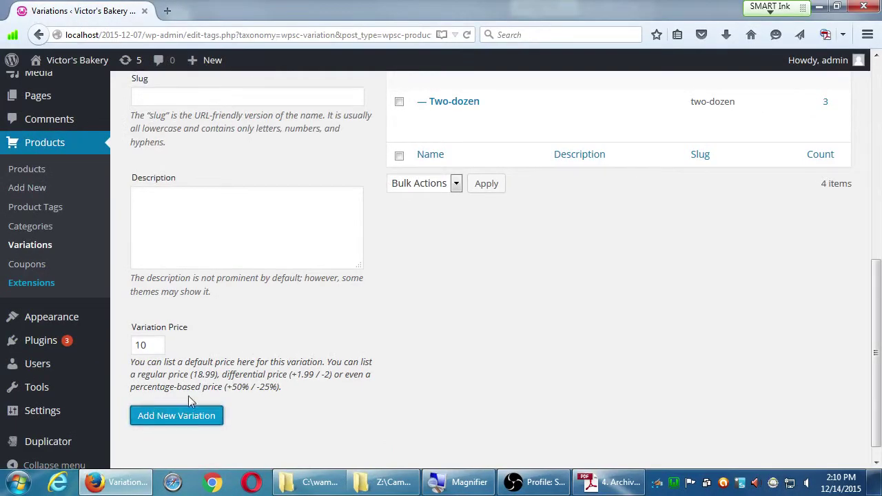
{"action": "scroll", "coordinate": [284, 373], "scroll_direction": "up", "scroll_amount": 5}
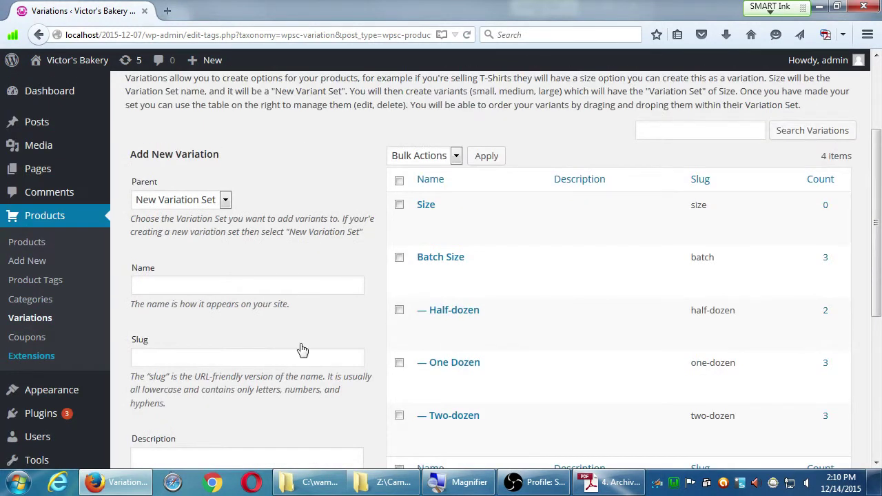
Choose Size as the parent for another new variation and name it 10-inch.
{"action": "scroll", "coordinate": [302, 350], "scroll_direction": "down", "scroll_amount": 2}
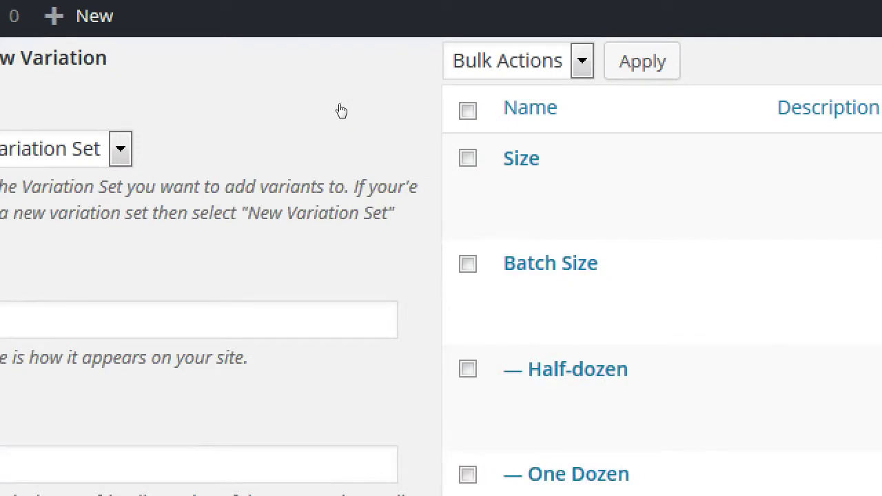
{"action": "left_click_drag", "start_coordinate": [147, 89], "coordinate": [192, 88]}
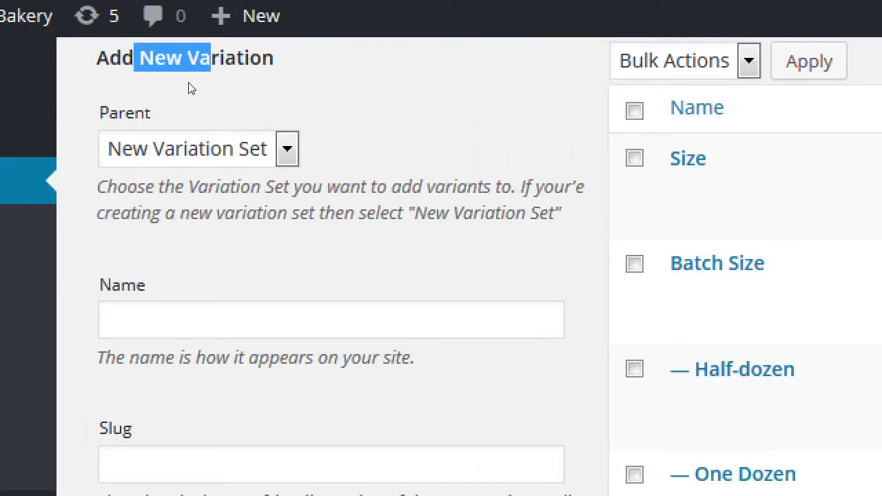
{"action": "left_click", "coordinate": [191, 88]}
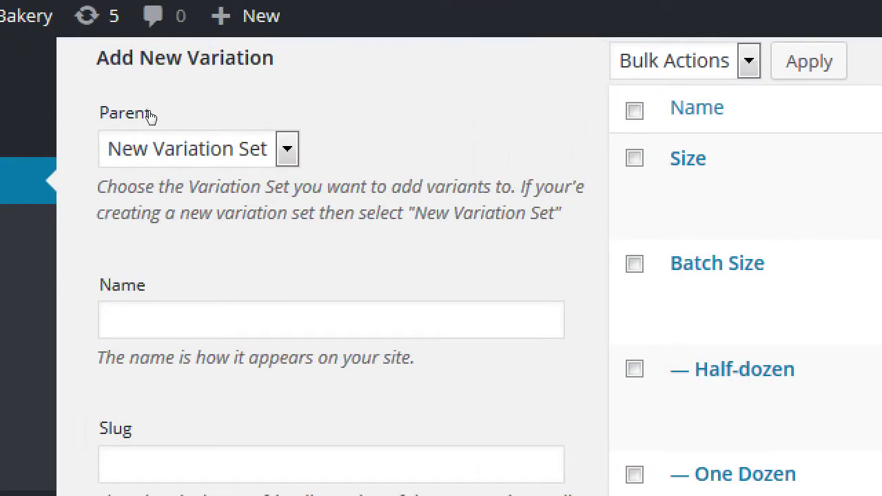
{"action": "left_click", "coordinate": [153, 115]}
{"action": "left_click", "coordinate": [159, 132]}
{"action": "left_click", "coordinate": [159, 211]}
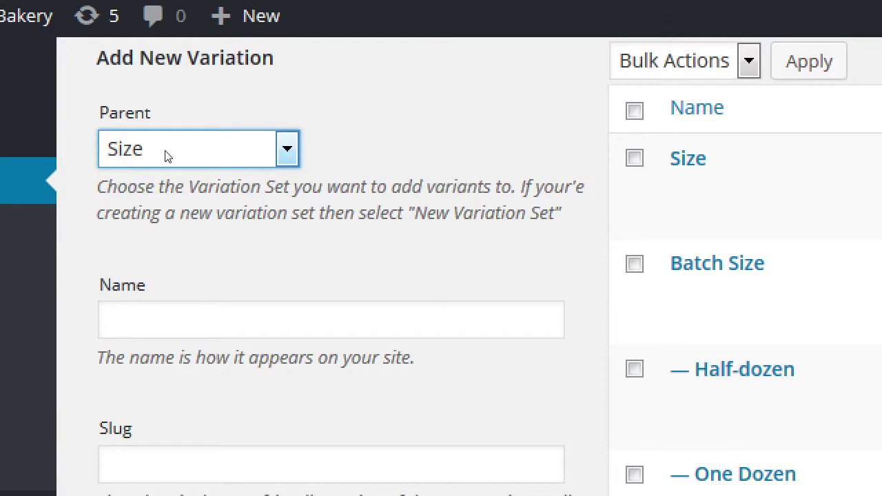
{"action": "key", "text": "Tab"}
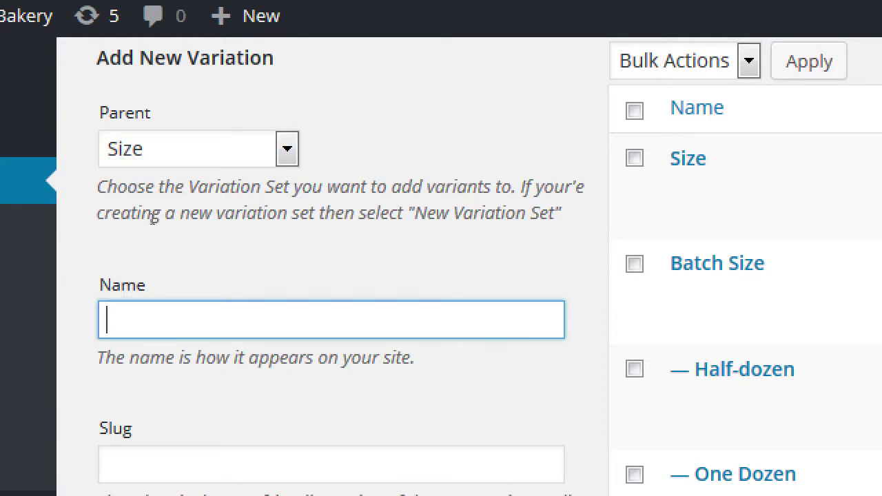
{"action": "type", "text": "10-inch"}
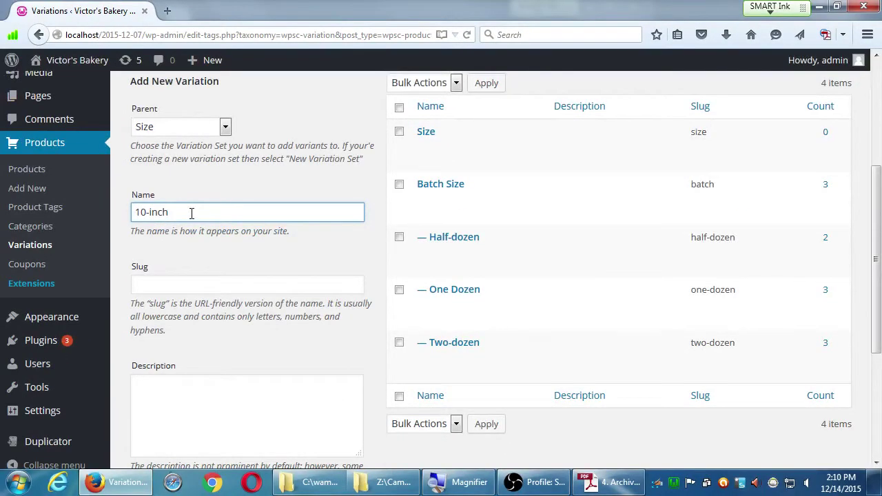
Set the 10-inch variation's price to 10 and add it to the Size set.
{"action": "scroll", "coordinate": [192, 212], "scroll_direction": "down", "scroll_amount": 3}
{"action": "left_click", "coordinate": [155, 324]}
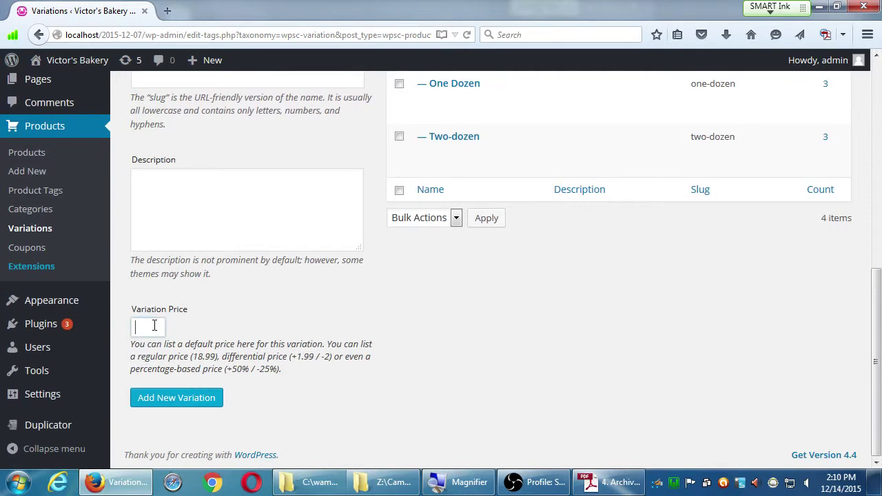
{"action": "type", "text": "10"}
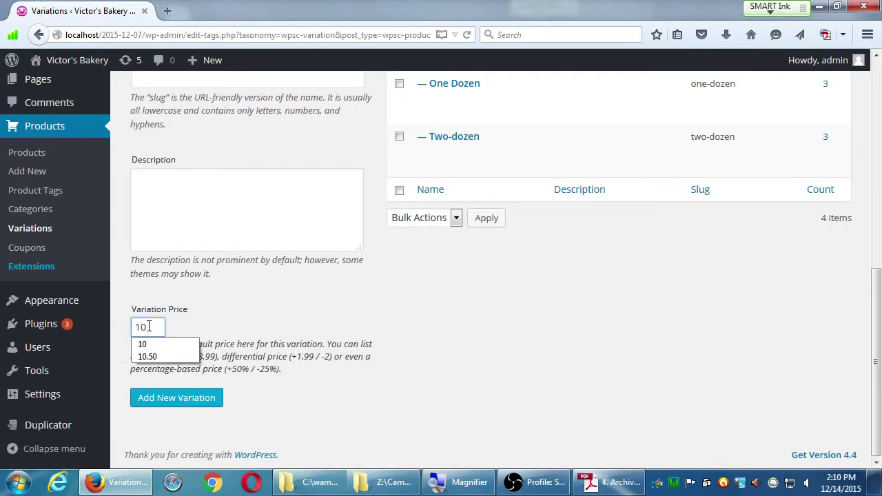
{"action": "left_click", "coordinate": [199, 401]}
{"action": "scroll", "coordinate": [216, 297], "scroll_direction": "up", "scroll_amount": 3}
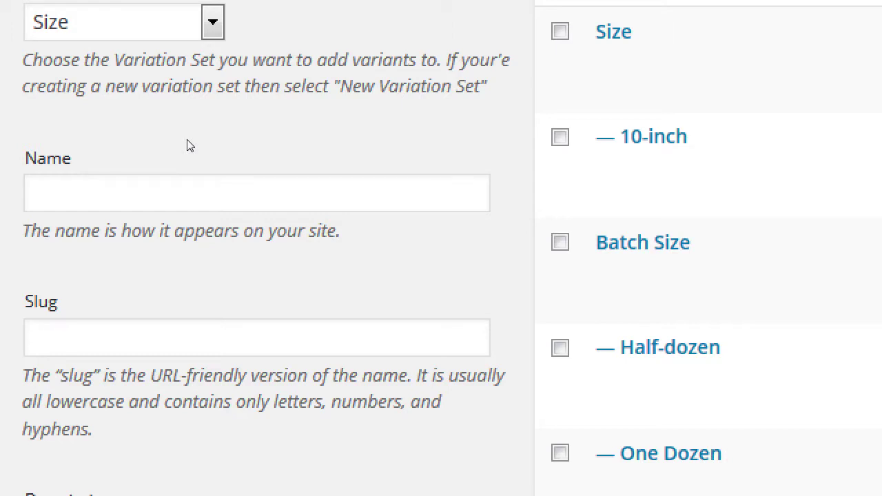
Add a 12-inch variation under the Size set, leaving its price blank.
{"action": "left_click", "coordinate": [211, 205]}
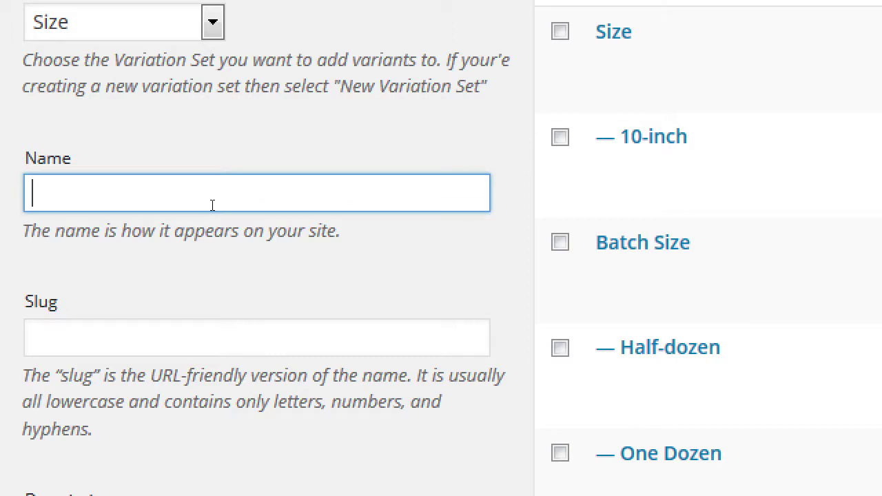
{"action": "type", "text": "12-inch"}
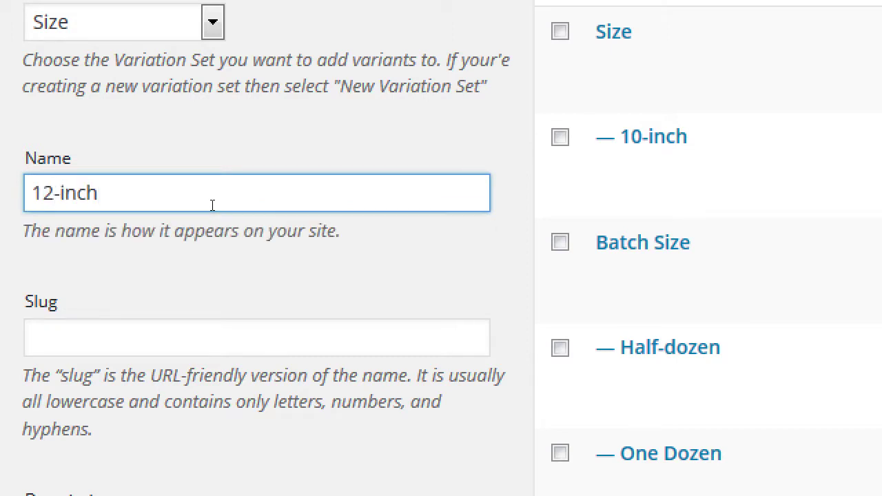
{"action": "scroll", "coordinate": [227, 234], "scroll_direction": "down", "scroll_amount": 5}
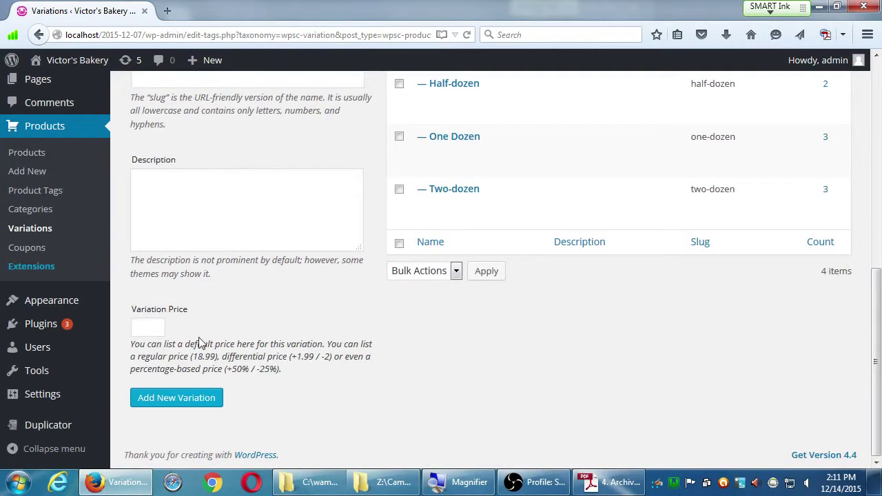
{"action": "left_click", "coordinate": [184, 398]}
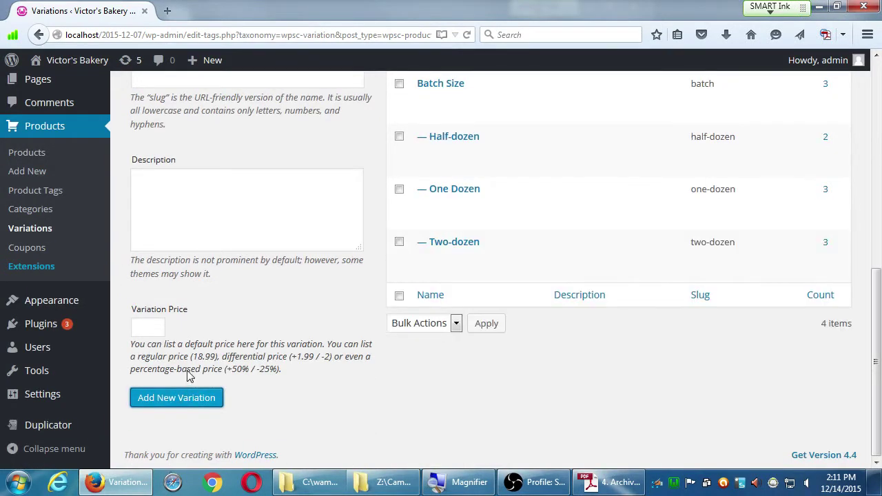
{"action": "scroll", "coordinate": [188, 372], "scroll_direction": "up", "scroll_amount": 3}
{"action": "scroll", "coordinate": [188, 369], "scroll_direction": "up", "scroll_amount": 3}
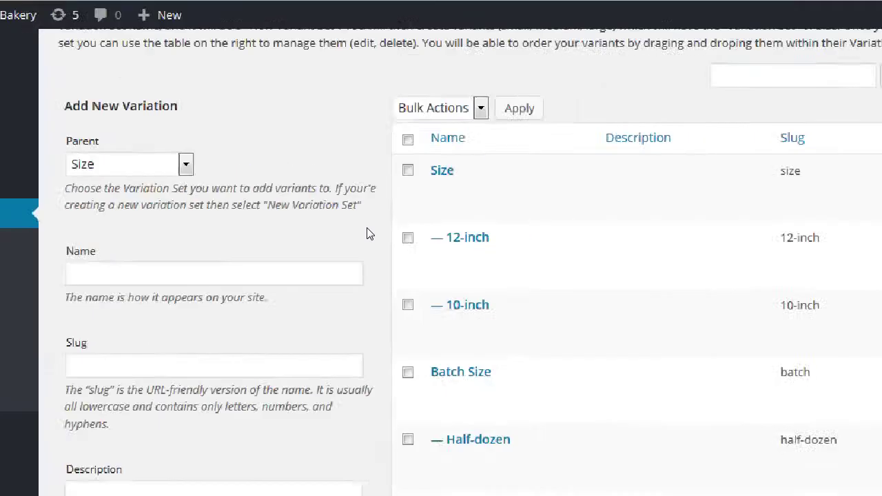
Edit the 12-inch variation to set its variation price to 12 and save the update.
{"action": "mouse_move", "coordinate": [482, 281]}
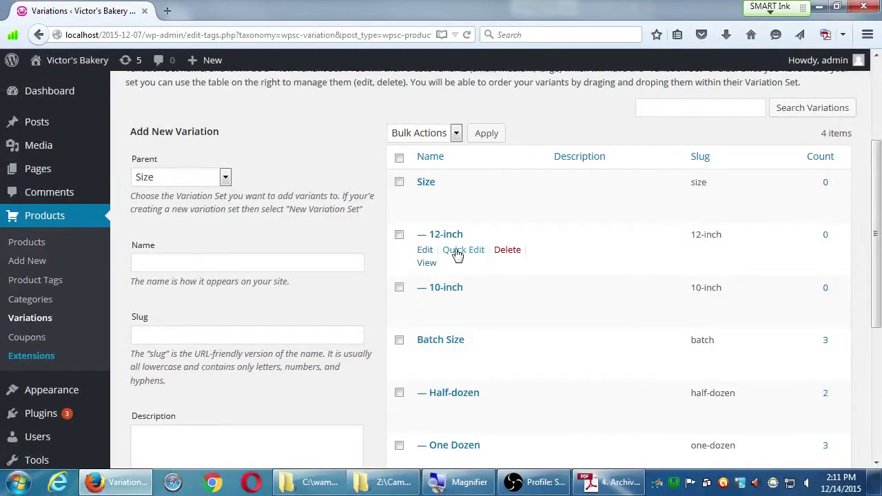
{"action": "left_click", "coordinate": [425, 251]}
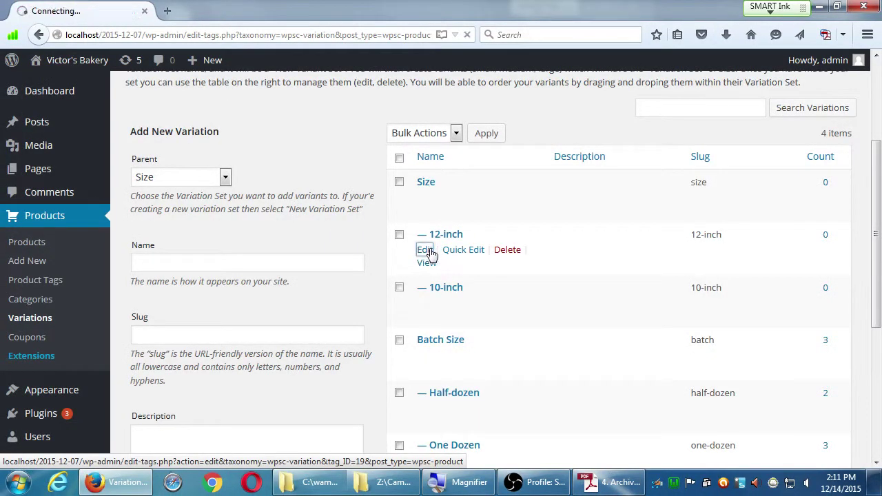
{"action": "scroll", "coordinate": [452, 262], "scroll_direction": "down", "scroll_amount": 5}
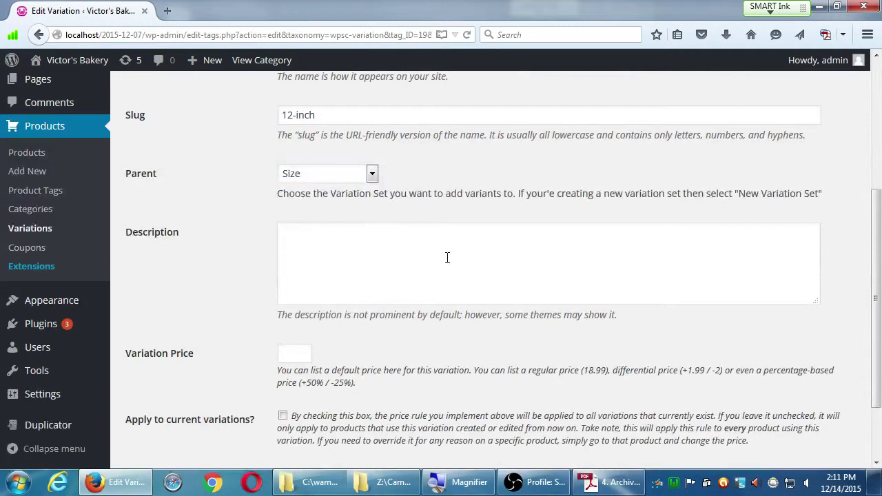
{"action": "scroll", "coordinate": [447, 257], "scroll_direction": "down", "scroll_amount": 2}
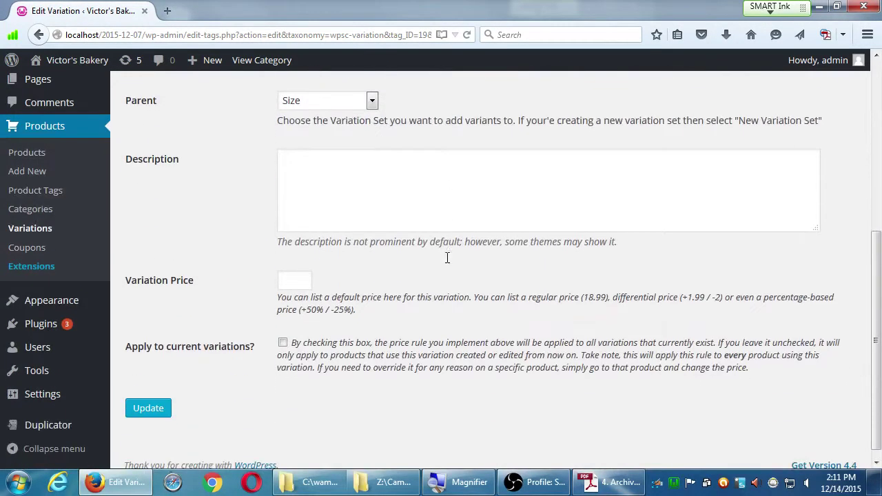
{"action": "left_click", "coordinate": [295, 277]}
{"action": "type", "text": "12"}
{"action": "scroll", "coordinate": [177, 379], "scroll_direction": "down", "scroll_amount": 1}
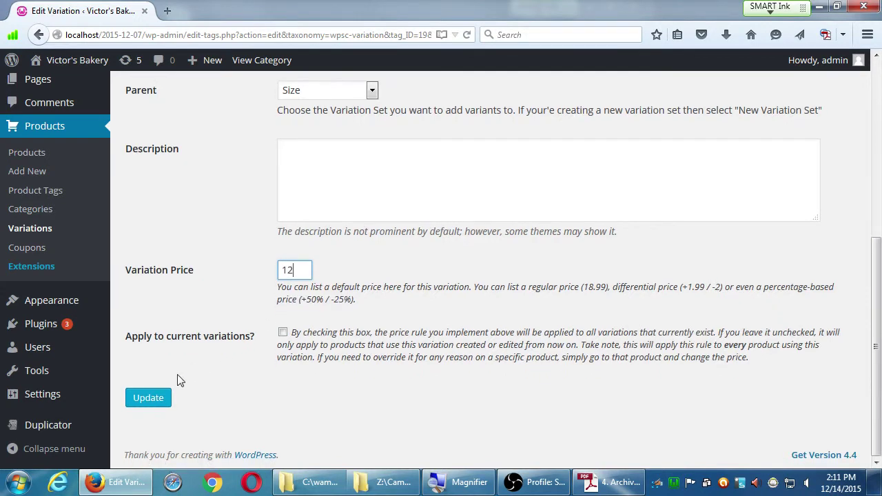
{"action": "left_click", "coordinate": [149, 397]}
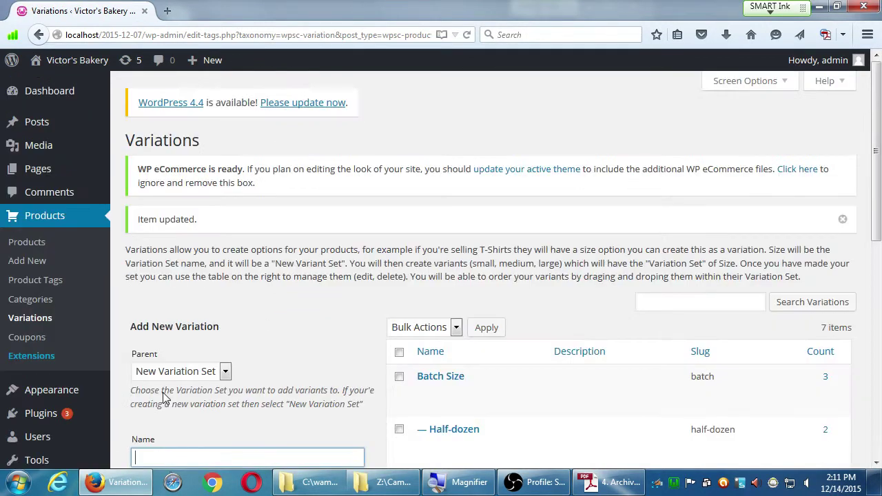
Reload the Variations page and review the order of the Batch Size and Size sets with their variants.
{"action": "left_click", "coordinate": [40, 324]}
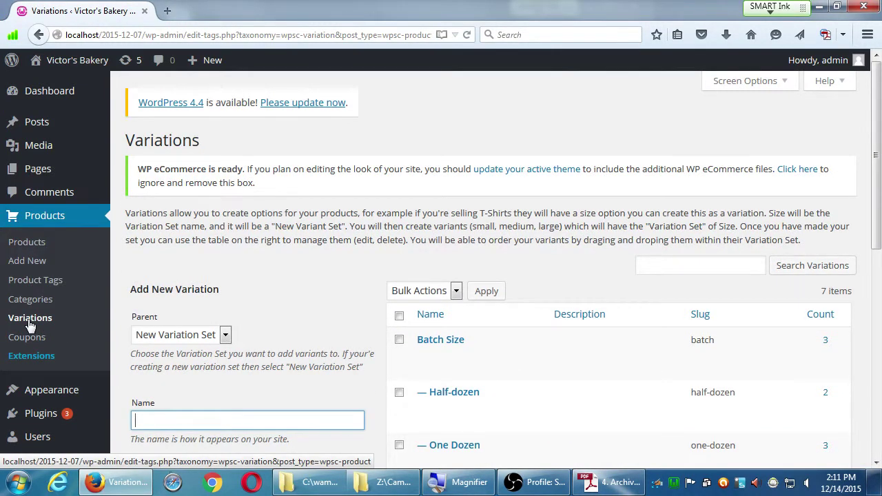
{"action": "scroll", "coordinate": [220, 355], "scroll_direction": "down", "scroll_amount": 2}
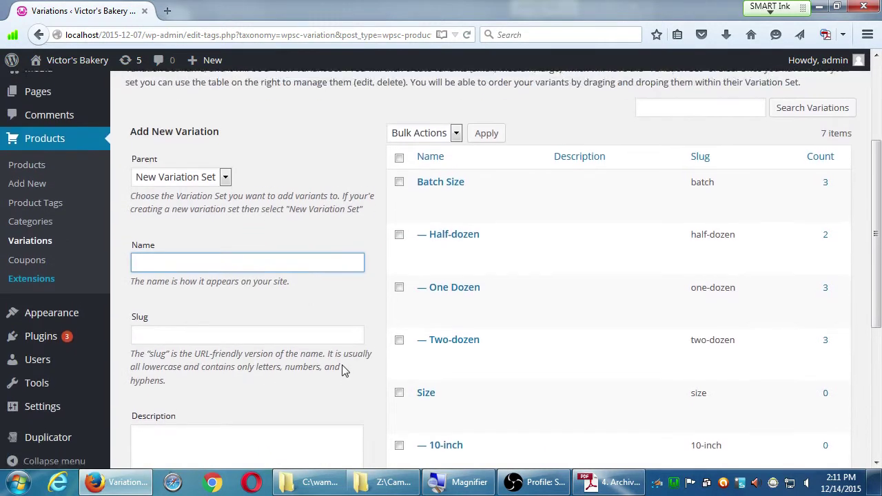
{"action": "scroll", "coordinate": [344, 368], "scroll_direction": "down", "scroll_amount": 2}
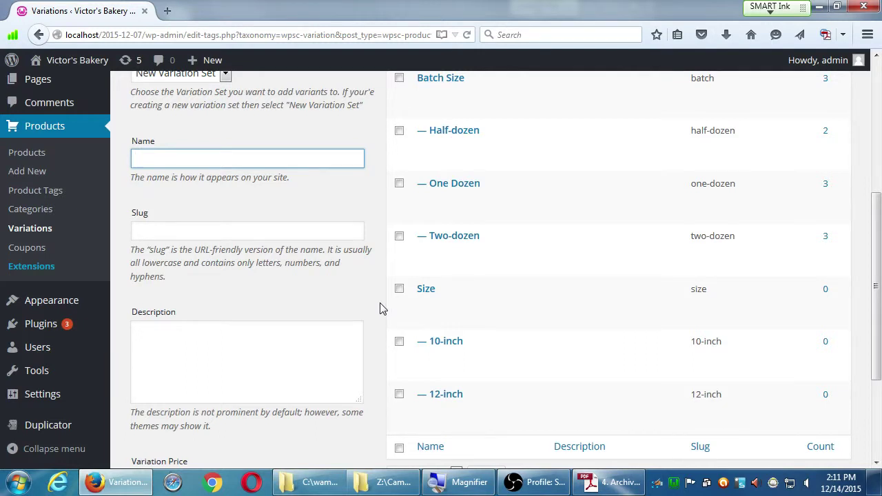
{"action": "scroll", "coordinate": [380, 308], "scroll_direction": "up", "scroll_amount": 4}
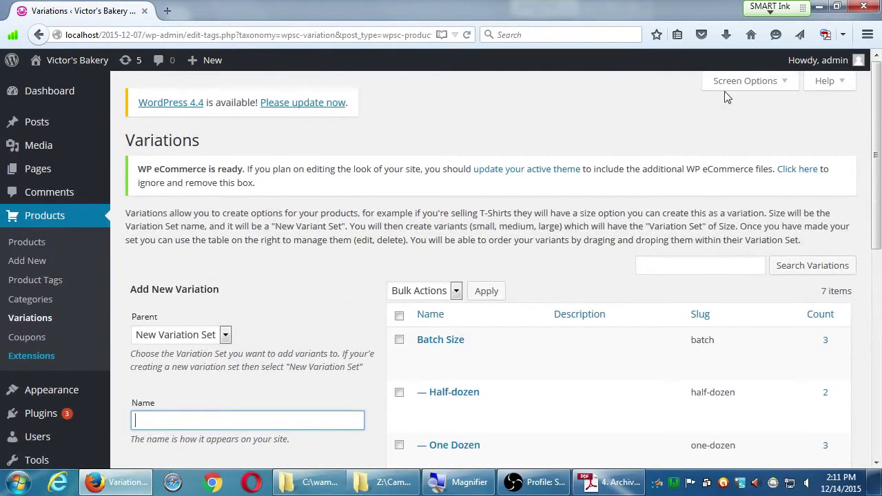
{"action": "left_click", "coordinate": [730, 81]}
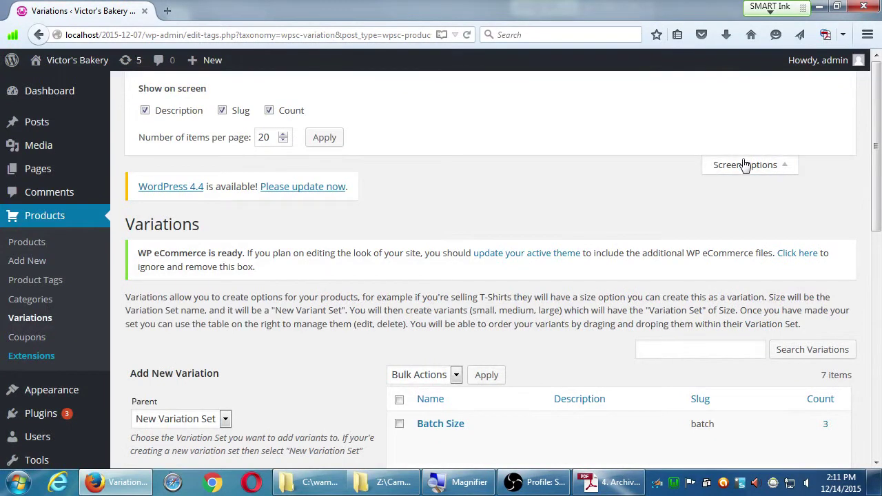
{"action": "left_click", "coordinate": [745, 165]}
{"action": "scroll", "coordinate": [448, 178], "scroll_direction": "down", "scroll_amount": 5}
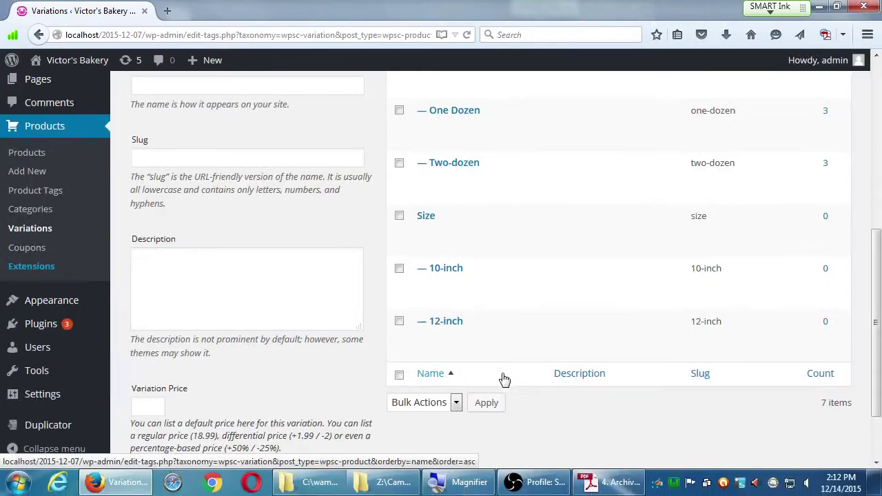
{"action": "scroll", "coordinate": [185, 140], "scroll_direction": "up", "scroll_amount": 3}
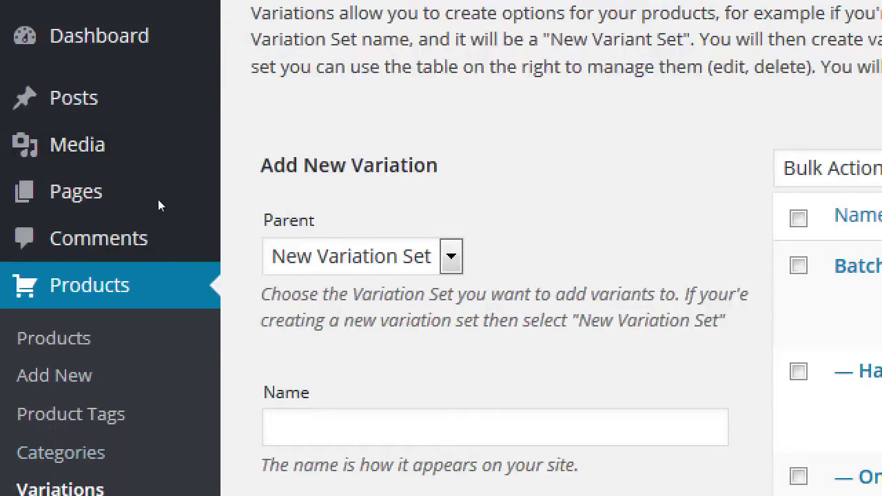
{"action": "key", "text": "alt+Down"}
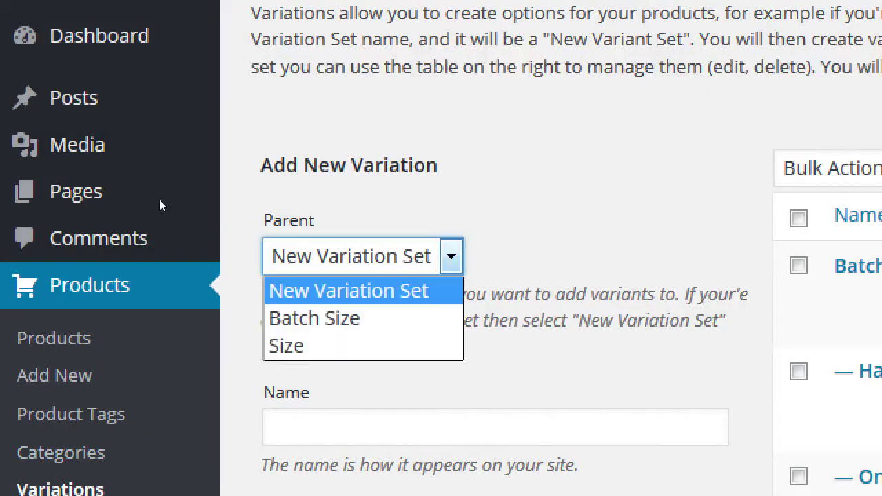
{"action": "key", "text": "Down"}
{"action": "key", "text": "Down"}
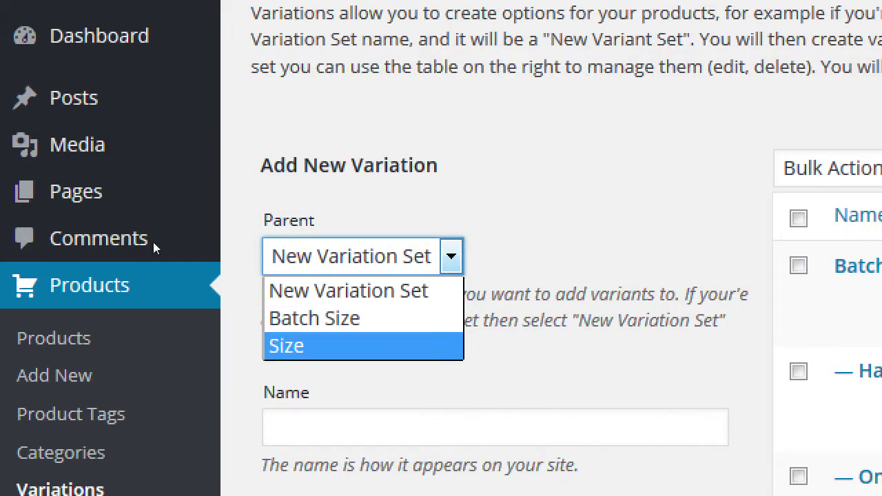
{"action": "key", "text": "Return"}
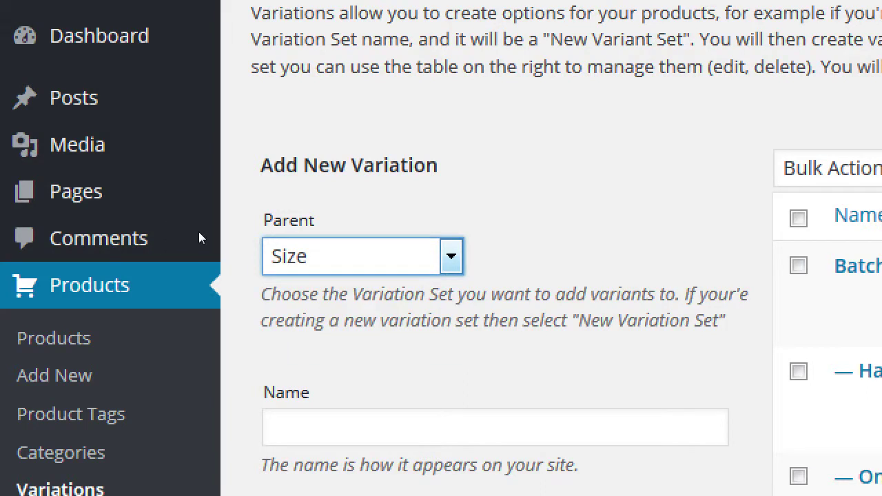
{"action": "key", "text": "alt+Down"}
{"action": "key", "text": "Up"}
{"action": "key", "text": "Up"}
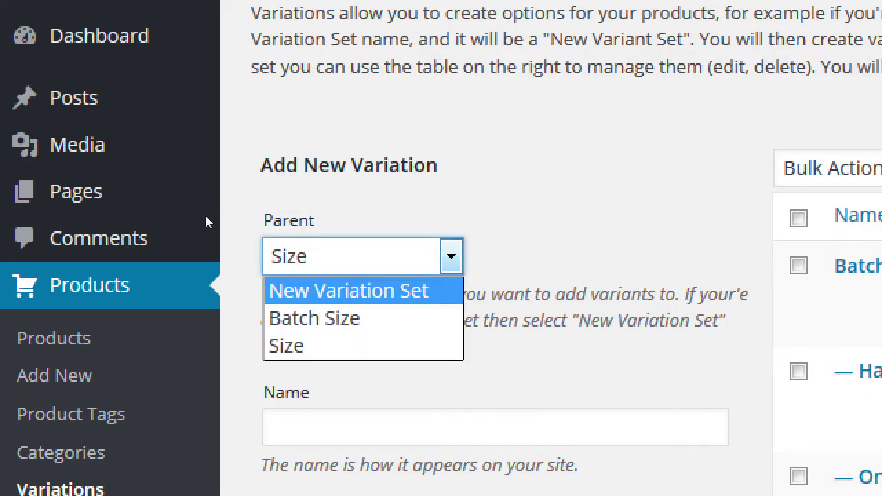
{"action": "key", "text": "Return"}
Create a new variation set named Layers with a variation price of 10.
{"action": "key", "text": "Tab"}
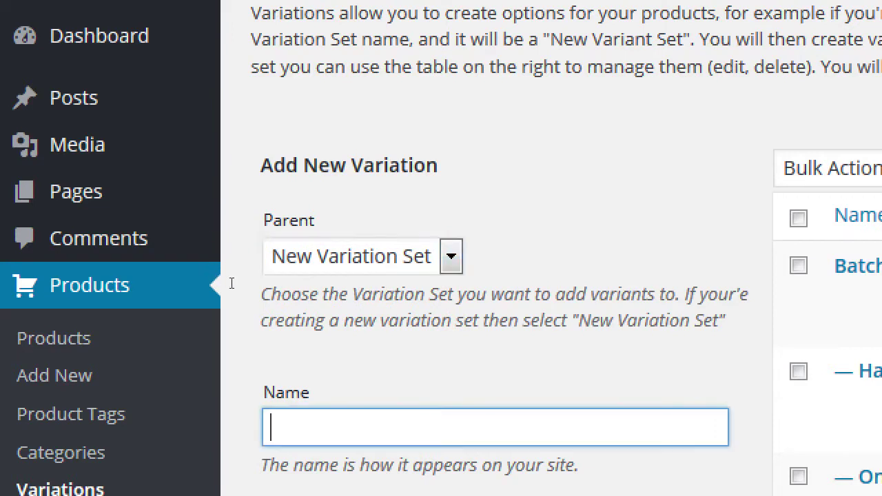
{"action": "type", "text": "Layers"}
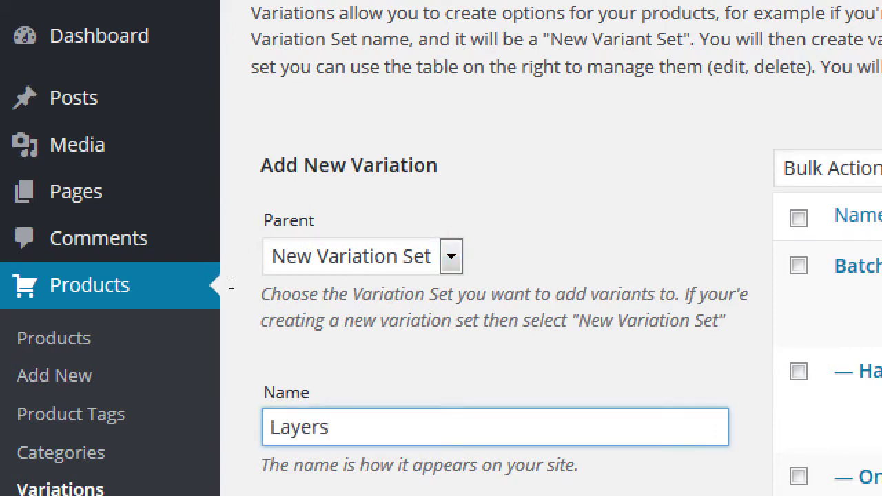
{"action": "scroll", "coordinate": [314, 273], "scroll_direction": "down", "scroll_amount": 3}
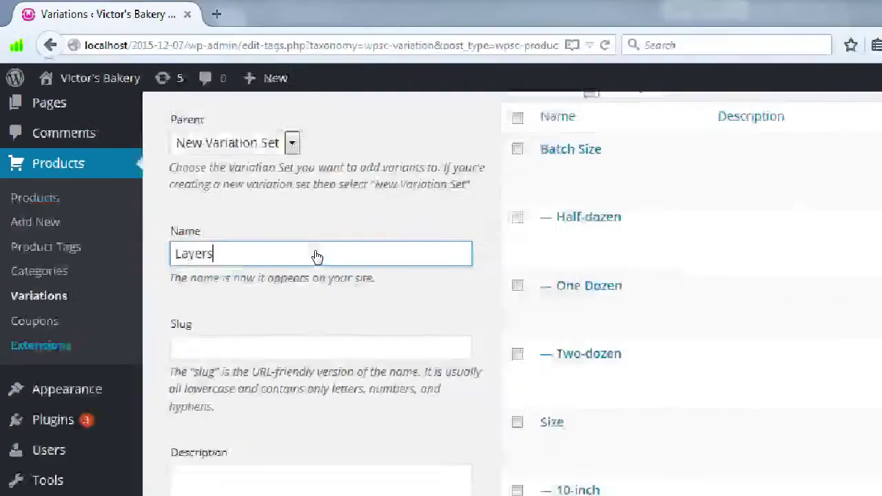
{"action": "scroll", "coordinate": [532, 362], "scroll_direction": "down", "scroll_amount": 3}
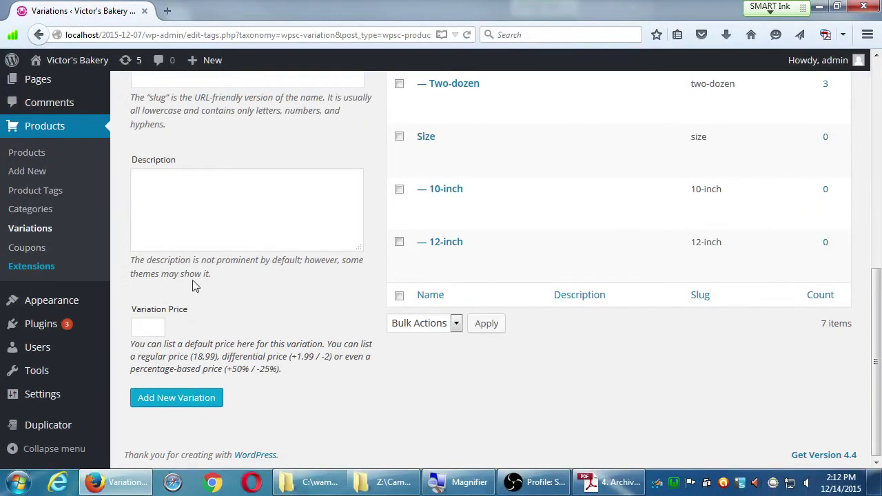
{"action": "left_click", "coordinate": [146, 328]}
{"action": "type", "text": "10"}
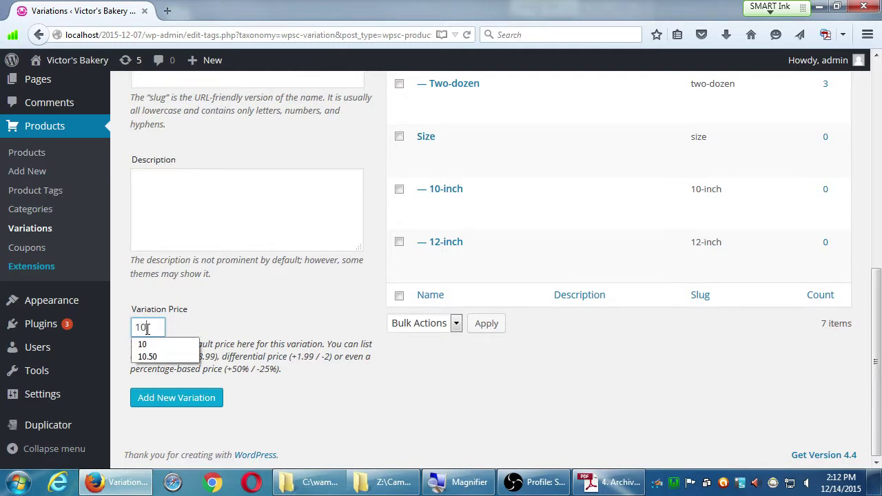
{"action": "left_click", "coordinate": [191, 402]}
Choose Layers as the parent for a new variation and name it 1-layer.
{"action": "scroll", "coordinate": [191, 403], "scroll_direction": "up", "scroll_amount": 3}
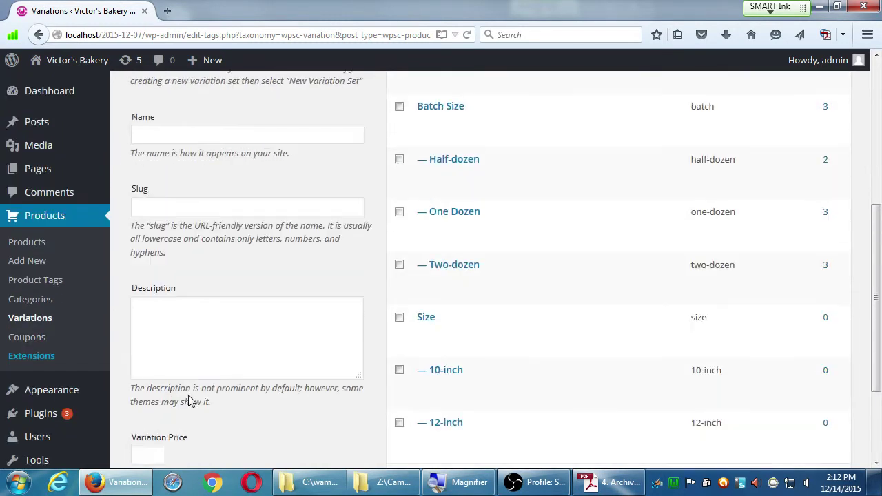
{"action": "scroll", "coordinate": [191, 403], "scroll_direction": "up", "scroll_amount": 2}
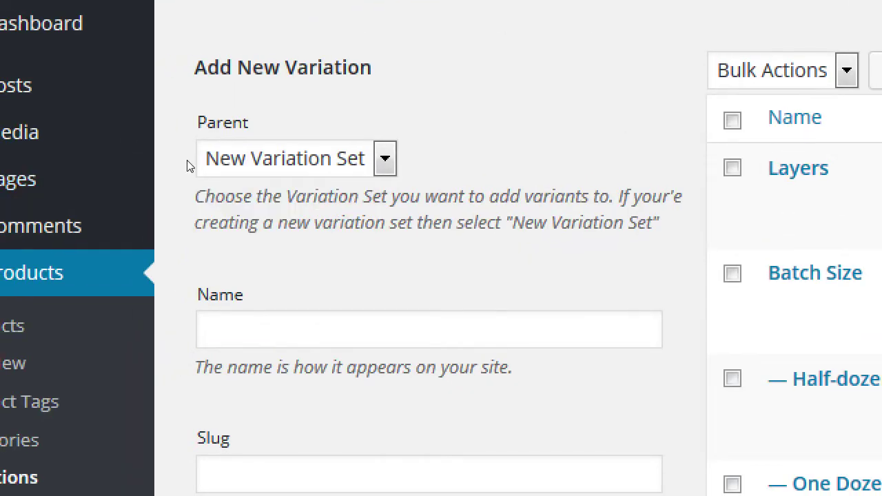
{"action": "left_click", "coordinate": [187, 160]}
{"action": "key", "text": "Return"}
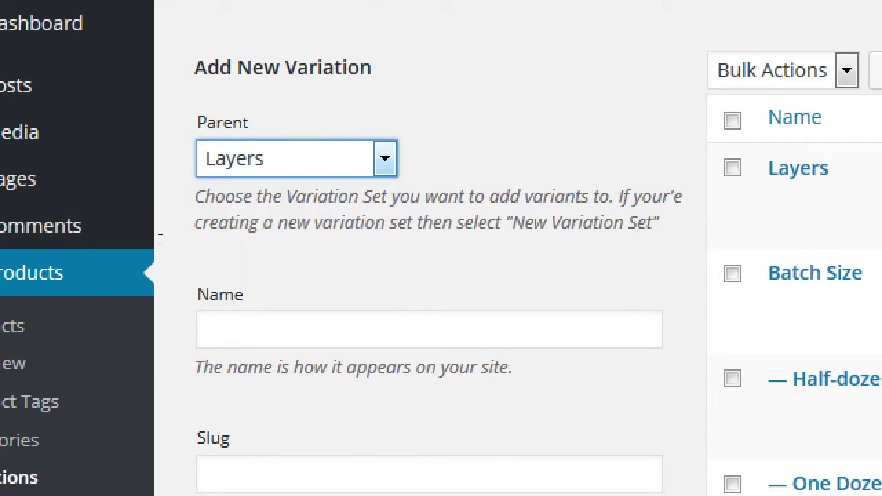
{"action": "key", "text": "Tab"}
{"action": "type", "text": "21"}
{"action": "key", "text": "BackSpace"}
{"action": "key", "text": "BackSpace"}
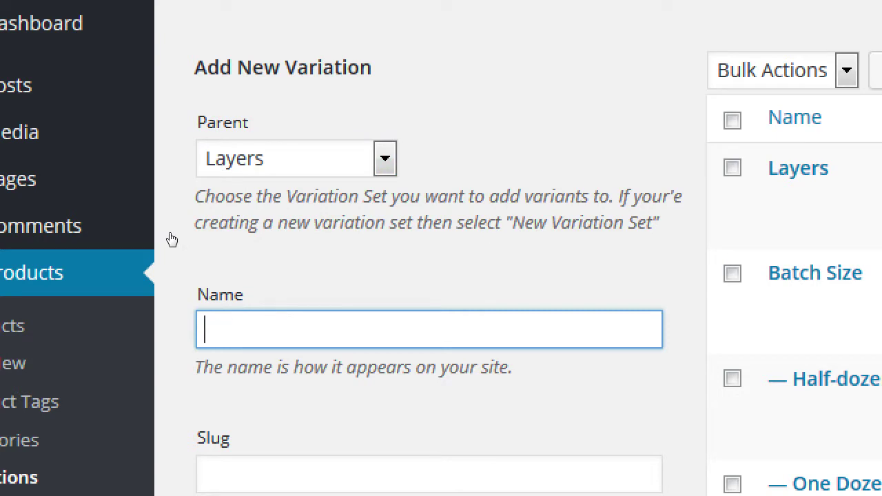
{"action": "type", "text": "1-layer"}
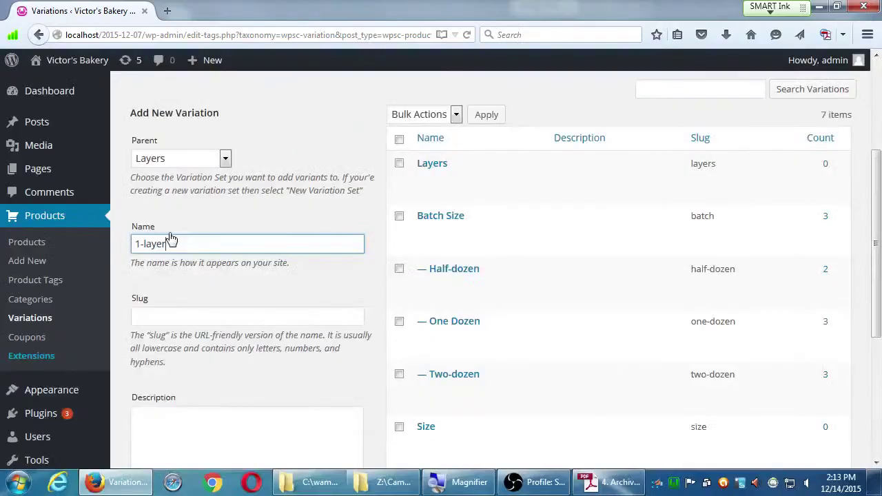
Set the 1-layer variation's price to 10 and add it to the Layers set.
{"action": "scroll", "coordinate": [330, 296], "scroll_direction": "down", "scroll_amount": 3}
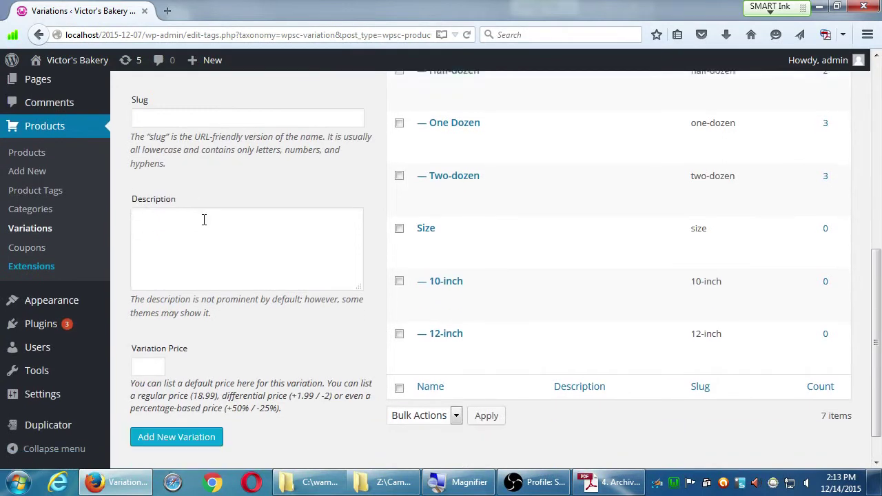
{"action": "scroll", "coordinate": [204, 219], "scroll_direction": "down", "scroll_amount": 1}
{"action": "left_click", "coordinate": [158, 328]}
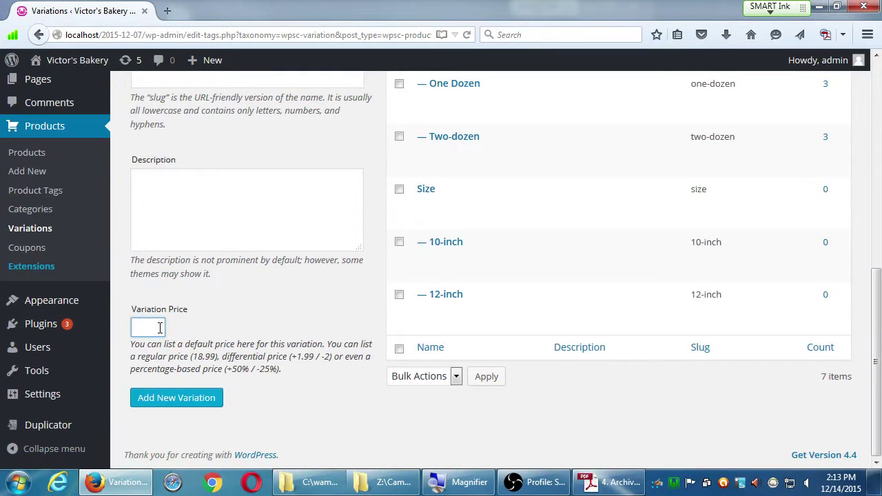
{"action": "type", "text": "10"}
{"action": "left_click", "coordinate": [174, 403]}
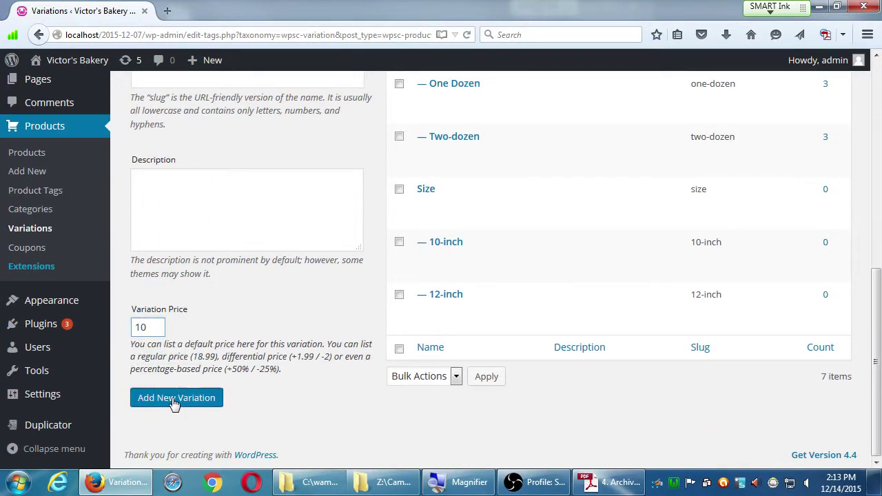
Name the next new variation under the Layers parent 2-layer.
{"action": "scroll", "coordinate": [327, 318], "scroll_direction": "up", "scroll_amount": 3}
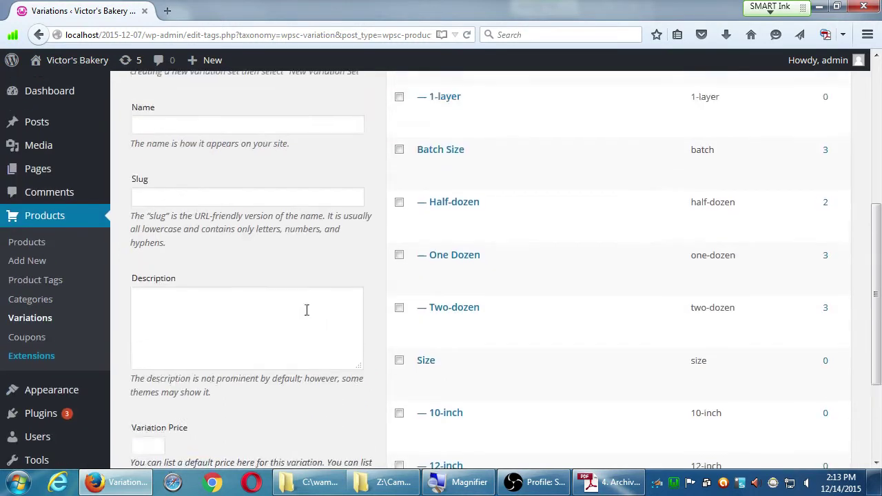
{"action": "scroll", "coordinate": [306, 310], "scroll_direction": "up", "scroll_amount": 4}
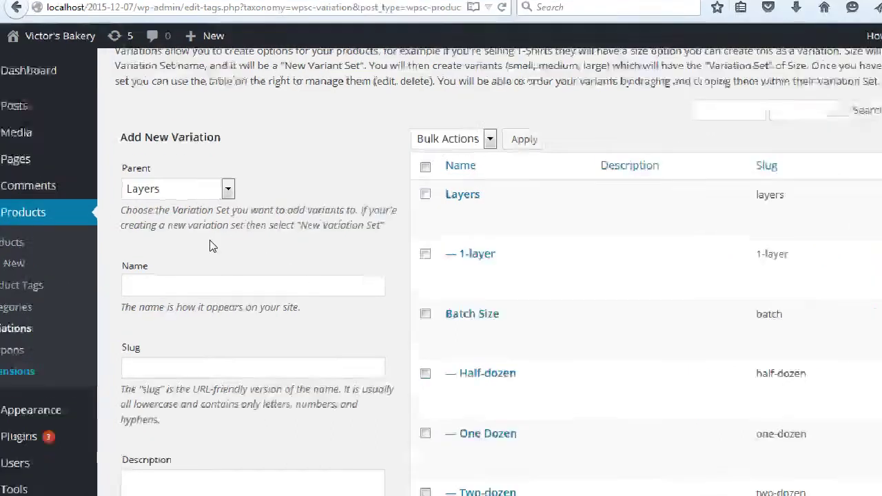
{"action": "key", "text": "Tab"}
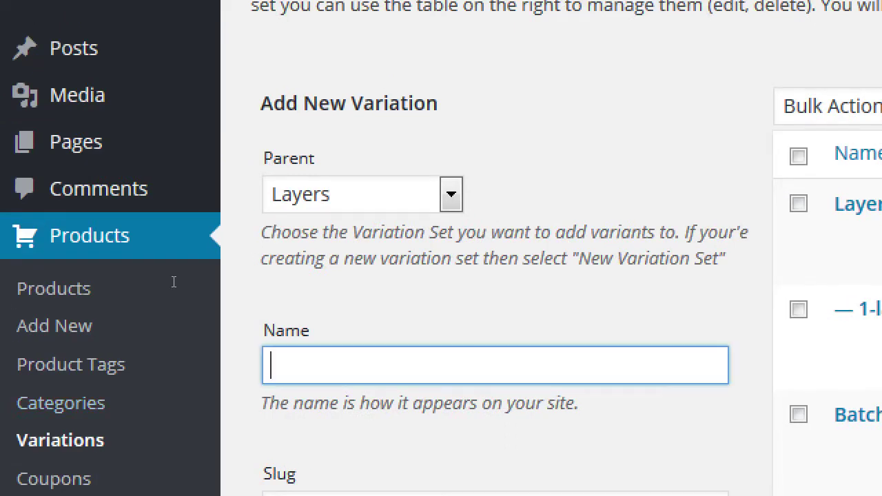
{"action": "type", "text": "2-"}
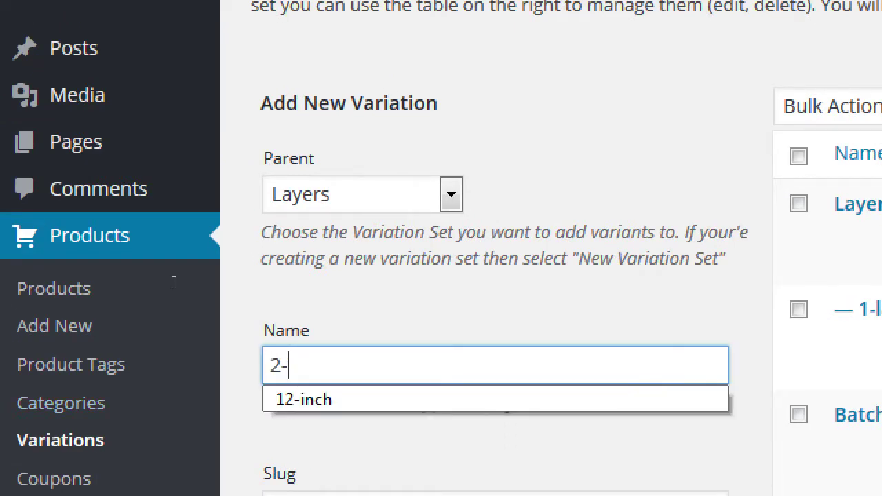
{"action": "type", "text": "layer"}
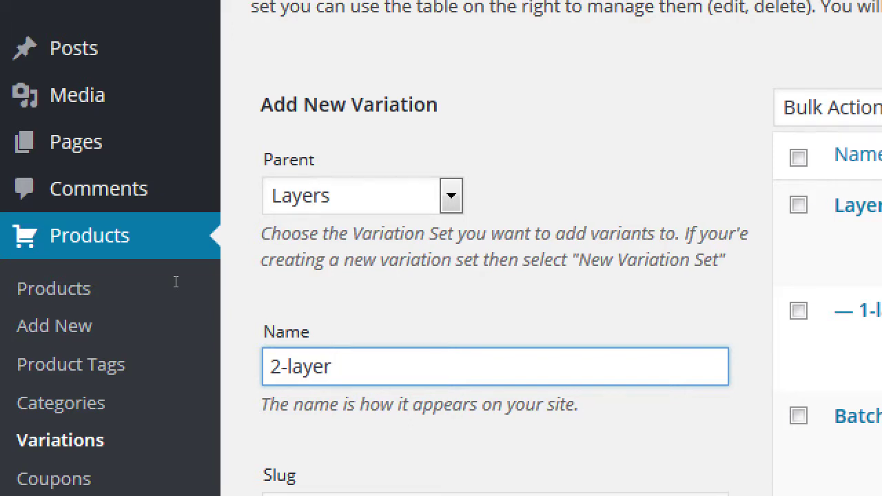
Set the 2-layer variation's price to 12 and add it to the Layers set.
{"action": "scroll", "coordinate": [176, 286], "scroll_direction": "down", "scroll_amount": 3}
{"action": "scroll", "coordinate": [177, 283], "scroll_direction": "down", "scroll_amount": 5}
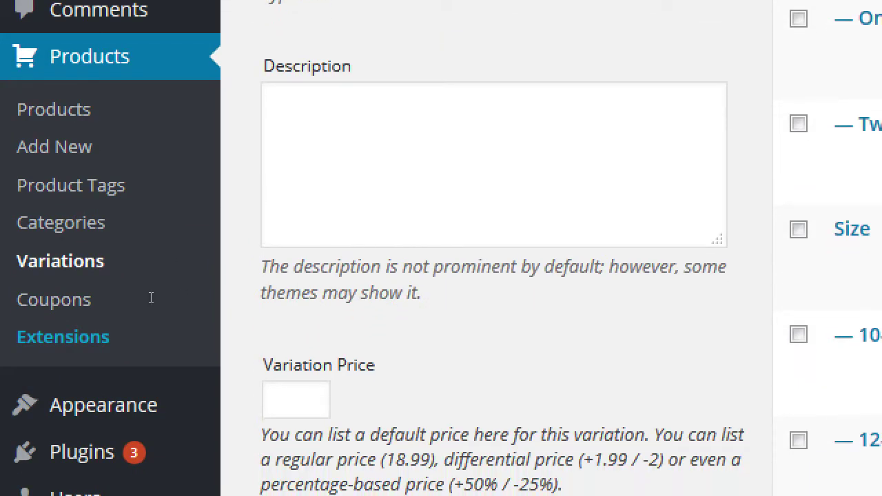
{"action": "key", "text": "Tab"}
{"action": "key", "text": "Tab"}
{"action": "key", "text": "Tab"}
{"action": "type", "text": "2"}
{"action": "key", "text": "ctrl+a"}
{"action": "type", "text": "12"}
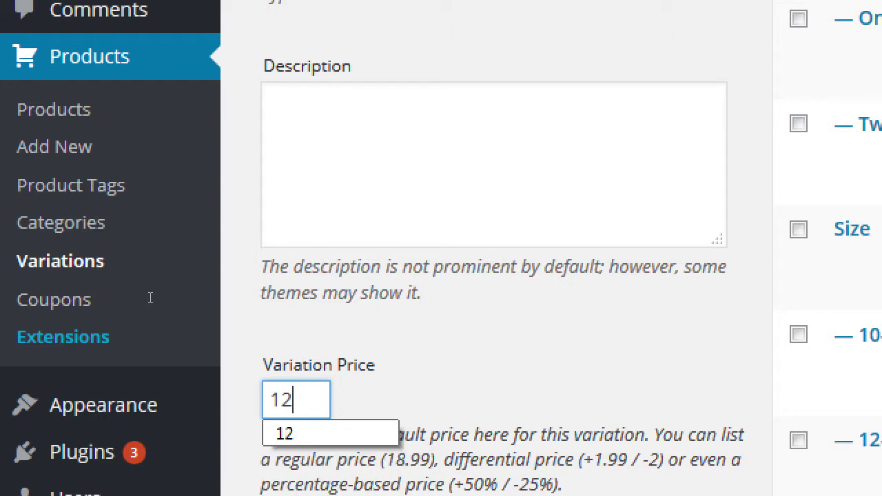
{"action": "key", "text": "Escape"}
{"action": "scroll", "coordinate": [160, 385], "scroll_direction": "down", "scroll_amount": 2}
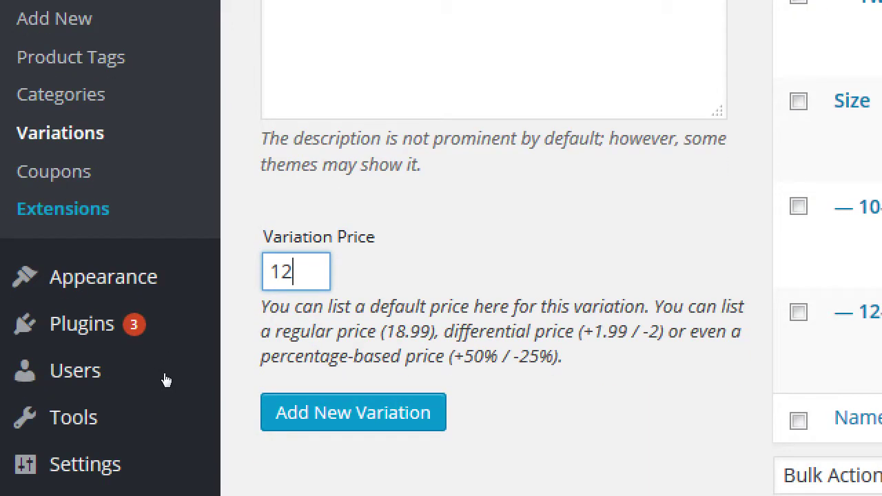
{"action": "key", "text": "Tab"}
{"action": "key", "text": "Return"}
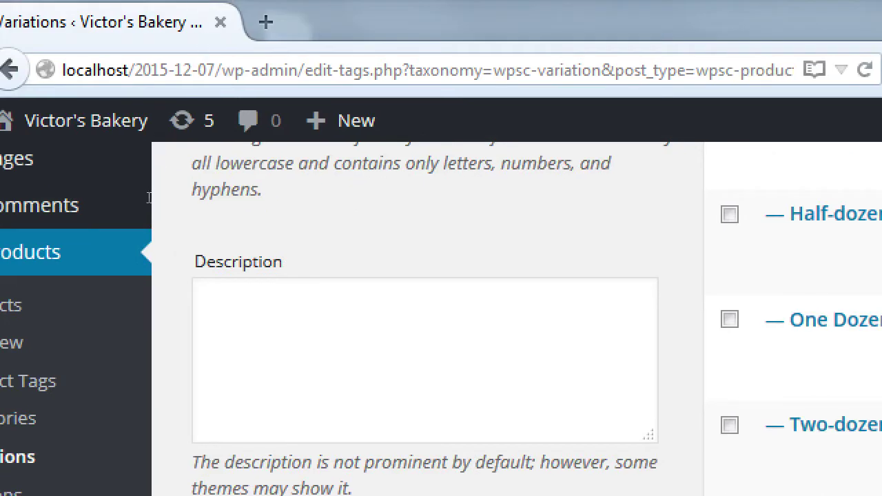
Name the next new variation under the Layers parent 3-layer.
{"action": "scroll", "coordinate": [149, 198], "scroll_direction": "up", "scroll_amount": 5}
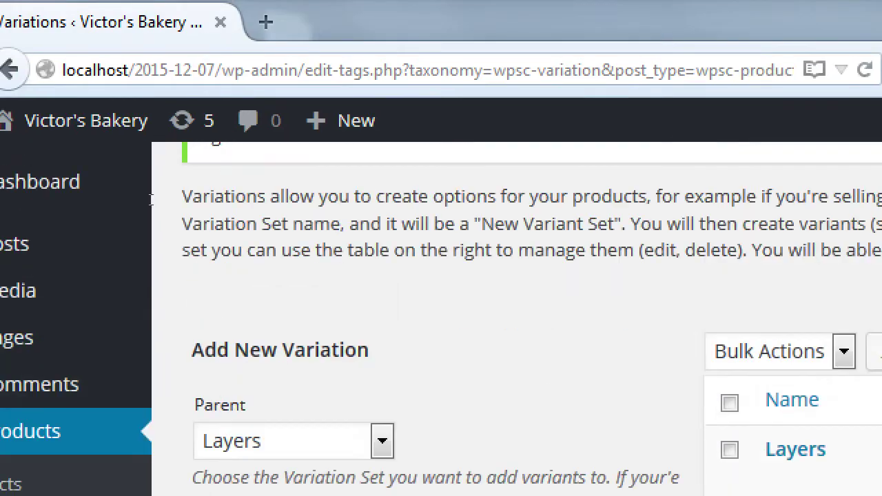
{"action": "scroll", "coordinate": [164, 207], "scroll_direction": "down", "scroll_amount": 6}
{"action": "scroll", "coordinate": [172, 196], "scroll_direction": "up", "scroll_amount": 4}
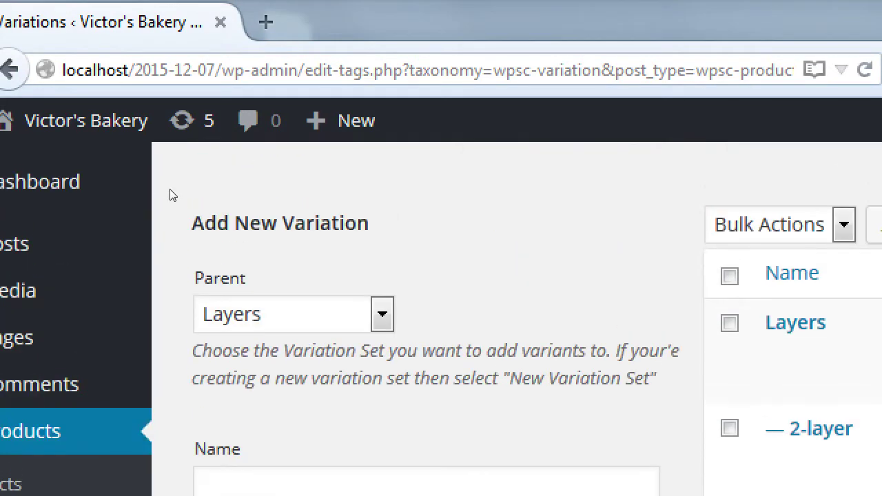
{"action": "key", "text": "Tab"}
{"action": "type", "text": "3"}
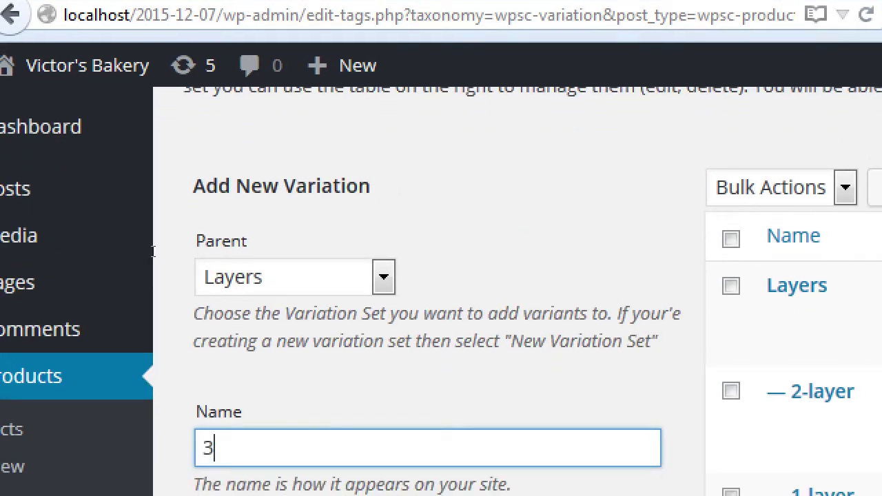
{"action": "type", "text": "-al"}
{"action": "key", "text": "BackSpace"}
{"action": "key", "text": "BackSpace"}
{"action": "type", "text": "layer"}
{"action": "scroll", "coordinate": [173, 241], "scroll_direction": "down", "scroll_amount": 3}
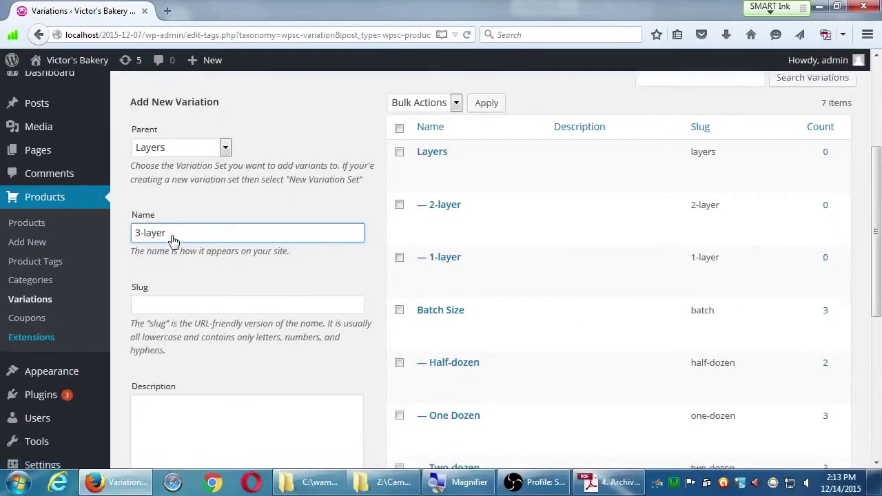
Set the 3-layer variation's price to 14 and add it to the Layers set.
{"action": "scroll", "coordinate": [172, 235], "scroll_direction": "down", "scroll_amount": 6}
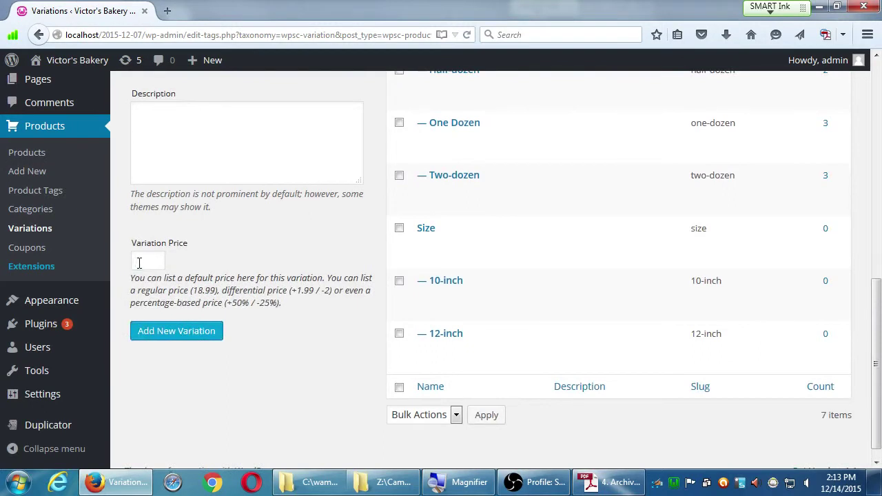
{"action": "left_click", "coordinate": [137, 262]}
{"action": "type", "text": "14"}
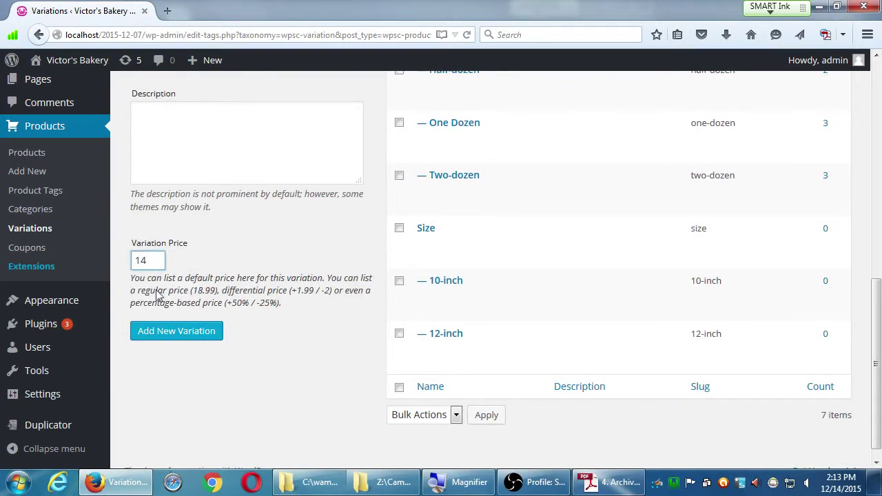
{"action": "left_click", "coordinate": [160, 333]}
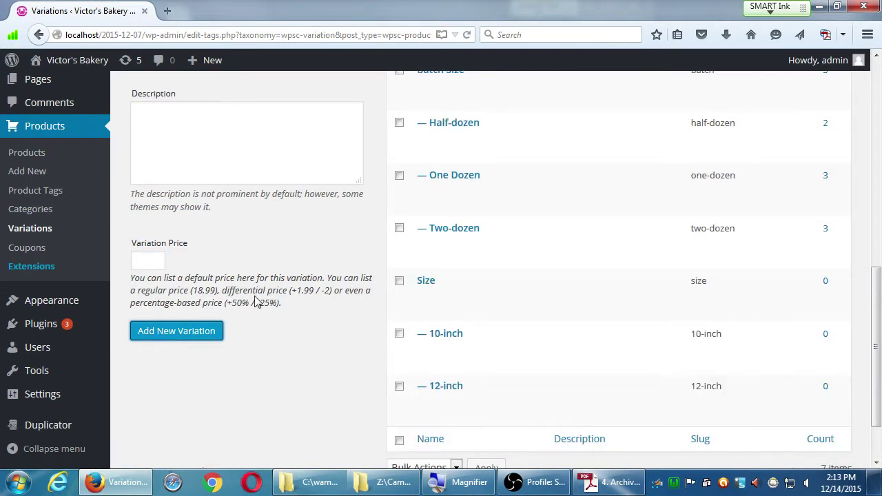
Open a blank form for adding a new product to the store.
{"action": "scroll", "coordinate": [331, 295], "scroll_direction": "up", "scroll_amount": 2}
{"action": "scroll", "coordinate": [331, 288], "scroll_direction": "up", "scroll_amount": 5}
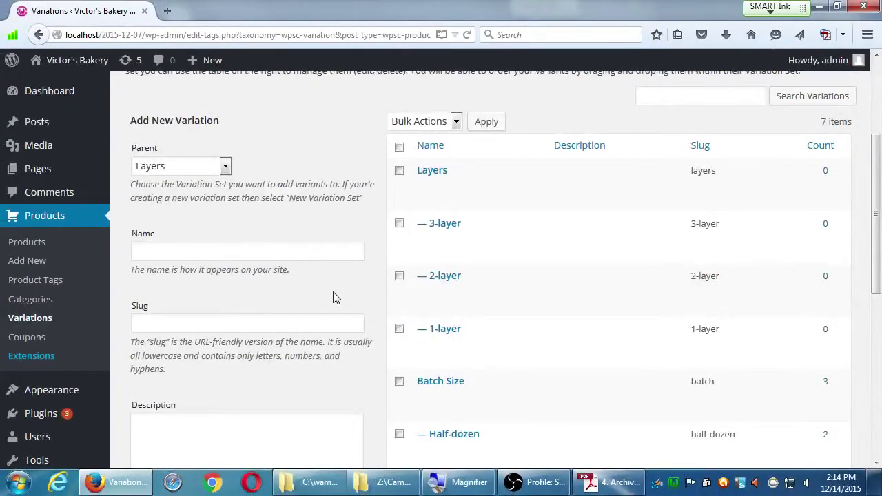
{"action": "scroll", "coordinate": [335, 297], "scroll_direction": "down", "scroll_amount": 9}
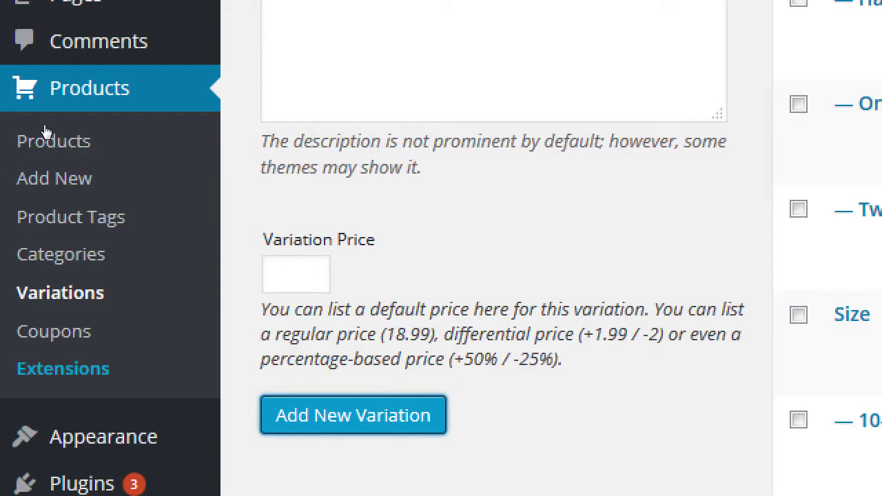
{"action": "left_click", "coordinate": [33, 176]}
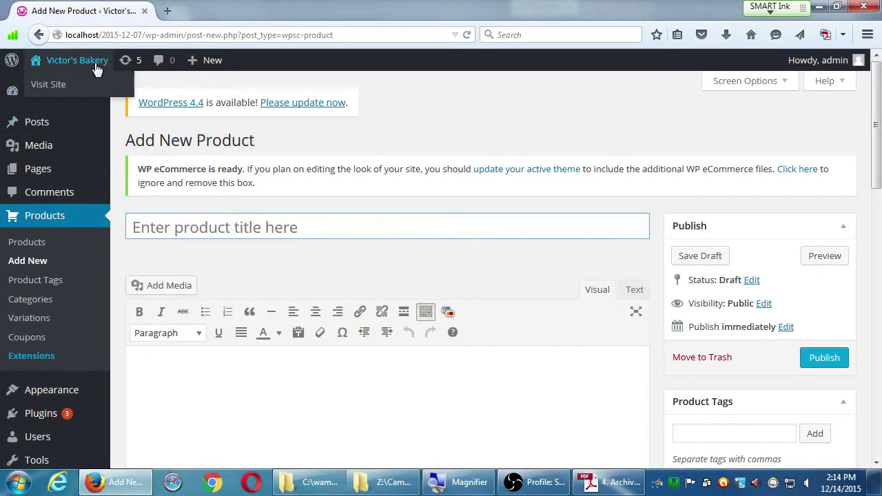
Browse the existing products on the live site's Cakes page in a separate tab, and return to the new product form.
{"action": "middle_click", "coordinate": [71, 62]}
{"action": "left_click", "coordinate": [191, 12]}
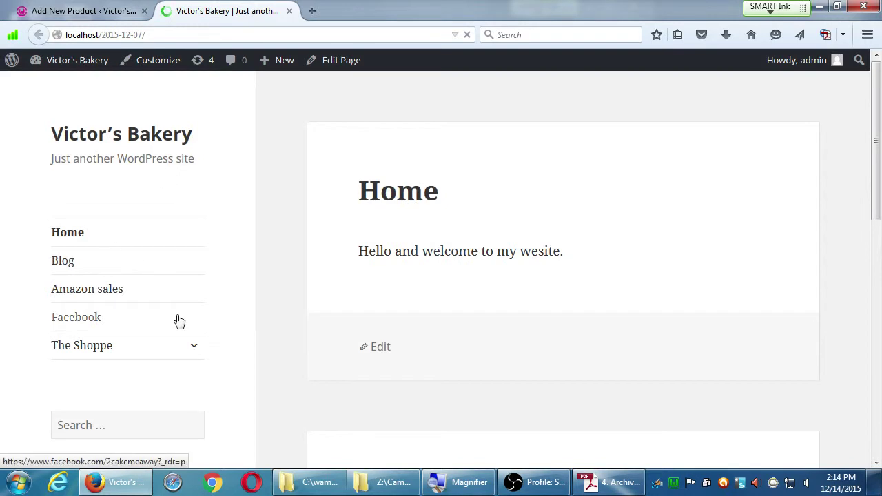
{"action": "left_click", "coordinate": [197, 348]}
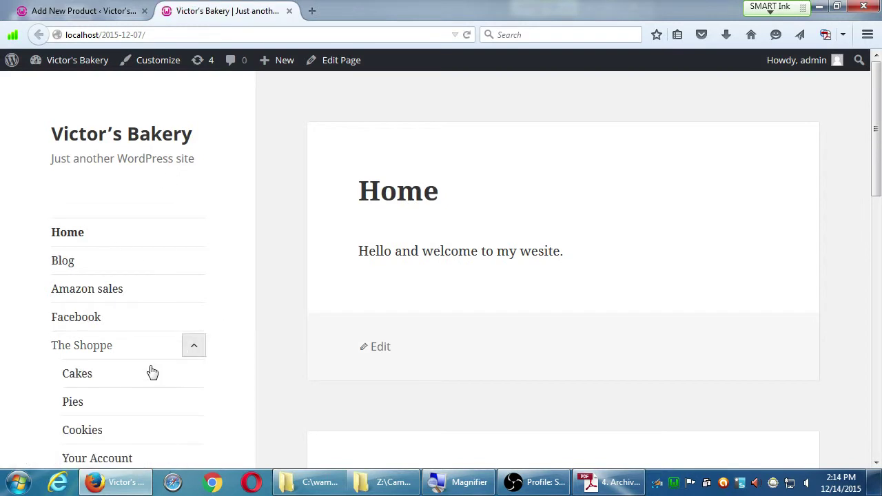
{"action": "left_click", "coordinate": [90, 375]}
{"action": "scroll", "coordinate": [414, 324], "scroll_direction": "down", "scroll_amount": 10}
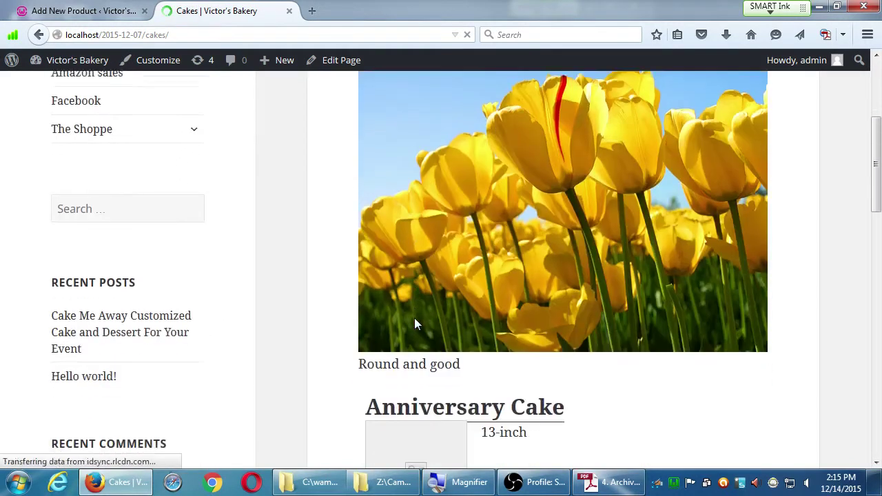
{"action": "scroll", "coordinate": [413, 317], "scroll_direction": "down", "scroll_amount": 3}
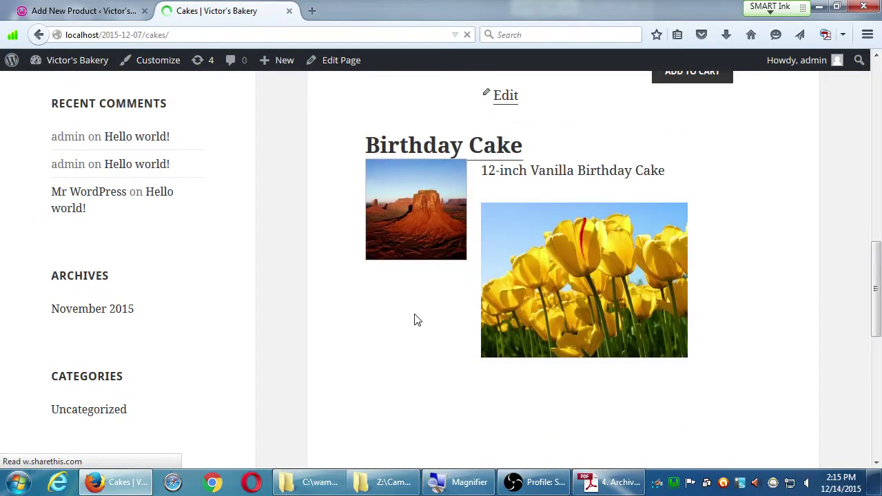
{"action": "key", "text": "ctrl+Tab"}
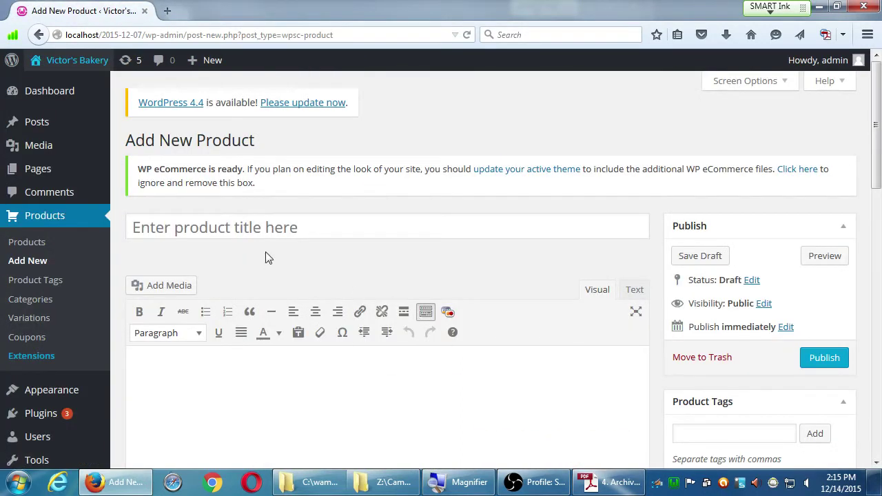
Title the new product Congratulations Cake.
{"action": "left_click", "coordinate": [269, 230]}
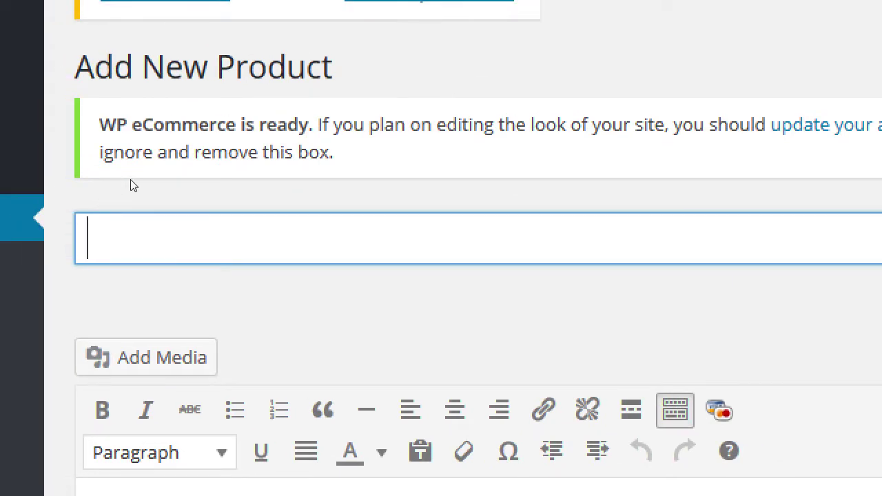
{"action": "type", "text": "Conh"}
{"action": "key", "text": "BackSpace"}
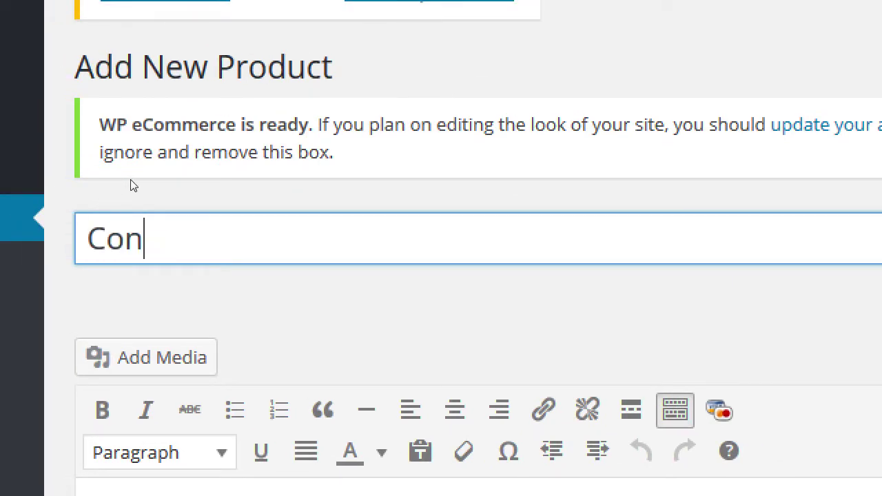
{"action": "type", "text": "gratulations Cak"}
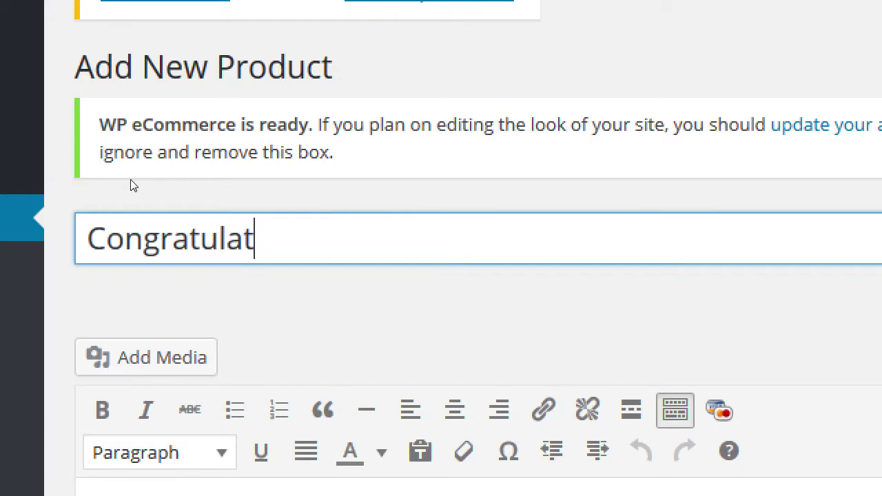
{"action": "type", "text": "e"}
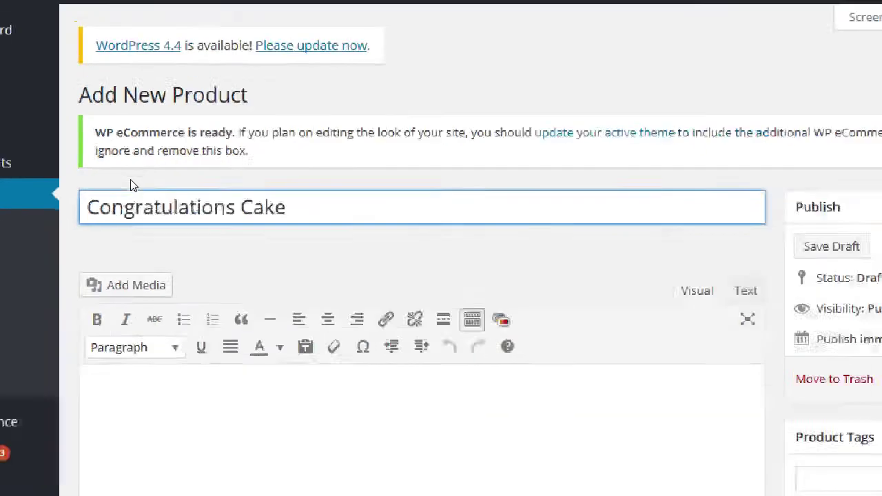
Assign the Congratulations Cake to the Product Category and Cakes categories.
{"action": "scroll", "coordinate": [680, 223], "scroll_direction": "down", "scroll_amount": 3}
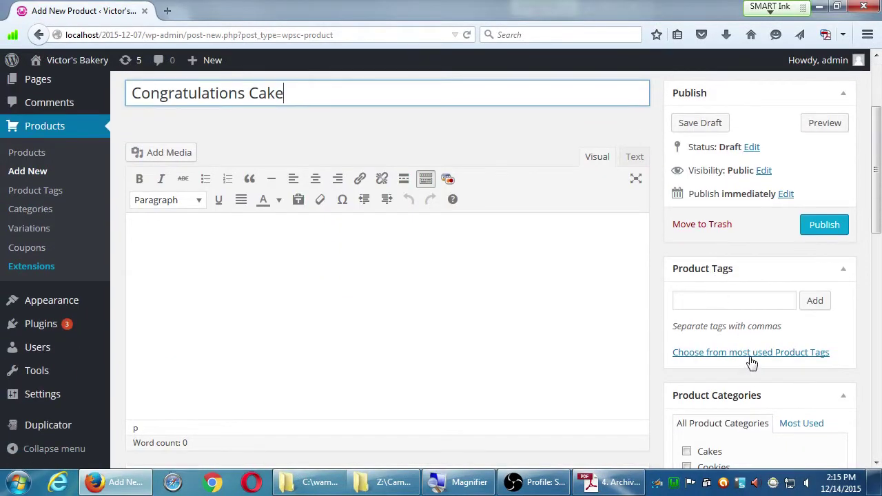
{"action": "scroll", "coordinate": [751, 361], "scroll_direction": "down", "scroll_amount": 3}
{"action": "left_click", "coordinate": [698, 357]}
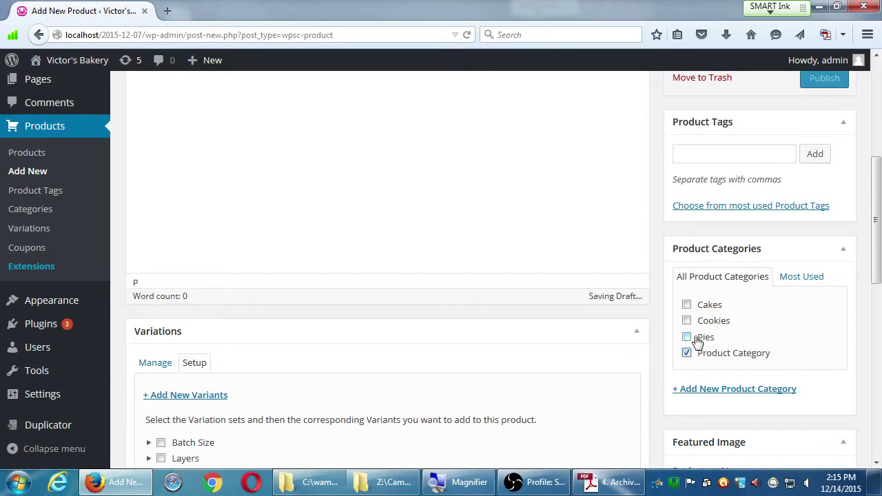
{"action": "left_click", "coordinate": [701, 306]}
{"action": "scroll", "coordinate": [611, 299], "scroll_direction": "up", "scroll_amount": 2}
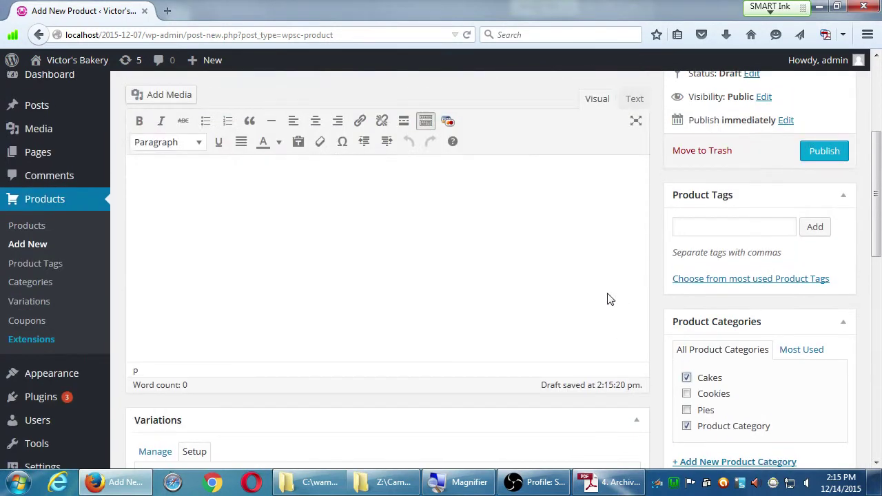
Enter the placeholder text "dffgdf" as the Congratulations Cake's description.
{"action": "left_click", "coordinate": [321, 182]}
{"action": "type", "text": "dffgdf"}
{"action": "scroll", "coordinate": [709, 231], "scroll_direction": "up", "scroll_amount": 4}
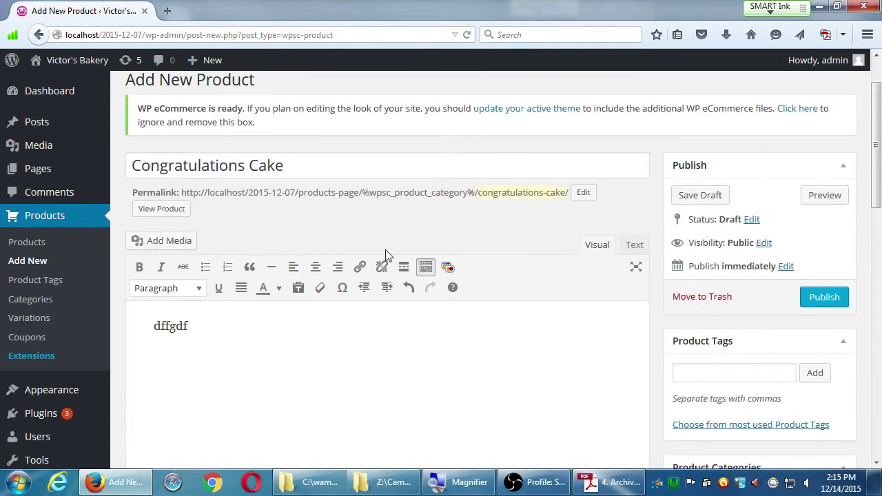
Select the Layers and Size variation sets with all their variants for the Congratulations Cake and generate the variations.
{"action": "scroll", "coordinate": [238, 311], "scroll_direction": "down", "scroll_amount": 8}
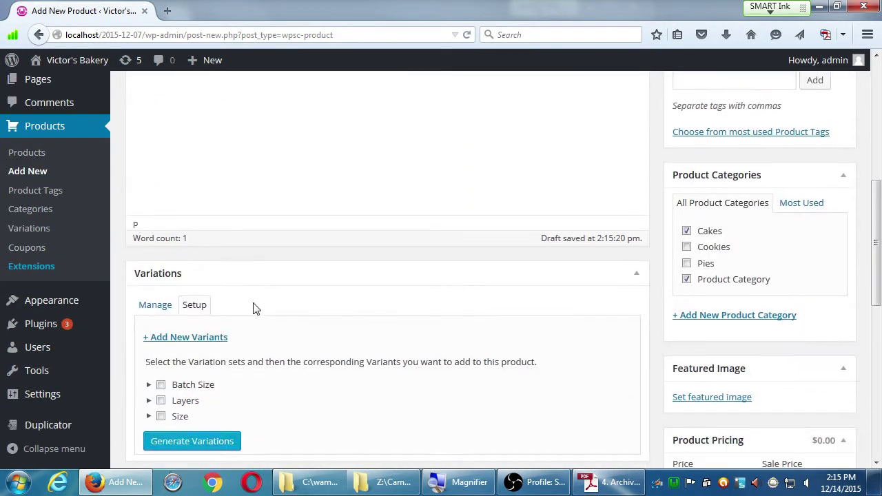
{"action": "scroll", "coordinate": [442, 315], "scroll_direction": "down", "scroll_amount": 2}
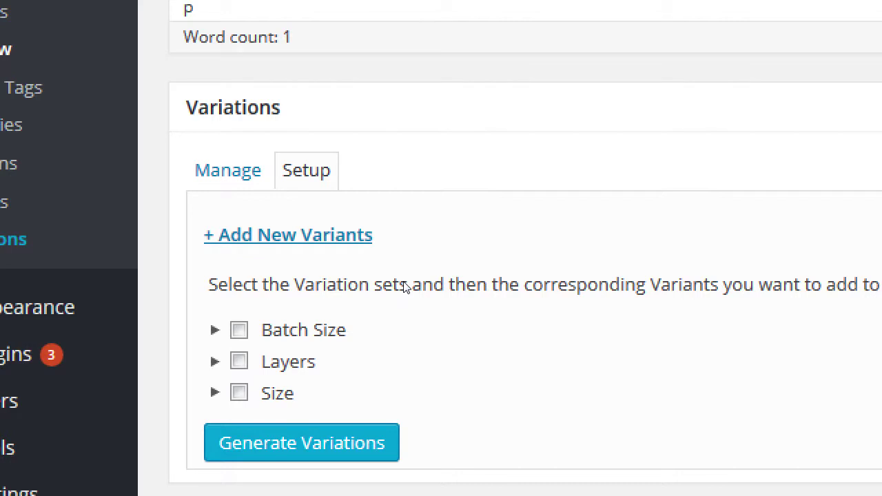
{"action": "key", "text": "Tab"}
{"action": "key", "text": "space"}
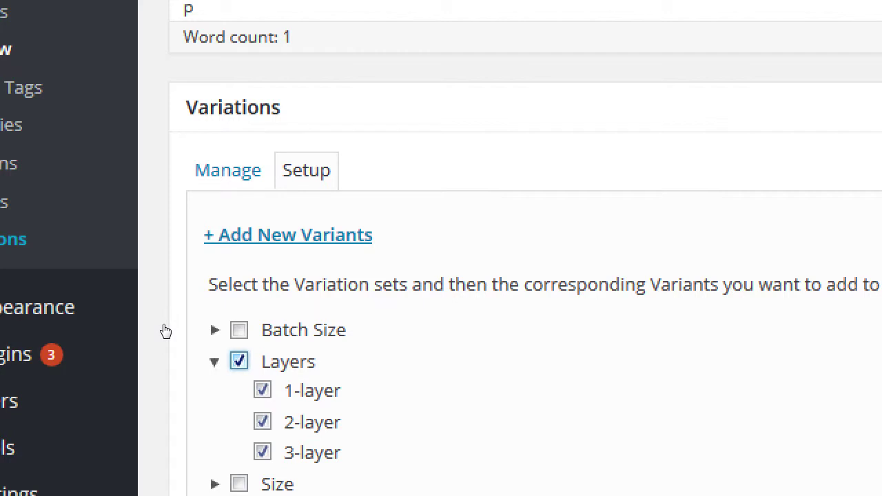
{"action": "scroll", "coordinate": [165, 331], "scroll_direction": "down", "scroll_amount": 2}
{"action": "key", "text": "Tab"}
{"action": "key", "text": "space"}
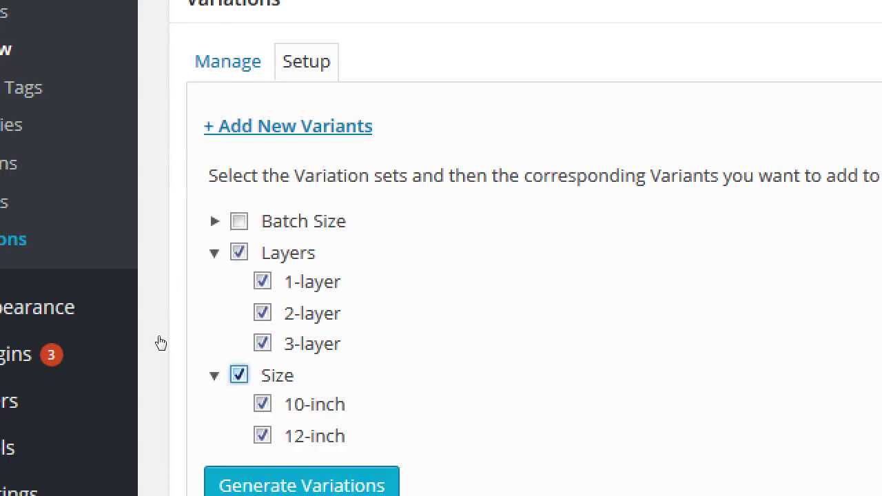
{"action": "scroll", "coordinate": [136, 352], "scroll_direction": "down", "scroll_amount": 2}
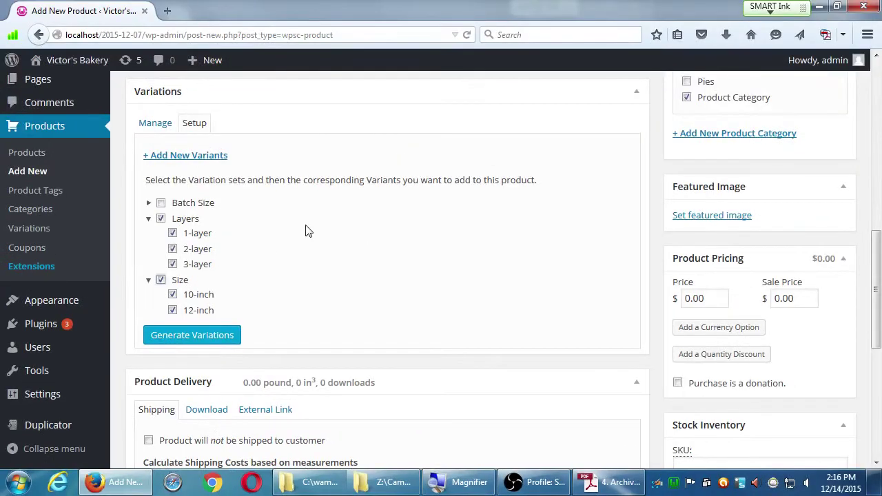
{"action": "left_click", "coordinate": [200, 335]}
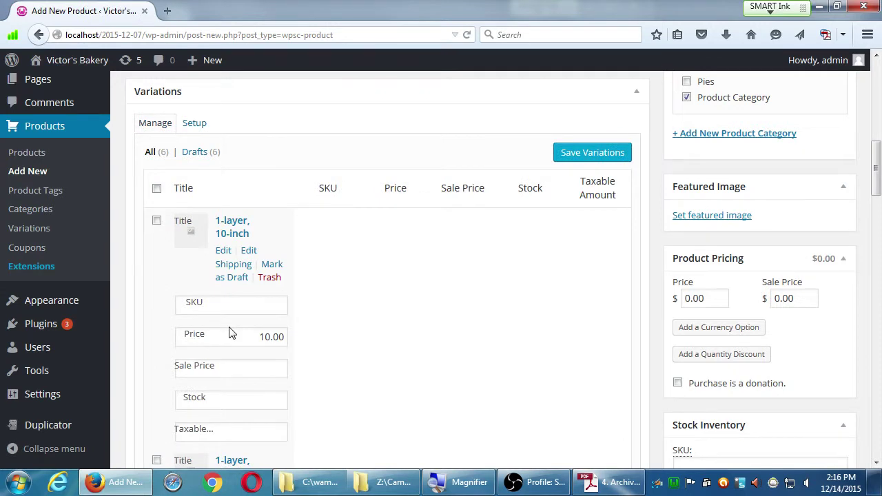
Review the prices of all the layer and size combinations generated for the Congratulations Cake.
{"action": "key", "text": "ctrl+minus"}
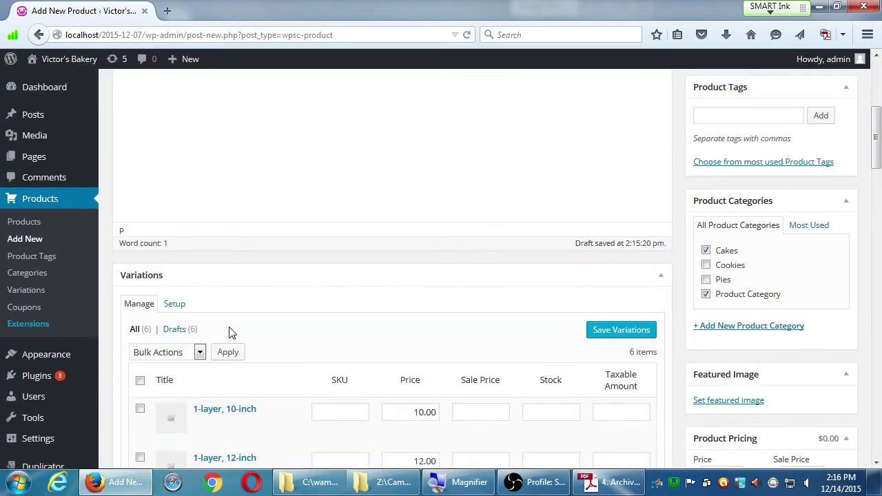
{"action": "scroll", "coordinate": [233, 330], "scroll_direction": "down", "scroll_amount": 3}
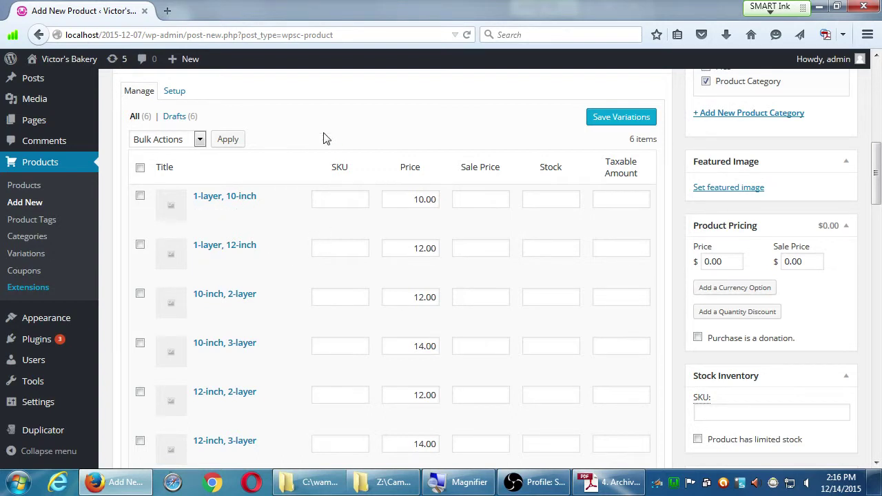
{"action": "scroll", "coordinate": [327, 138], "scroll_direction": "down", "scroll_amount": 5}
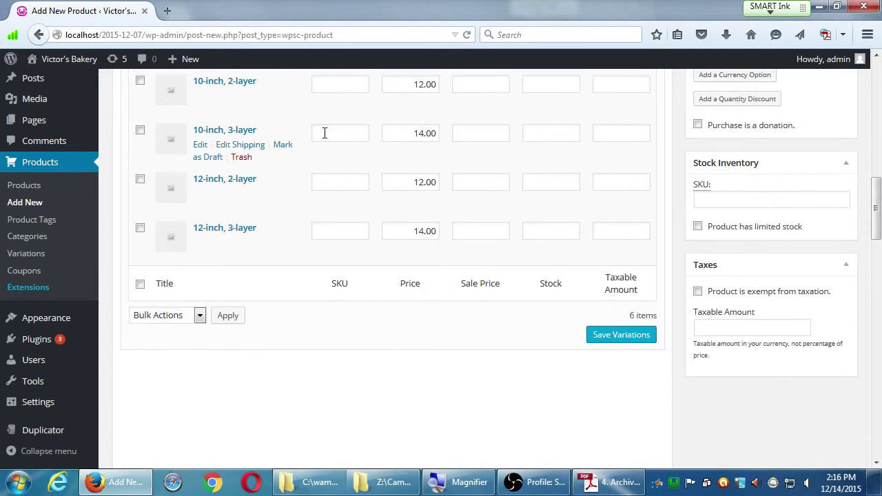
{"action": "scroll", "coordinate": [326, 134], "scroll_direction": "up", "scroll_amount": 3}
{"action": "scroll", "coordinate": [326, 132], "scroll_direction": "up", "scroll_amount": 1}
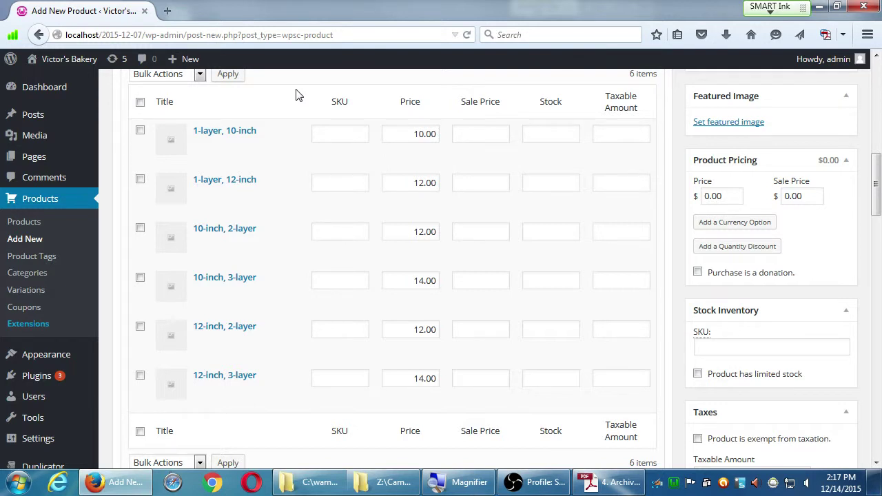
{"action": "scroll", "coordinate": [334, 92], "scroll_direction": "up", "scroll_amount": 1}
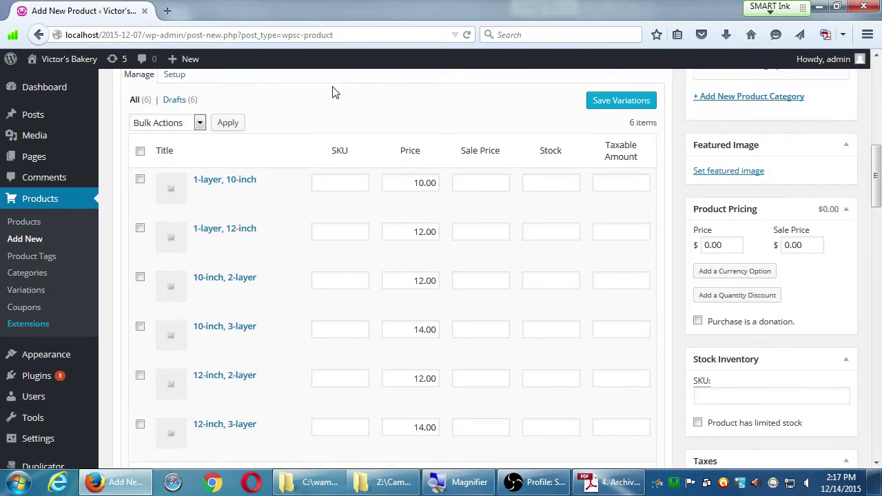
{"action": "scroll", "coordinate": [335, 93], "scroll_direction": "up", "scroll_amount": 1}
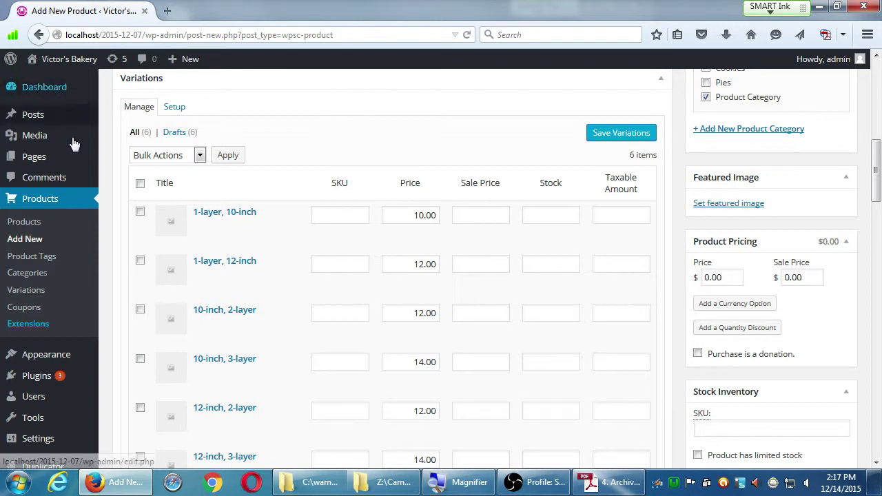
Select the 1-layer, 10-inch and 1-layer, 12-inch variations of the Congratulations Cake and open them for bulk editing.
{"action": "left_click", "coordinate": [140, 211]}
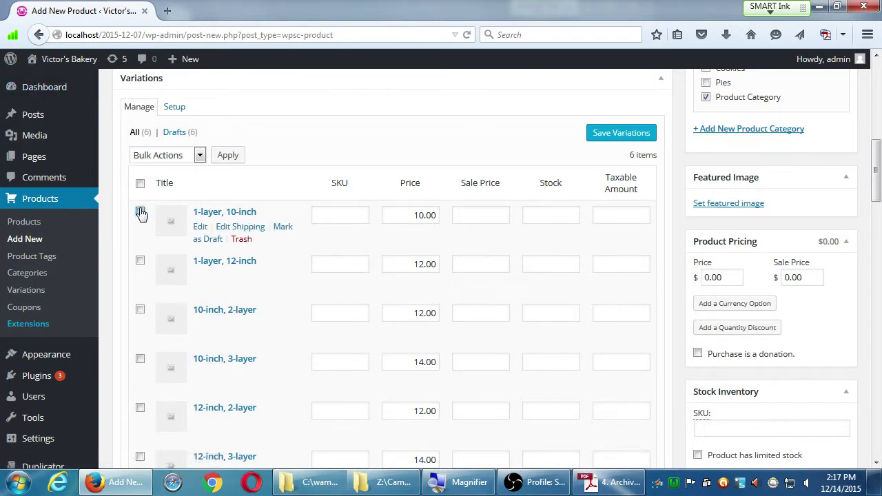
{"action": "left_click", "coordinate": [140, 260]}
{"action": "scroll", "coordinate": [133, 376], "scroll_direction": "down", "scroll_amount": 5}
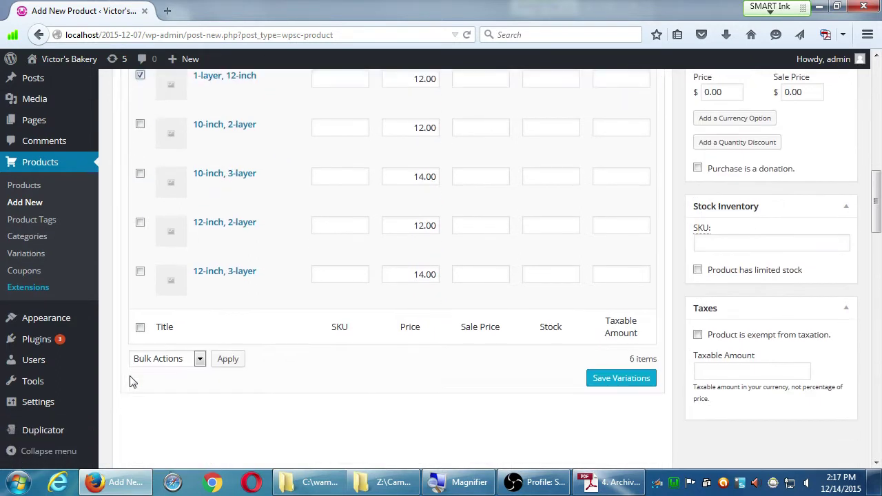
{"action": "left_click", "coordinate": [156, 359]}
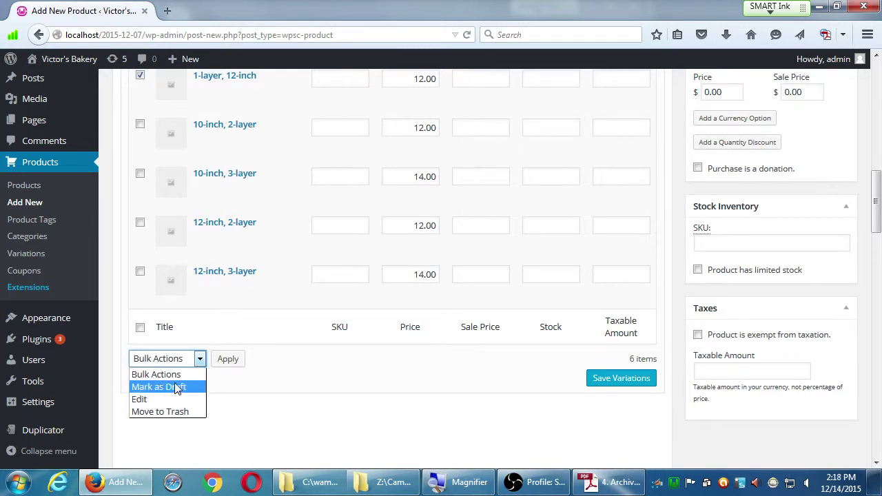
{"action": "left_click", "coordinate": [276, 412]}
{"action": "scroll", "coordinate": [255, 181], "scroll_direction": "up", "scroll_amount": 3}
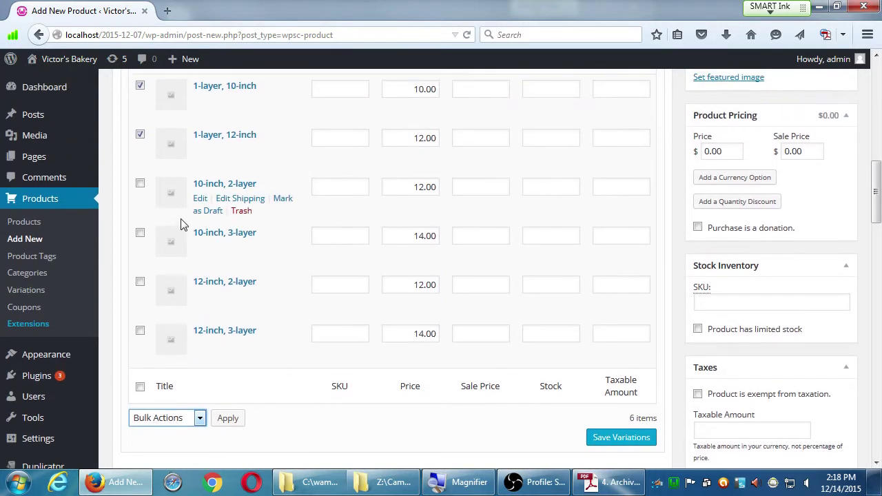
{"action": "scroll", "coordinate": [169, 340], "scroll_direction": "down", "scroll_amount": 4}
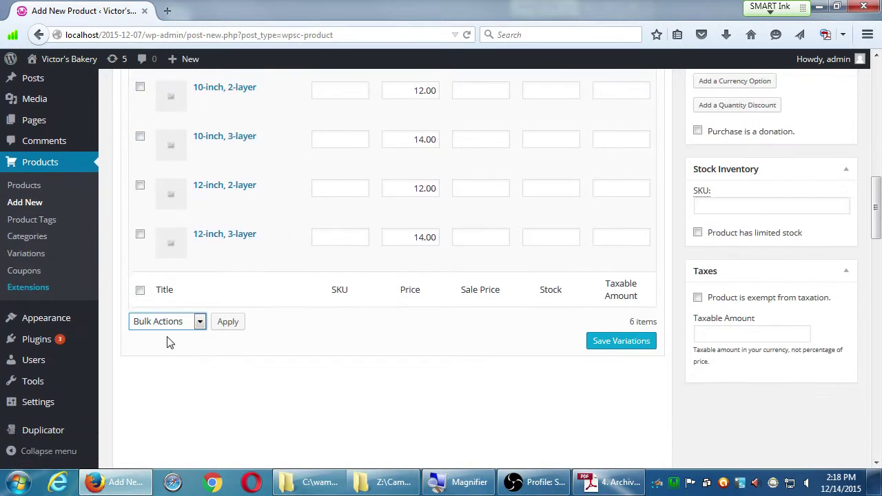
{"action": "left_click", "coordinate": [175, 310]}
{"action": "left_click", "coordinate": [166, 348]}
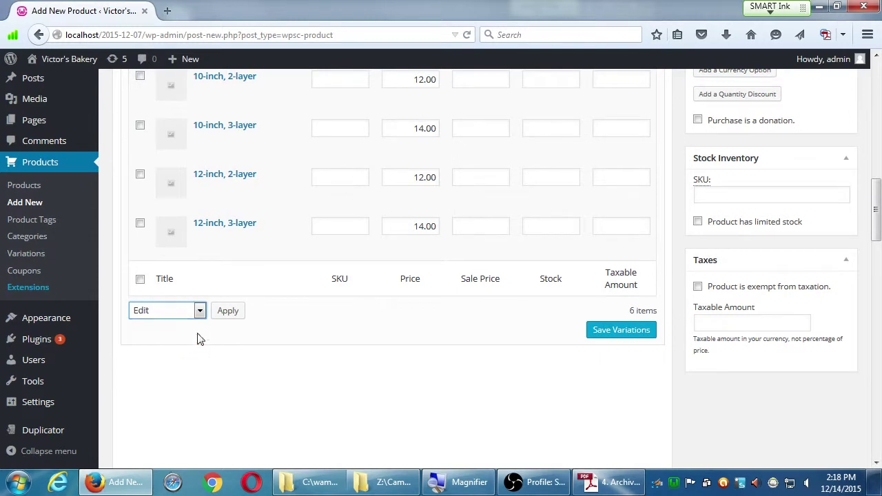
{"action": "left_click", "coordinate": [231, 311]}
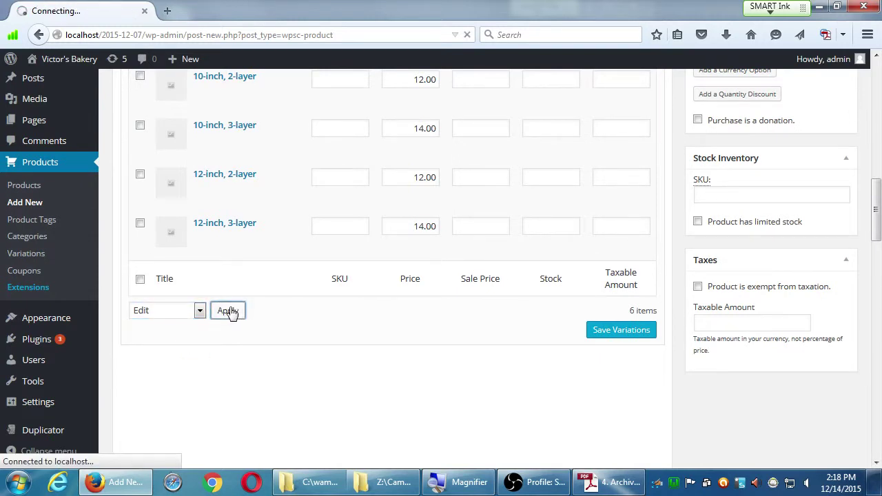
Set the price of both selected 1-layer variations to 99 in the bulk editor and save the variations.
{"action": "scroll", "coordinate": [231, 311], "scroll_direction": "up", "scroll_amount": 3}
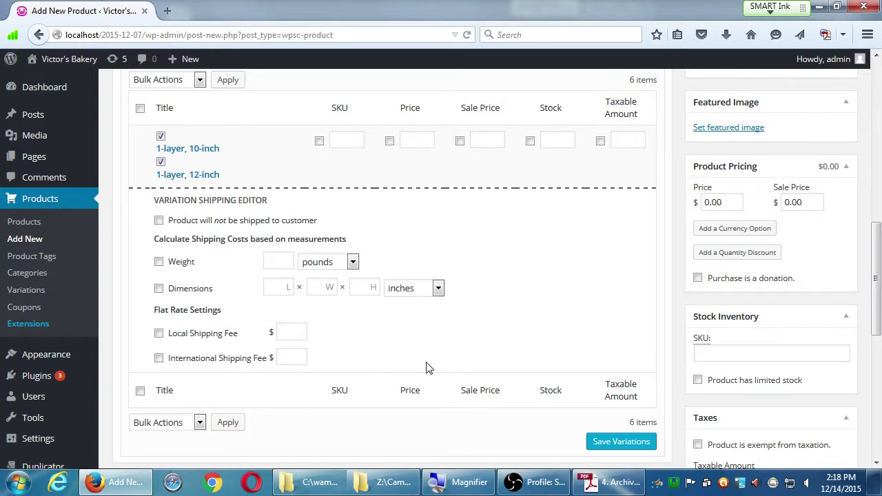
{"action": "left_click", "coordinate": [423, 140]}
{"action": "type", "text": "99"}
{"action": "left_click", "coordinate": [618, 441]}
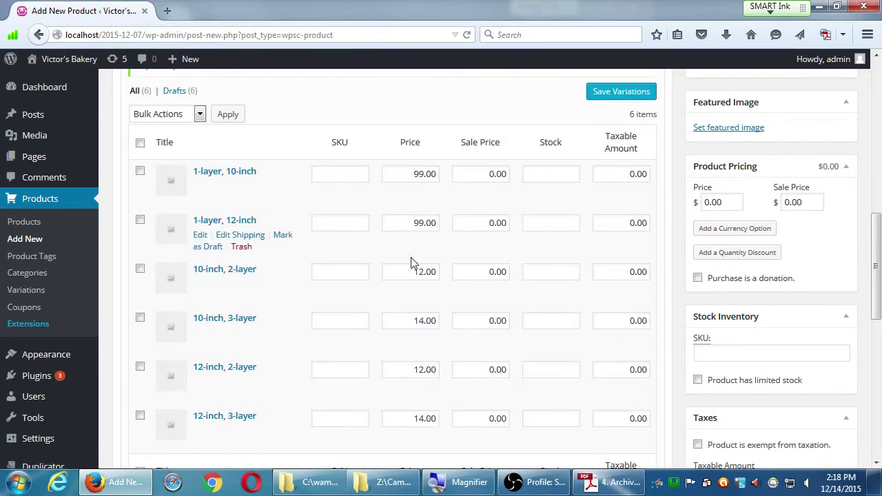
Set the prices of the 1-layer, 10-inch and 1-layer, 12-inch variations to 10 each and save the variations.
{"action": "scroll", "coordinate": [352, 210], "scroll_direction": "down", "scroll_amount": 1}
{"action": "scroll", "coordinate": [355, 205], "scroll_direction": "down", "scroll_amount": 4}
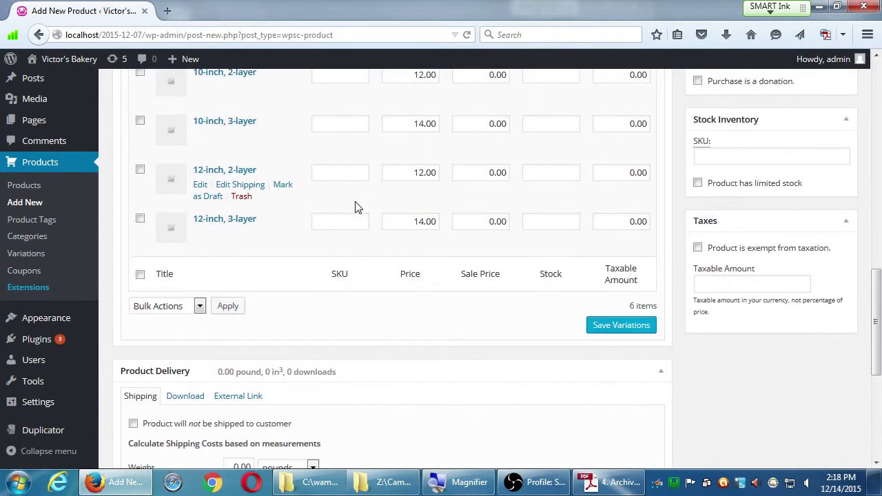
{"action": "scroll", "coordinate": [363, 205], "scroll_direction": "down", "scroll_amount": 2}
{"action": "scroll", "coordinate": [365, 204], "scroll_direction": "up", "scroll_amount": 9}
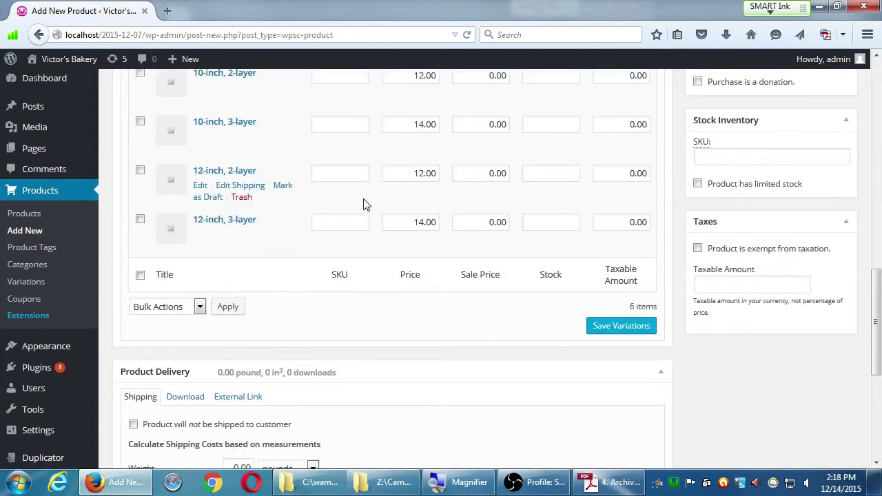
{"action": "scroll", "coordinate": [365, 205], "scroll_direction": "down", "scroll_amount": 3}
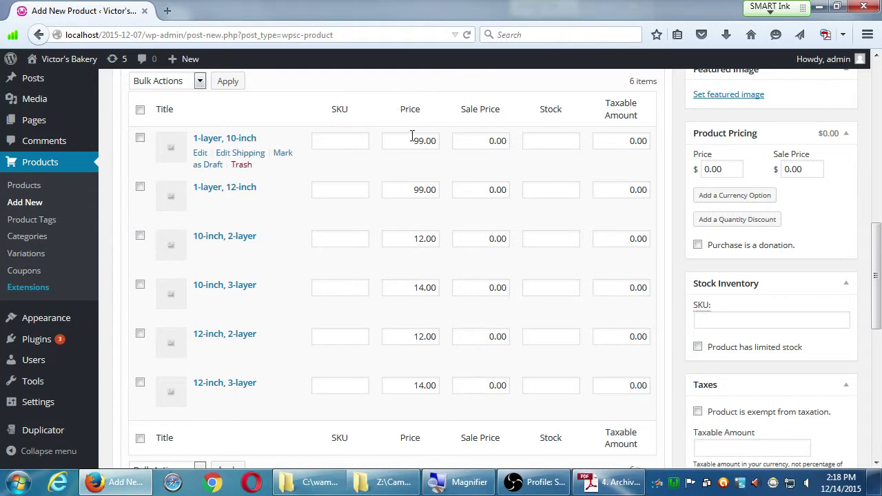
{"action": "left_click_drag", "start_coordinate": [411, 141], "coordinate": [450, 147]}
{"action": "type", "text": "10"}
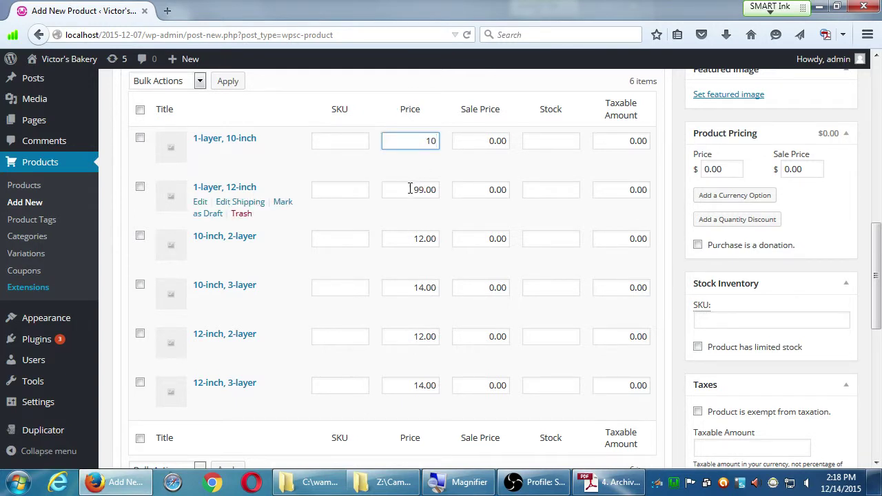
{"action": "left_click_drag", "start_coordinate": [411, 190], "coordinate": [451, 186]}
{"action": "type", "text": "10"}
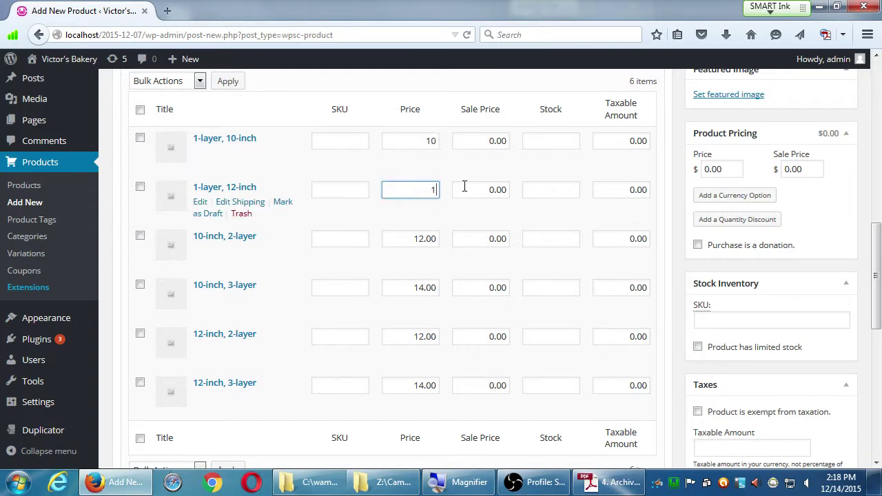
{"action": "left_click", "coordinate": [140, 138]}
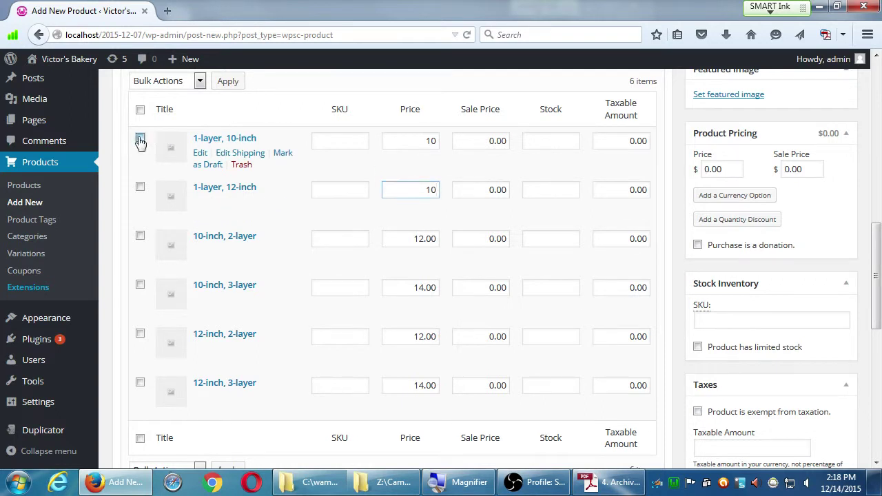
{"action": "left_click", "coordinate": [140, 187]}
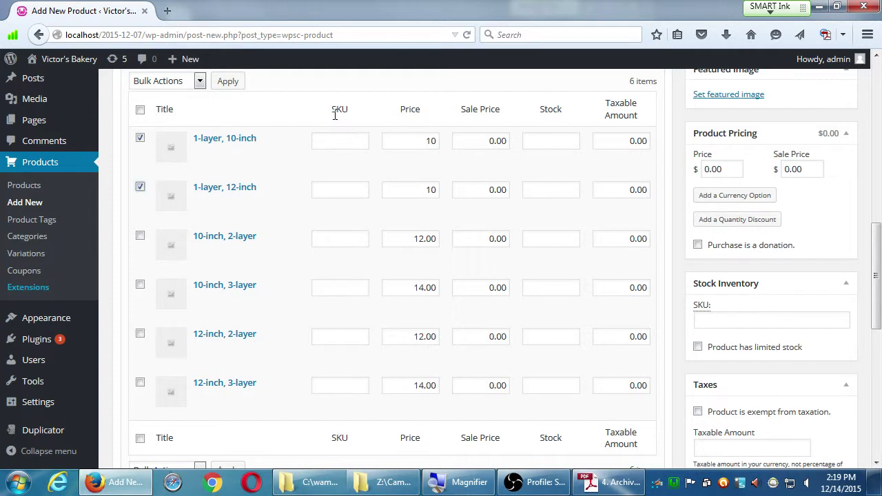
{"action": "scroll", "coordinate": [472, 155], "scroll_direction": "up", "scroll_amount": 1}
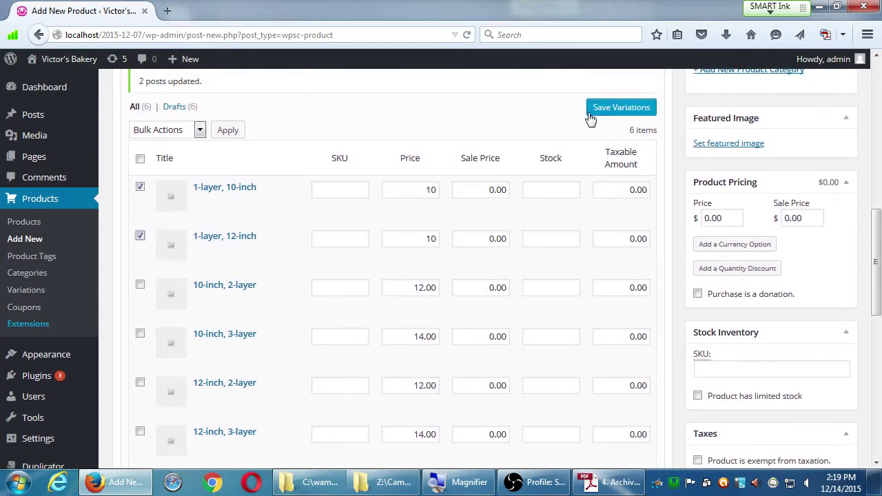
{"action": "left_click", "coordinate": [590, 114]}
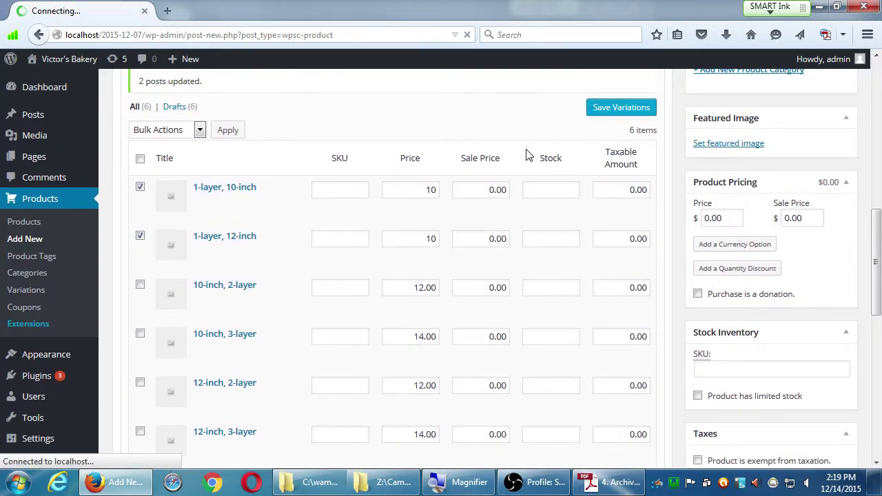
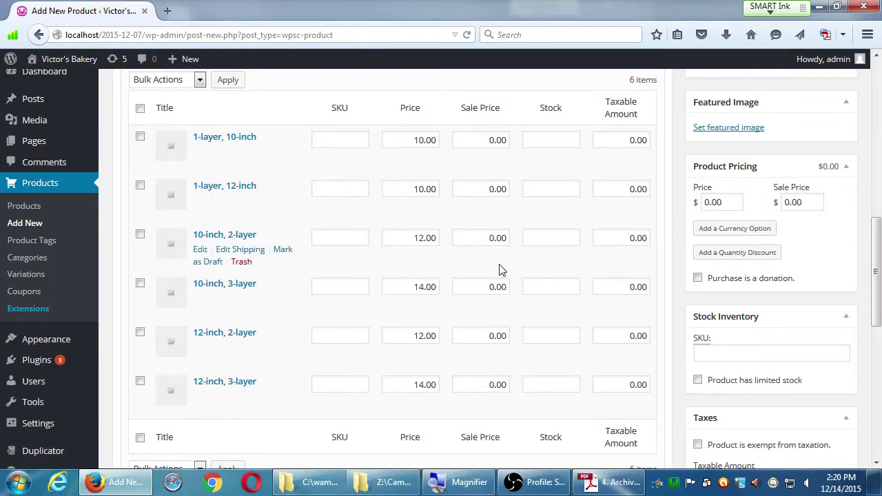
Save the Congratulations Cake's variations once more and publish the product.
{"action": "scroll", "coordinate": [516, 339], "scroll_direction": "down", "scroll_amount": 3}
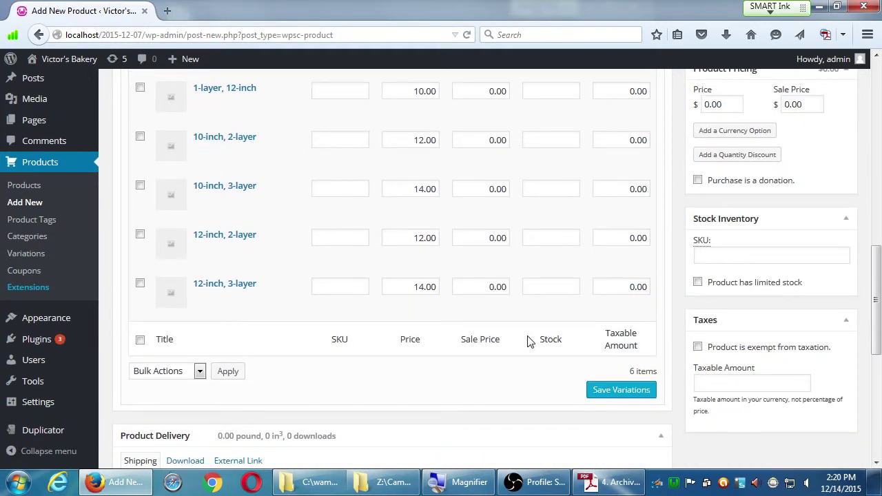
{"action": "scroll", "coordinate": [531, 338], "scroll_direction": "up", "scroll_amount": 8}
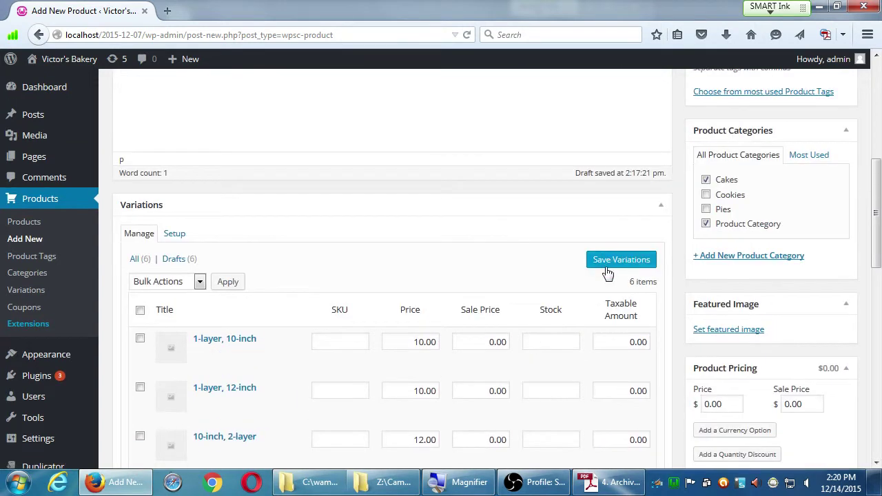
{"action": "left_click", "coordinate": [607, 266]}
{"action": "scroll", "coordinate": [293, 276], "scroll_direction": "up", "scroll_amount": 2}
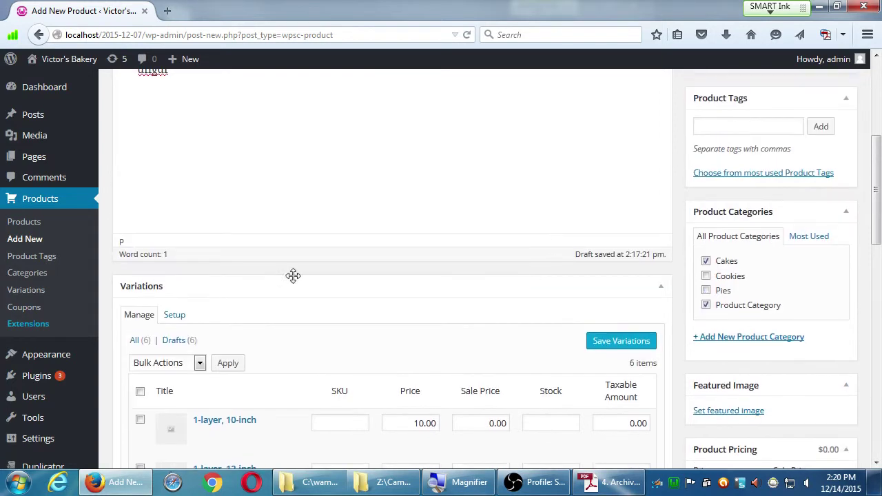
{"action": "left_click", "coordinate": [27, 290]}
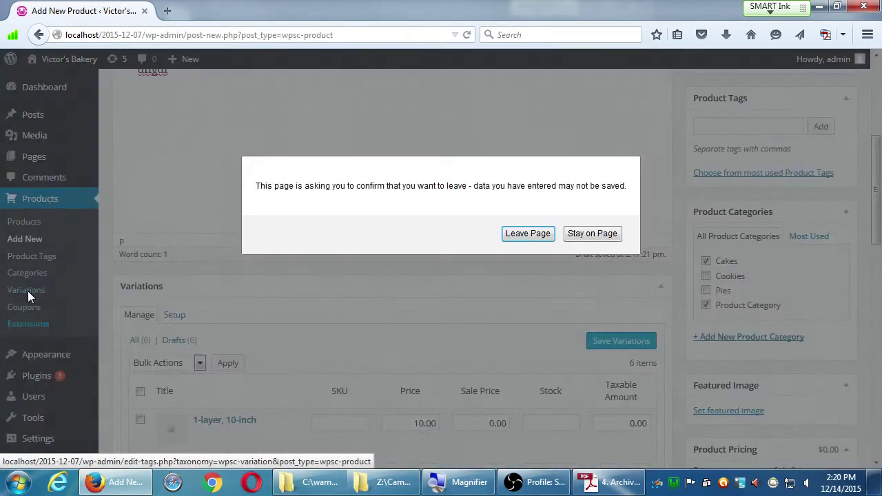
{"action": "left_click", "coordinate": [606, 234]}
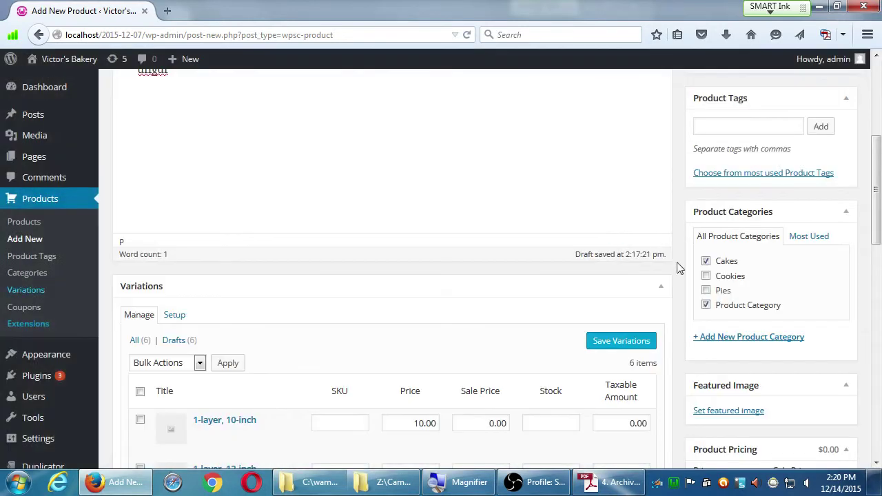
{"action": "scroll", "coordinate": [696, 266], "scroll_direction": "up", "scroll_amount": 5}
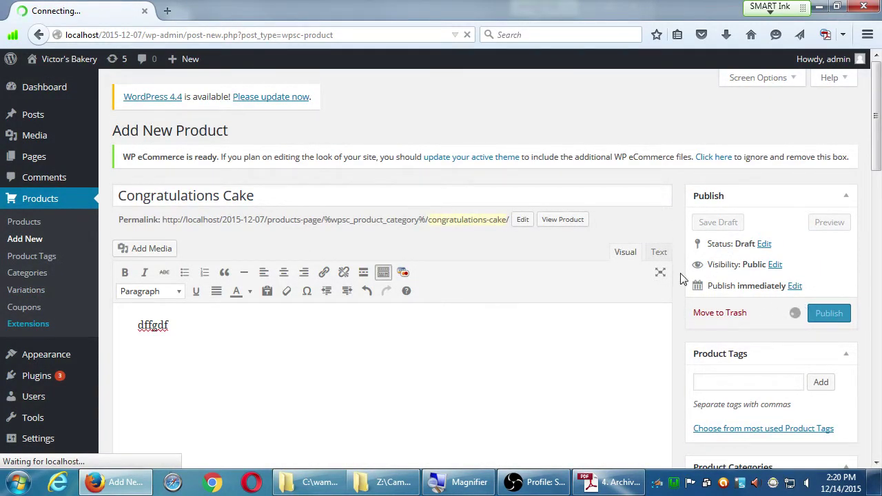
Move the 2-layer variant above 1-layer within the store's Layers variation set, and return 1-layer to first place.
{"action": "left_click", "coordinate": [42, 295]}
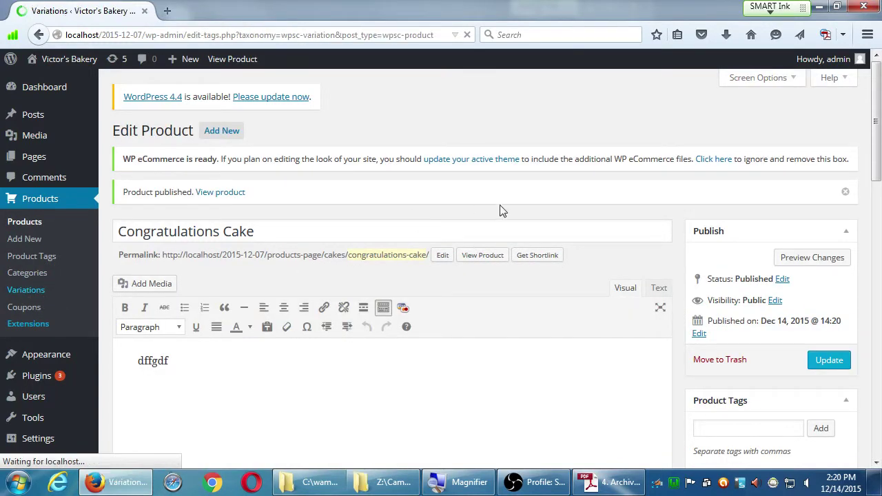
{"action": "left_click_drag", "start_coordinate": [590, 355], "coordinate": [601, 338]}
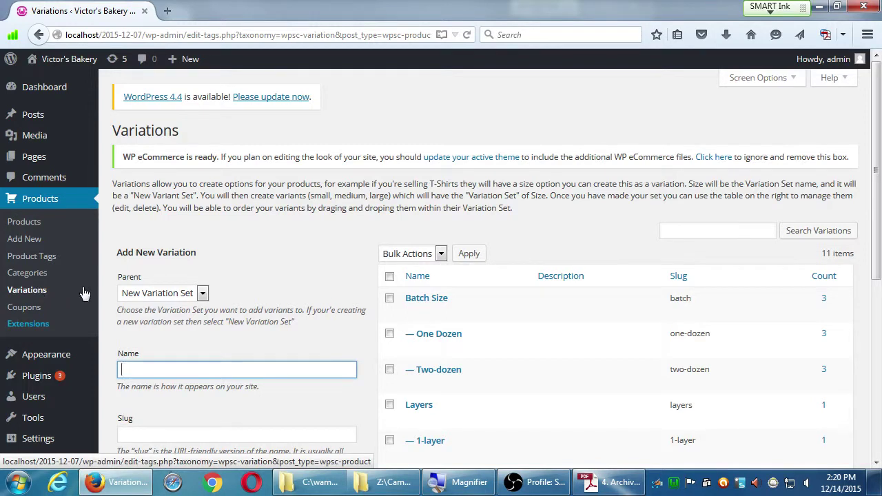
{"action": "scroll", "coordinate": [608, 369], "scroll_direction": "down", "scroll_amount": 3}
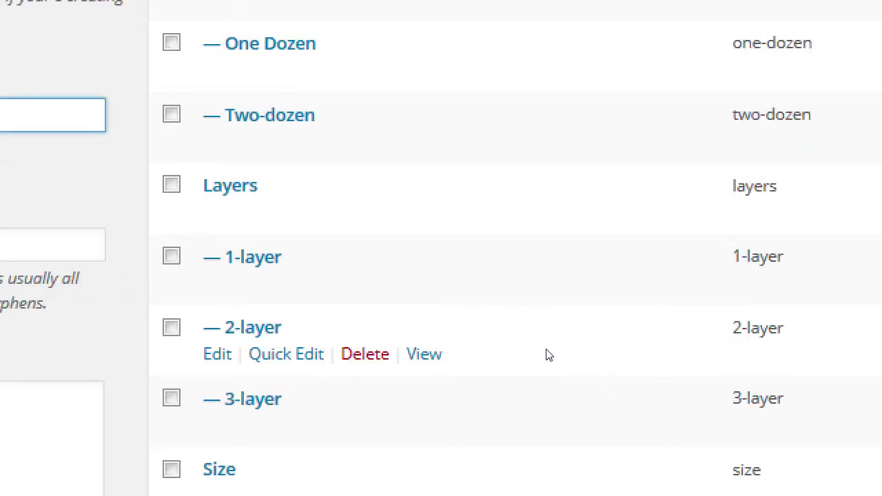
{"action": "left_click_drag", "start_coordinate": [551, 358], "coordinate": [551, 311]}
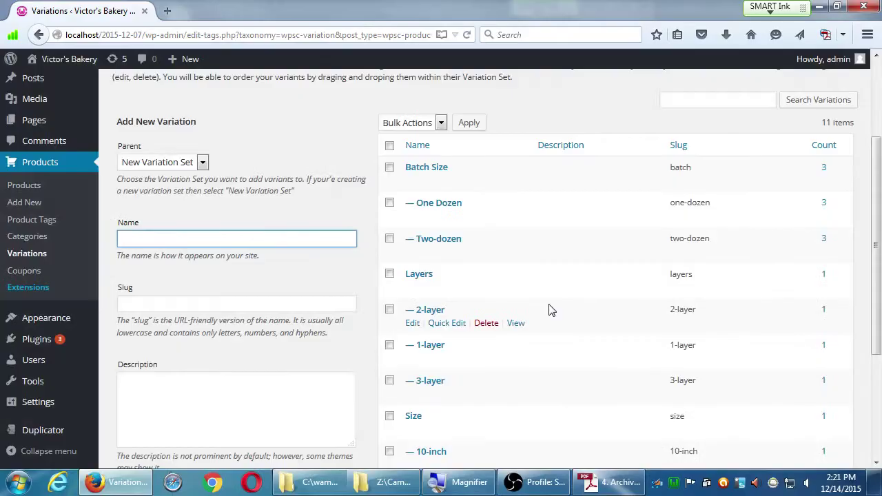
{"action": "left_click_drag", "start_coordinate": [578, 359], "coordinate": [569, 310]}
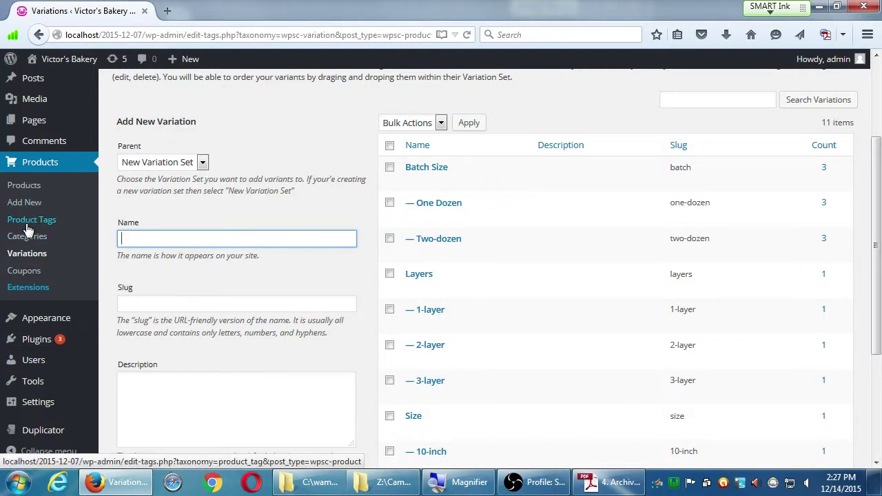
Open the Congratulations Cake from the product list for editing and go to its variations.
{"action": "left_click", "coordinate": [31, 185]}
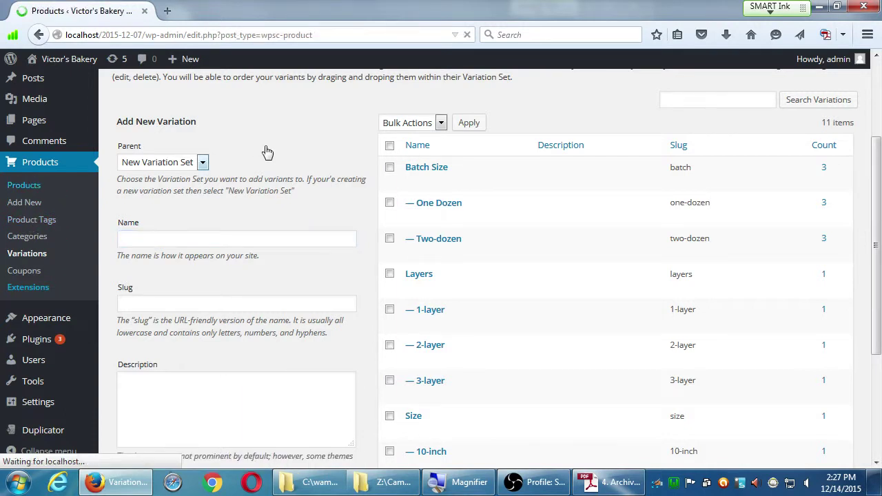
{"action": "scroll", "coordinate": [268, 351], "scroll_direction": "down", "scroll_amount": 3}
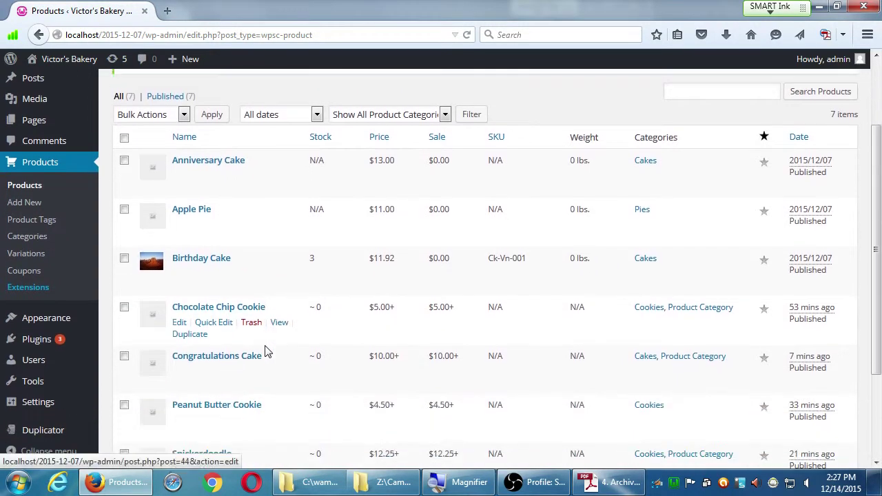
{"action": "scroll", "coordinate": [309, 395], "scroll_direction": "down", "scroll_amount": 2}
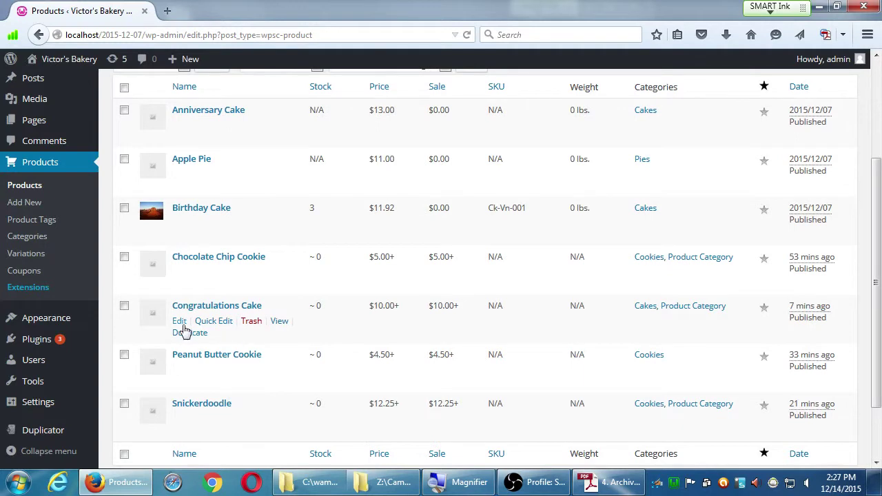
{"action": "left_click", "coordinate": [183, 330]}
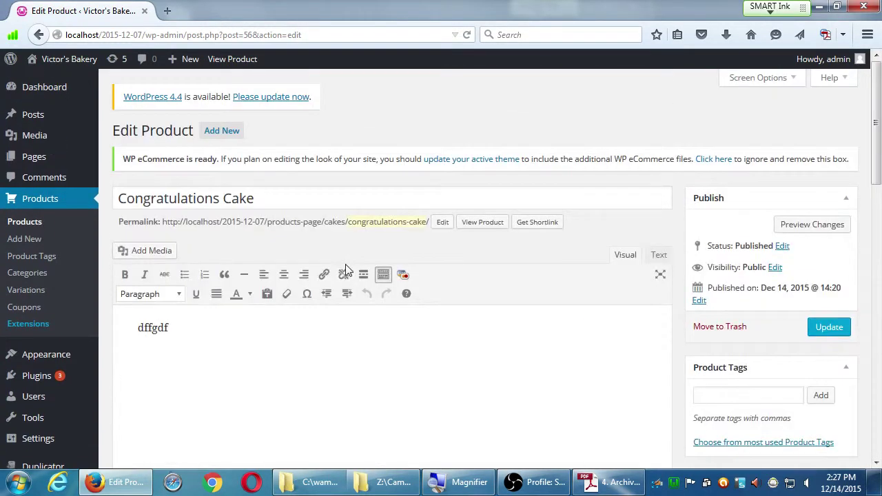
{"action": "scroll", "coordinate": [346, 271], "scroll_direction": "down", "scroll_amount": 8}
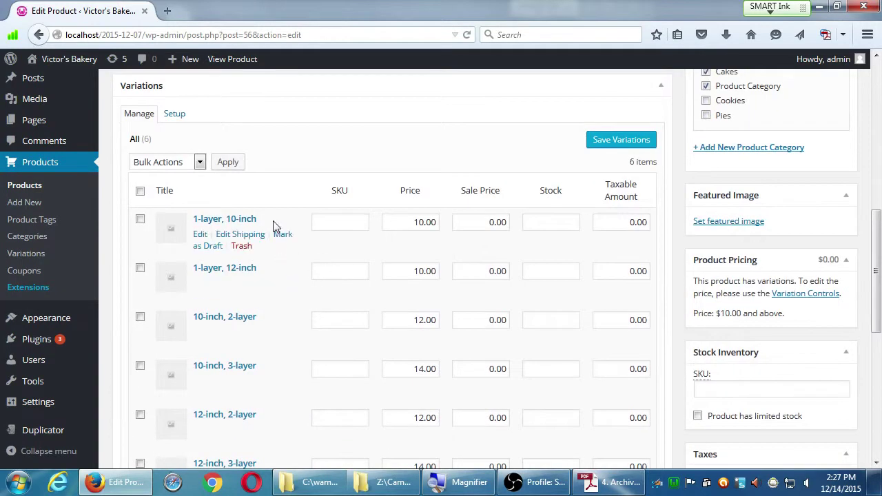
Open the 1-layer, 10-inch variation's edit page in a separate tab to view it, and close it again.
{"action": "scroll", "coordinate": [277, 224], "scroll_direction": "down", "scroll_amount": 2}
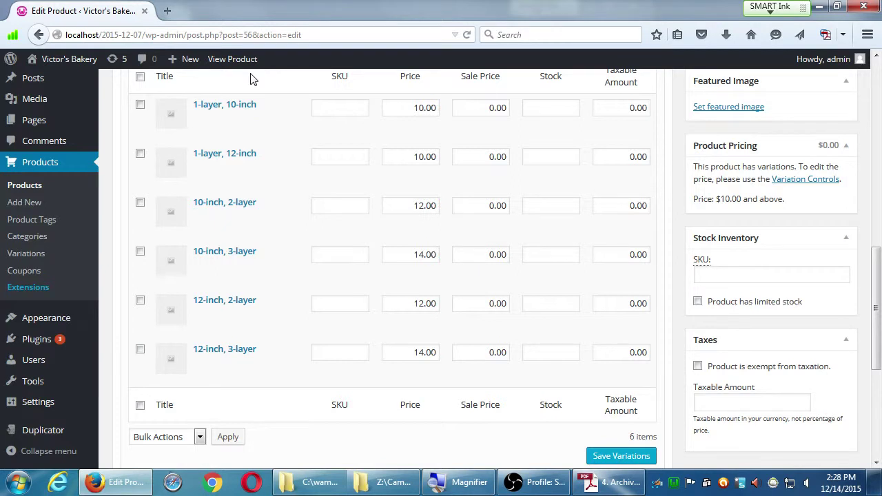
{"action": "mouse_move", "coordinate": [220, 112]}
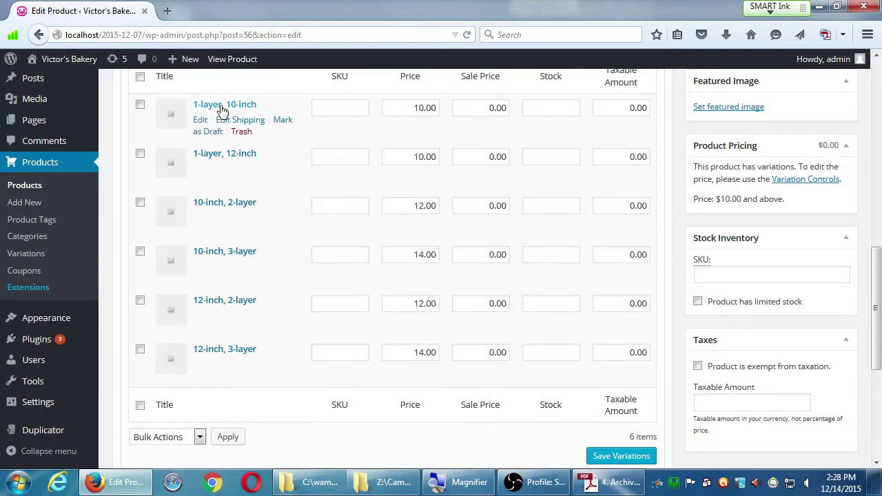
{"action": "middle_click", "coordinate": [200, 122]}
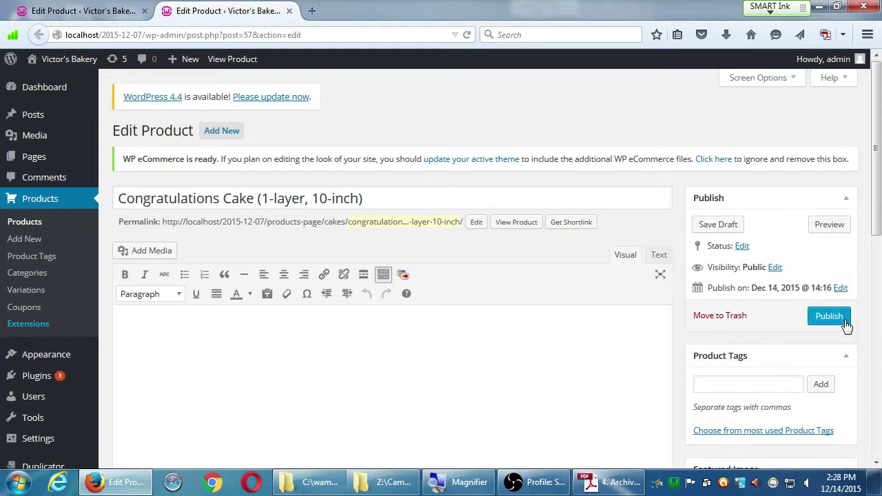
{"action": "left_click", "coordinate": [289, 11]}
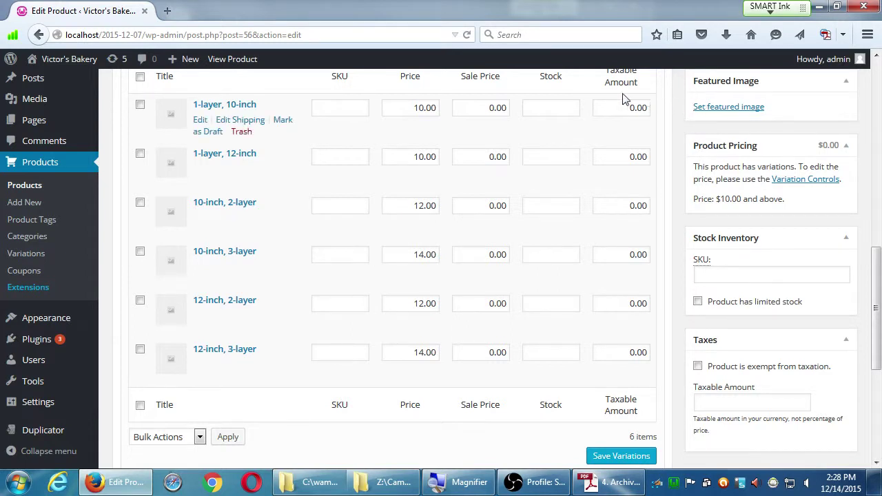
Set the 1-layer, 12-inch variation's price to 12.00, save the variations and update the Congratulations Cake.
{"action": "left_click", "coordinate": [426, 107]}
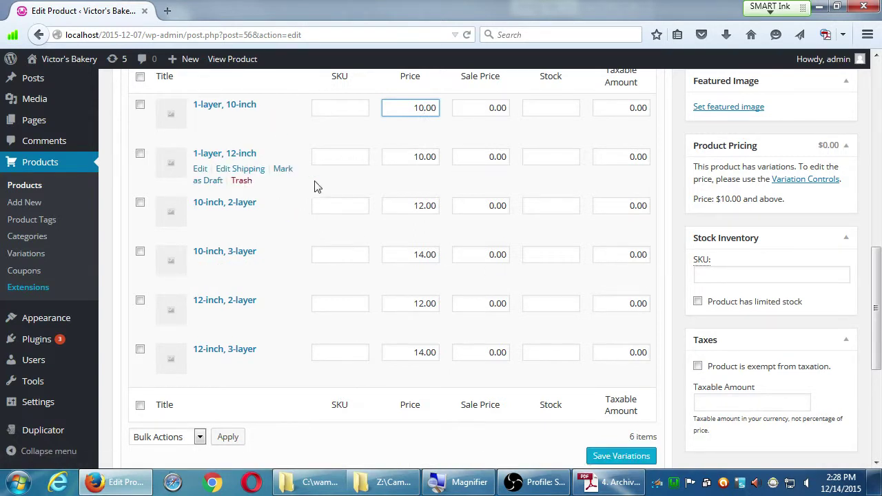
{"action": "left_click", "coordinate": [416, 158]}
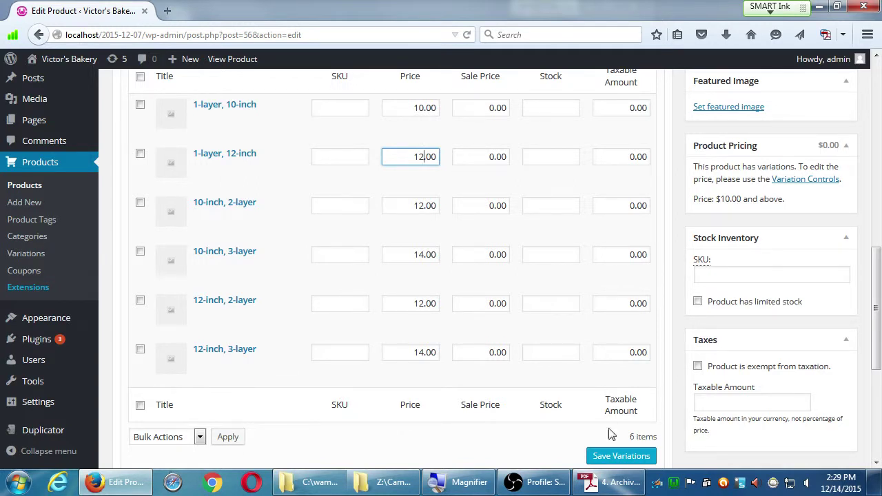
{"action": "left_click", "coordinate": [613, 459]}
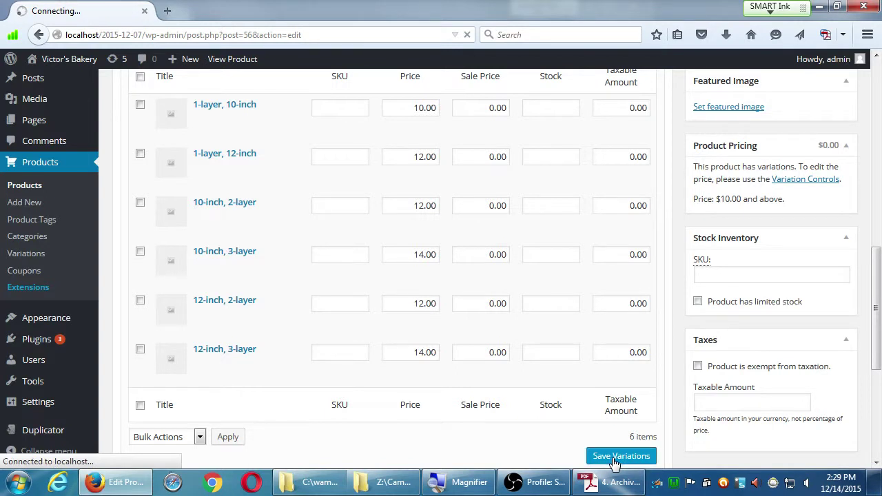
{"action": "scroll", "coordinate": [864, 362], "scroll_direction": "up", "scroll_amount": 2}
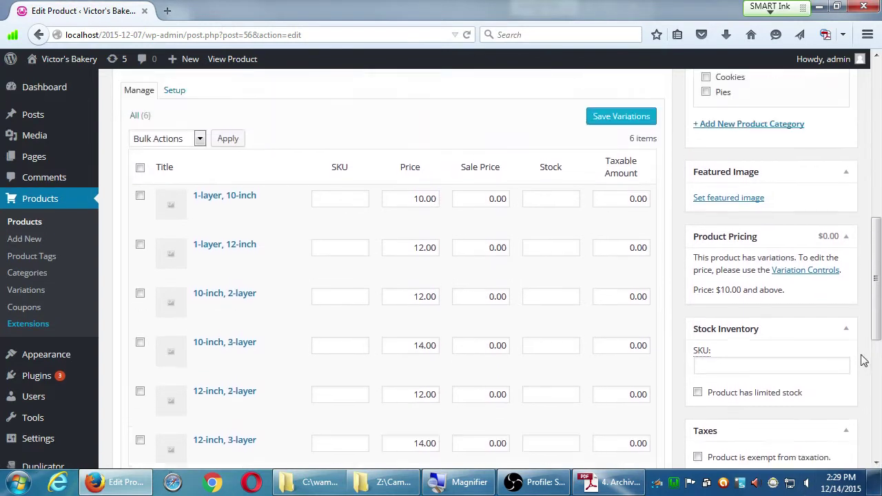
{"action": "scroll", "coordinate": [864, 361], "scroll_direction": "up", "scroll_amount": 5}
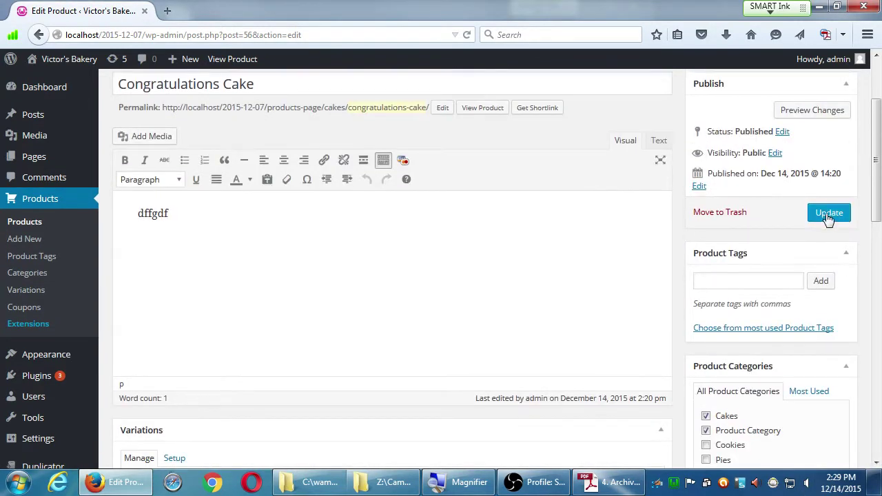
{"action": "left_click", "coordinate": [828, 214]}
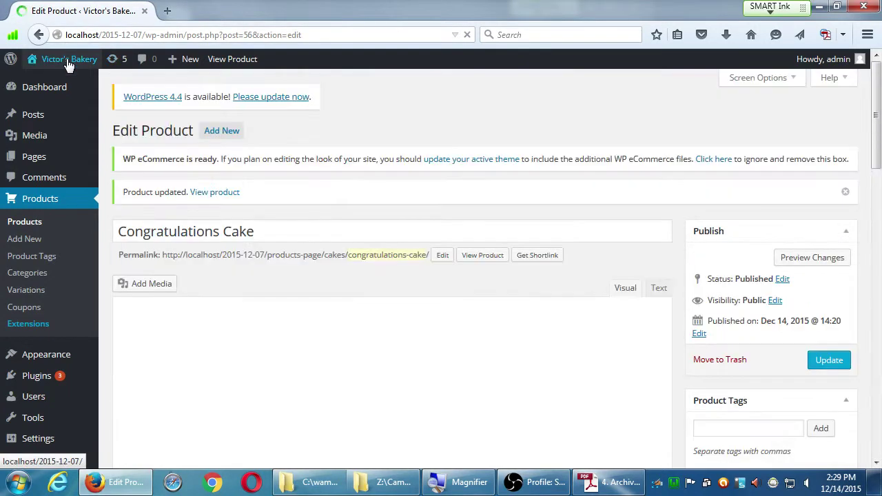
Visit the bakery's storefront and find the Congratulations Cake on The Shoppe's Cakes page.
{"action": "left_click", "coordinate": [67, 60]}
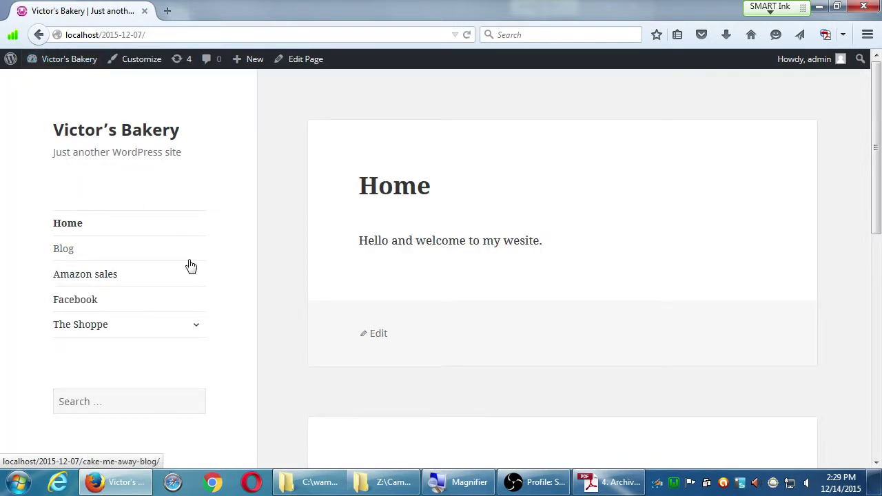
{"action": "left_click", "coordinate": [201, 323]}
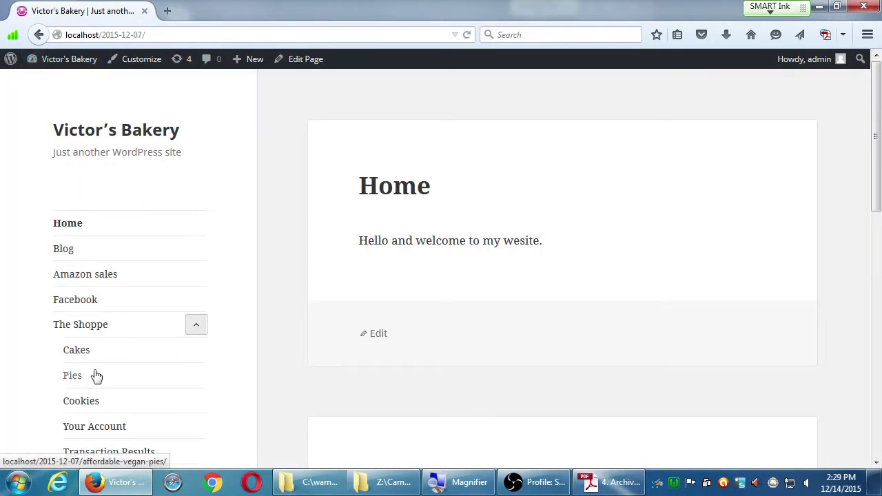
{"action": "left_click", "coordinate": [82, 354]}
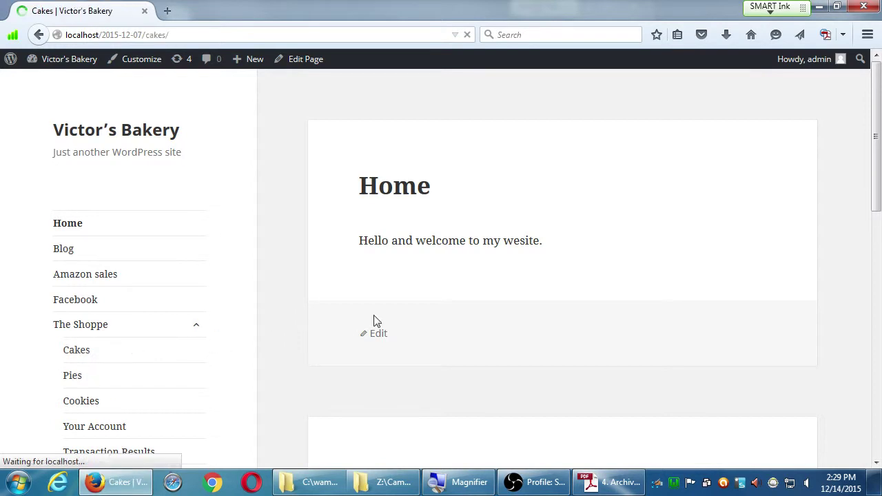
{"action": "scroll", "coordinate": [388, 372], "scroll_direction": "down", "scroll_amount": 10}
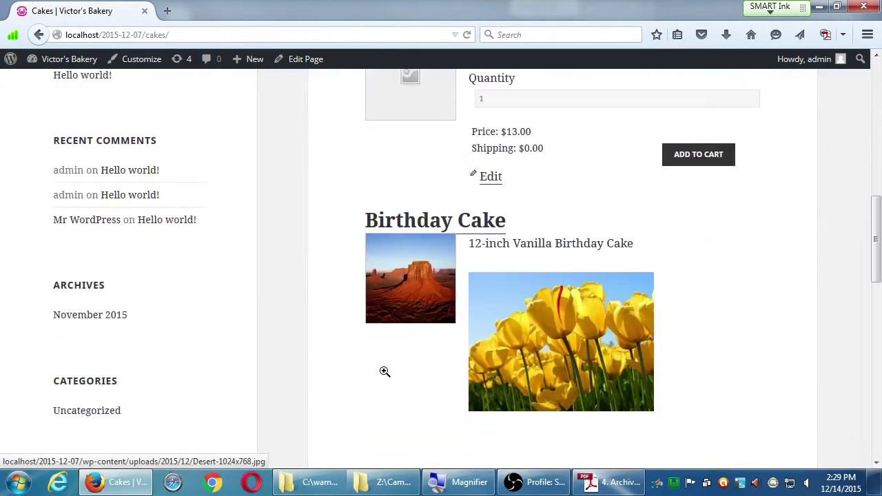
{"action": "scroll", "coordinate": [385, 372], "scroll_direction": "down", "scroll_amount": 9}
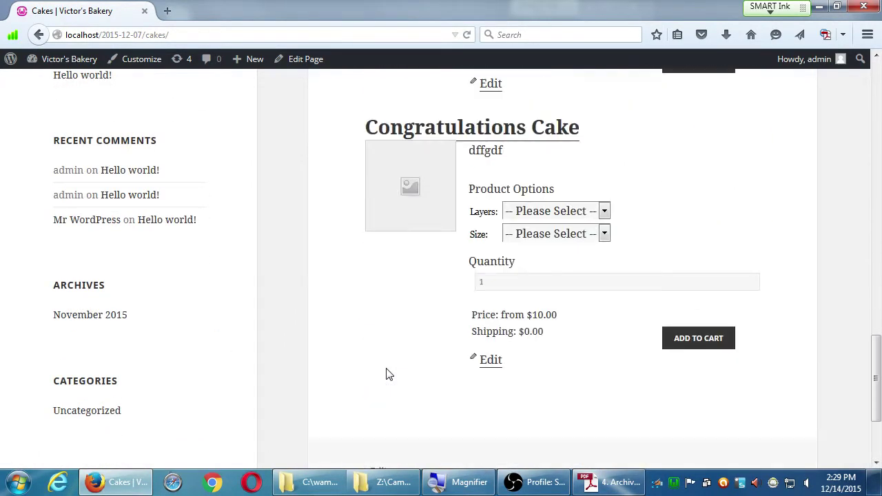
{"action": "scroll", "coordinate": [621, 311], "scroll_direction": "up", "scroll_amount": 1}
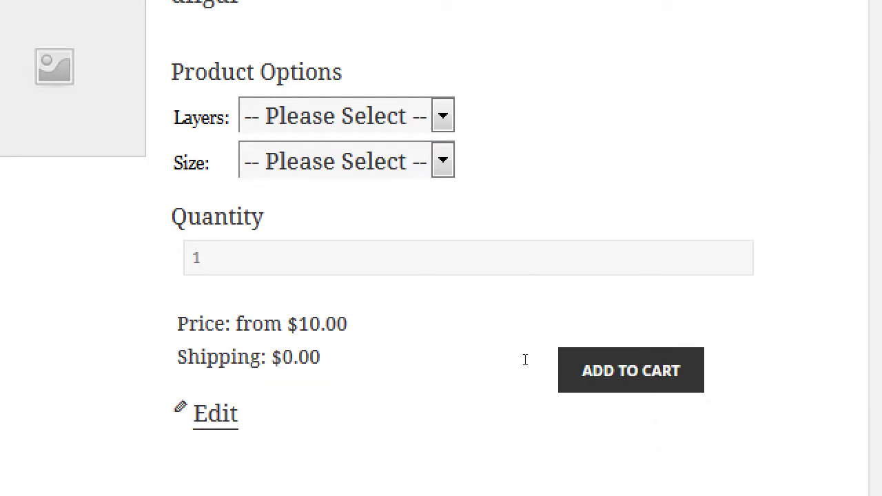
Choose 1-layer and 10-inch in the Congratulations Cake's product options to check that combination's price.
{"action": "key", "text": "alt+Down"}
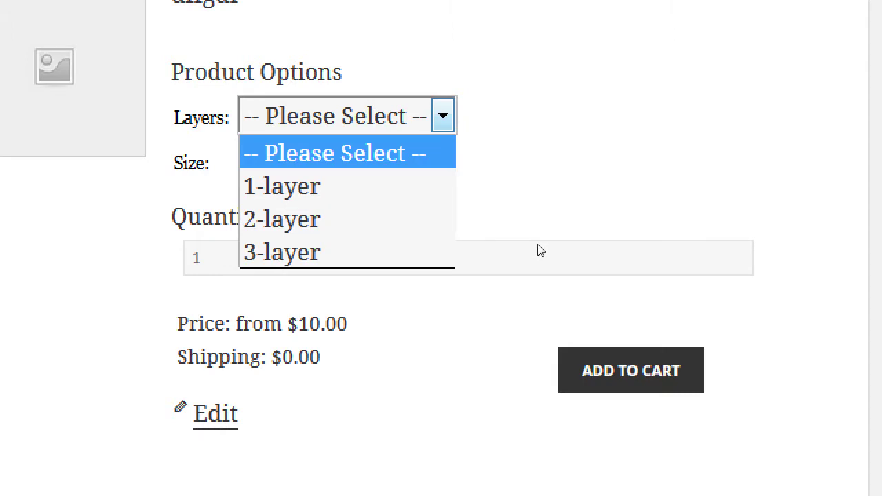
{"action": "key", "text": "Down"}
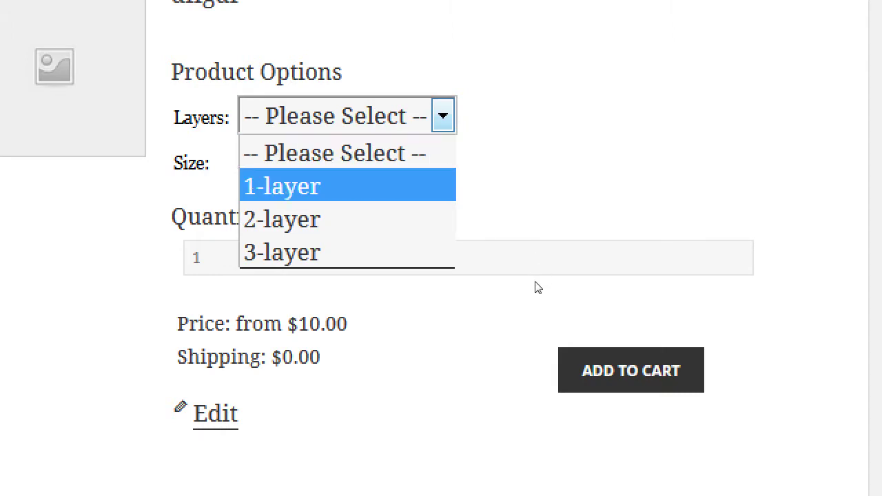
{"action": "key", "text": "Tab"}
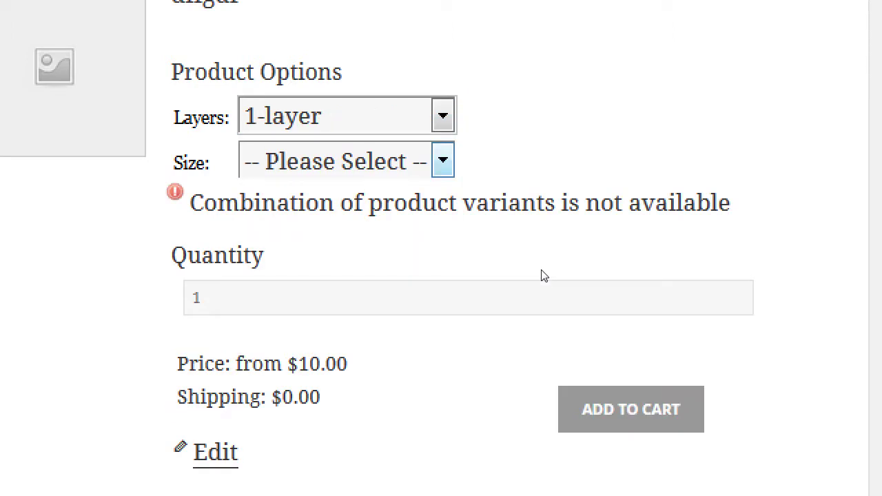
{"action": "left_click_drag", "start_coordinate": [498, 291], "coordinate": [679, 301]}
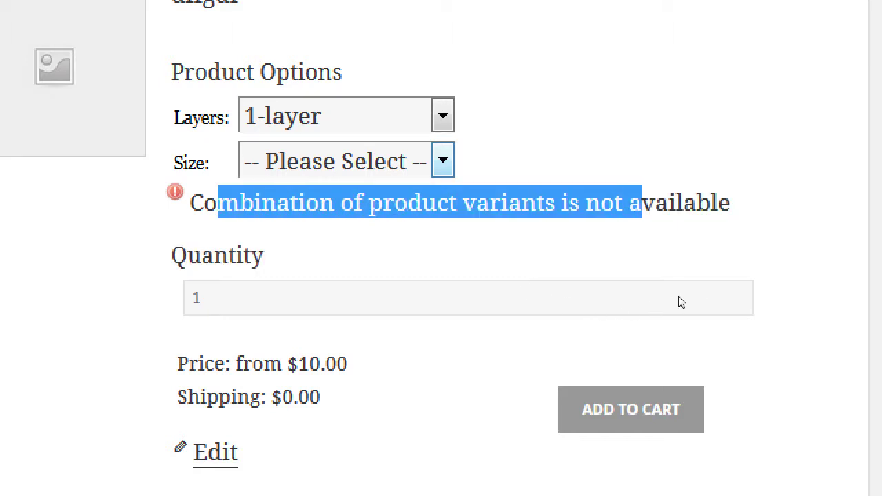
{"action": "left_click_drag", "start_coordinate": [566, 286], "coordinate": [581, 286]}
{"action": "key", "text": "alt+Down"}
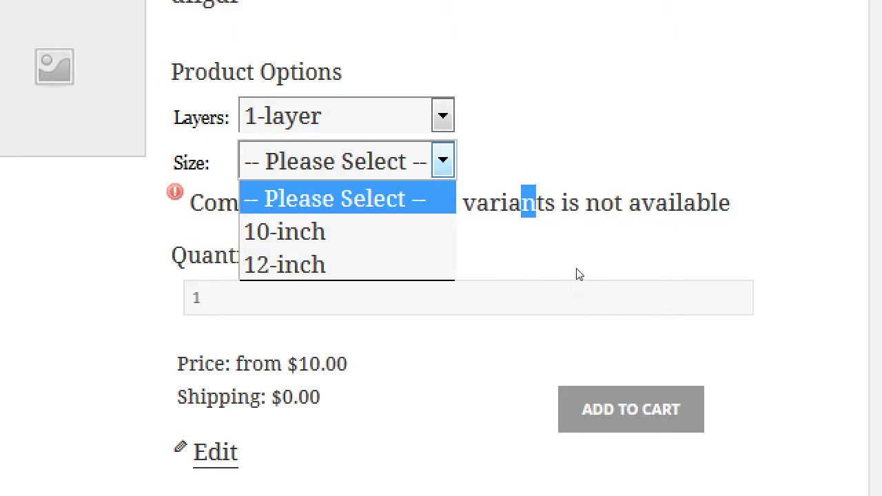
{"action": "key", "text": "Down"}
{"action": "key", "text": "Return"}
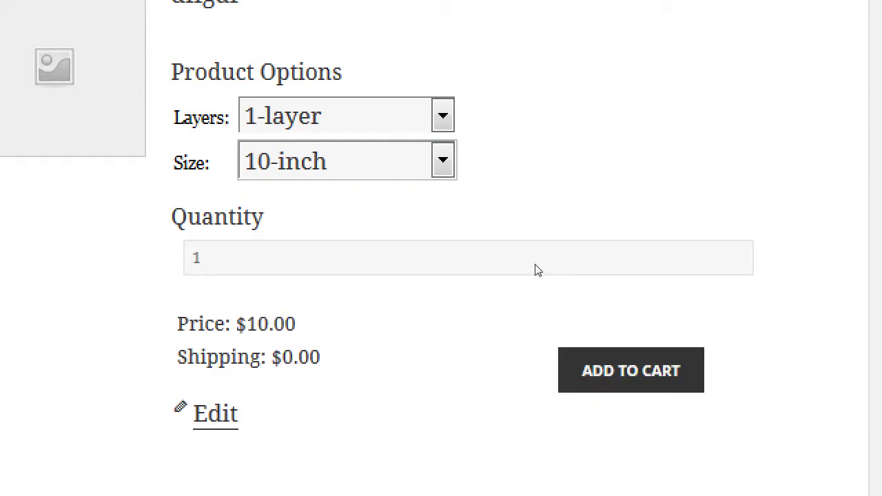
Switch the cake's size to 12-inch to compare the price, and return it to 10-inch.
{"action": "key", "text": "alt+Down"}
{"action": "key", "text": "Down"}
{"action": "key", "text": "Return"}
{"action": "key", "text": "alt+Down"}
{"action": "key", "text": "Up"}
{"action": "key", "text": "Return"}
Choose 3-layer for the Congratulations Cake and check its price in the 10-inch and 12-inch sizes.
{"action": "key", "text": "shift+Tab"}
{"action": "key", "text": "alt+Down"}
{"action": "key", "text": "Down"}
{"action": "key", "text": "Down"}
{"action": "key", "text": "Return"}
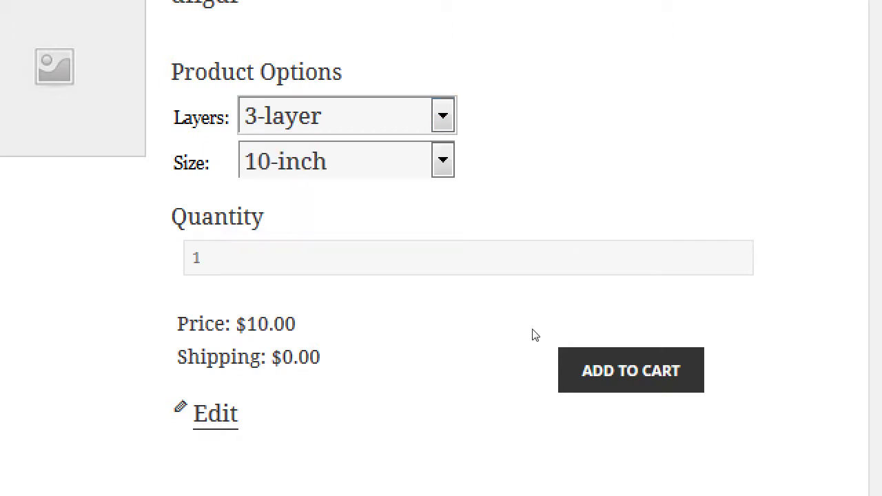
{"action": "key", "text": "Tab"}
{"action": "key", "text": "alt+Down"}
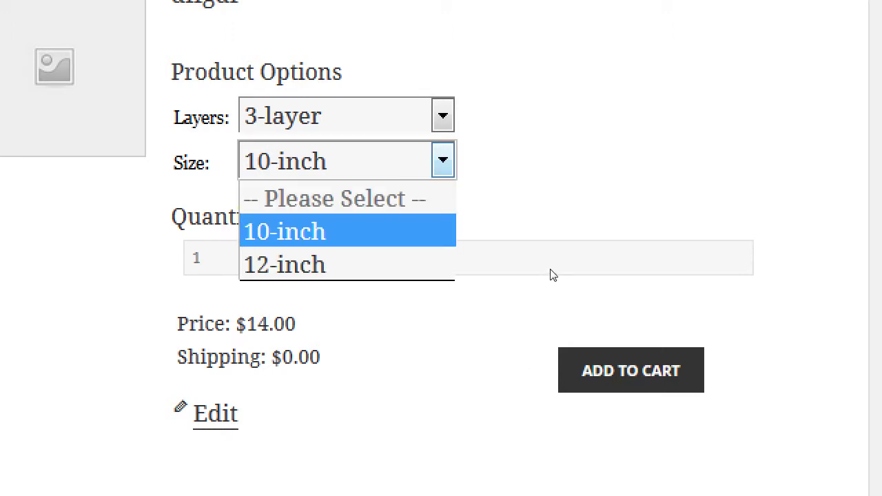
{"action": "key", "text": "Down"}
{"action": "key", "text": "Return"}
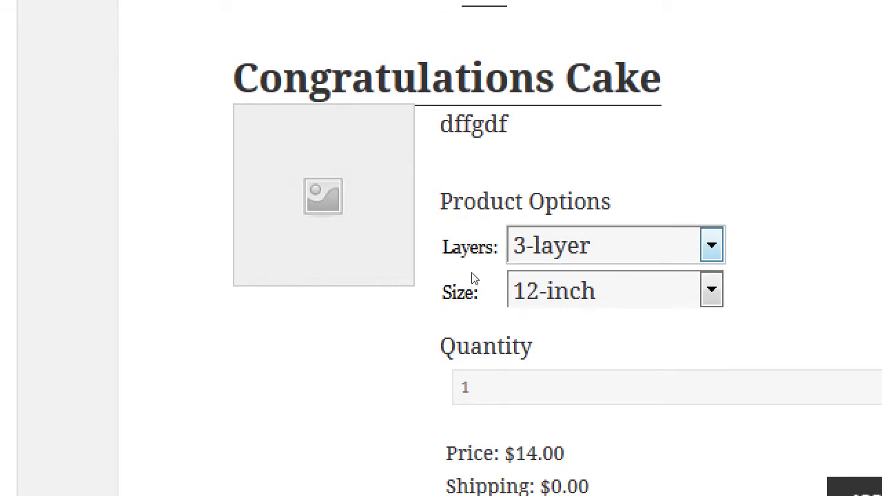
Examine the Layers and Size labels beside the Congratulations Cake's product options.
{"action": "key", "text": "Tab"}
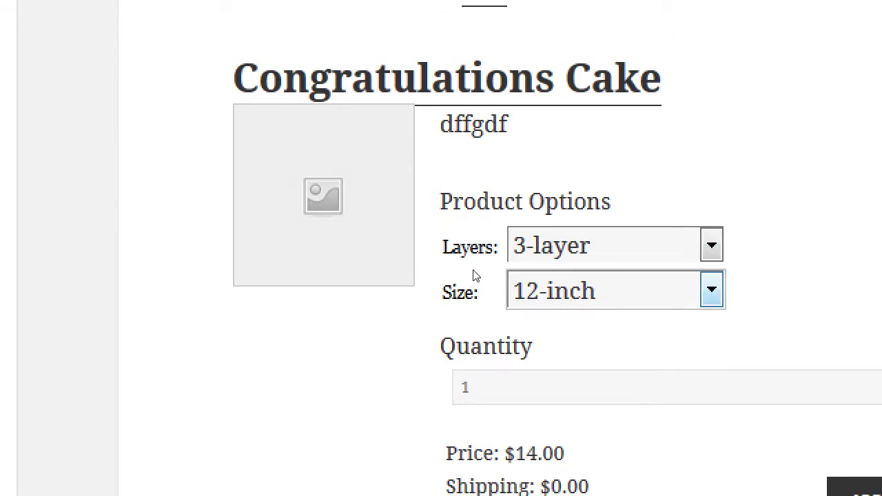
{"action": "left_click", "coordinate": [475, 246]}
{"action": "double_click", "coordinate": [475, 246]}
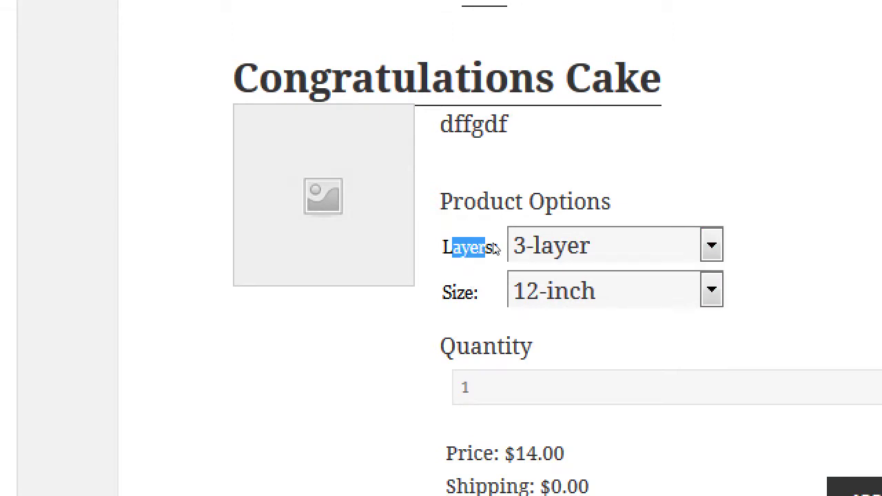
{"action": "double_click", "coordinate": [482, 276]}
{"action": "left_click", "coordinate": [502, 269]}
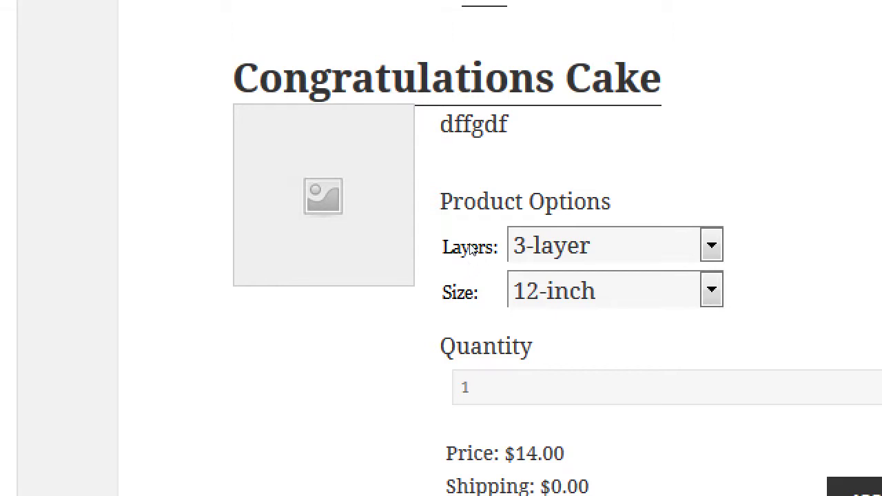
{"action": "left_click_drag", "start_coordinate": [443, 248], "coordinate": [495, 275]}
{"action": "left_click", "coordinate": [472, 250]}
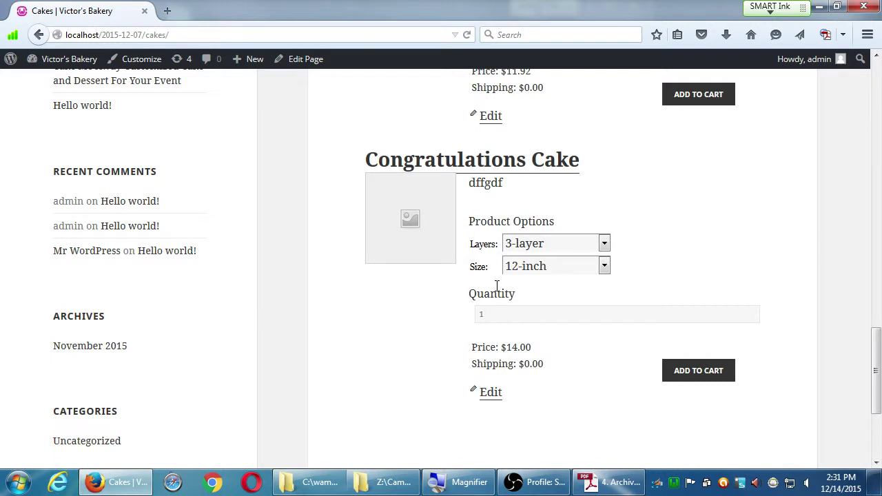
View the HTML source of the Cakes page and close it again.
{"action": "key", "text": "ctrl+u"}
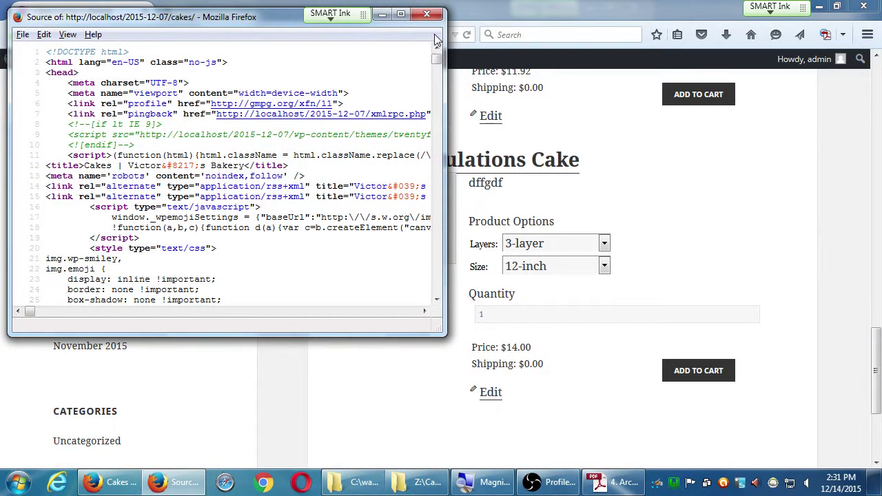
{"action": "left_click", "coordinate": [427, 15]}
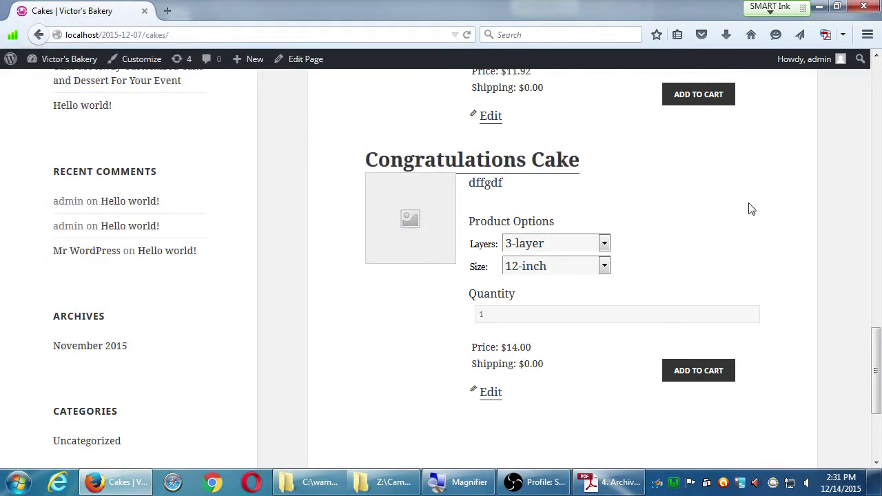
{"action": "left_click", "coordinate": [558, 483]}
{"action": "scroll", "coordinate": [704, 243], "scroll_direction": "up", "scroll_amount": 5}
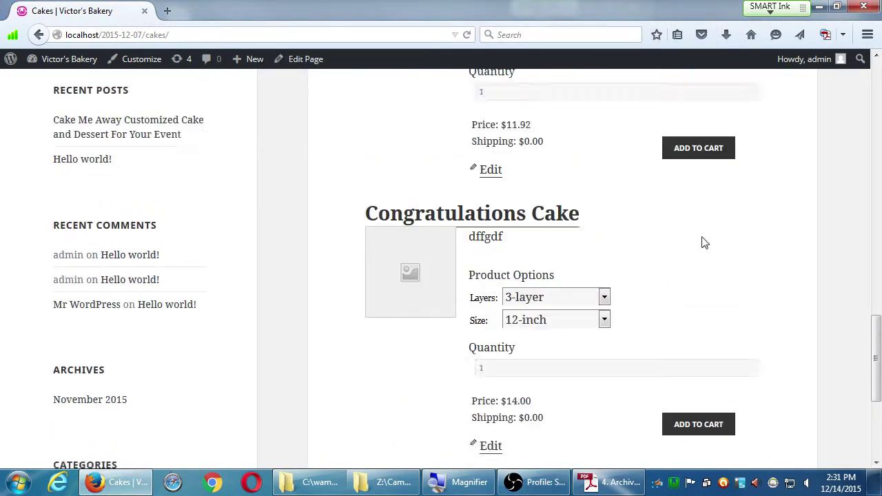
{"action": "scroll", "coordinate": [705, 242], "scroll_direction": "down", "scroll_amount": 4}
{"action": "scroll", "coordinate": [708, 241], "scroll_direction": "down", "scroll_amount": 3}
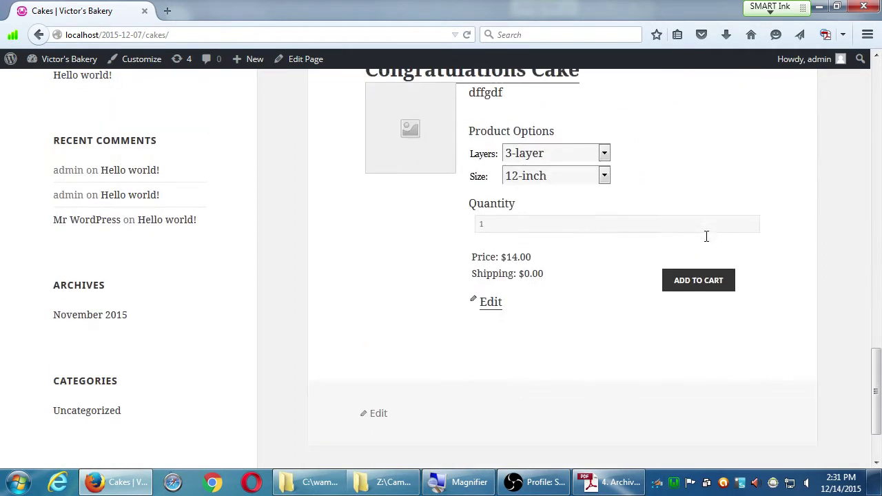
{"action": "scroll", "coordinate": [708, 242], "scroll_direction": "up", "scroll_amount": 3}
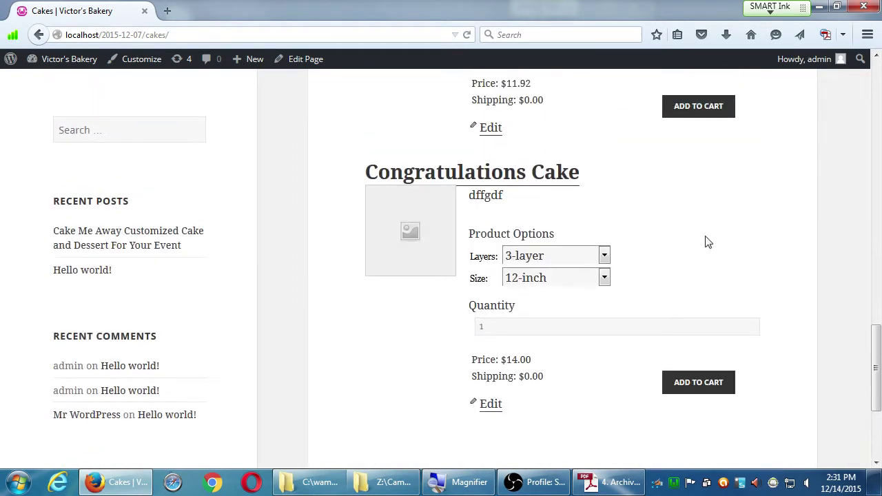
{"action": "scroll", "coordinate": [708, 242], "scroll_direction": "up", "scroll_amount": 14}
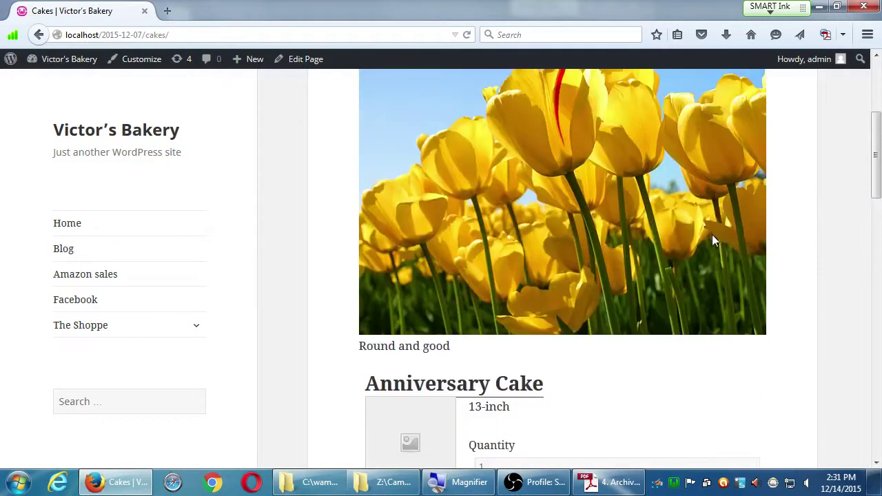
Open the site's admin dashboard, return to the storefront's home page and look through it down to the footer.
{"action": "scroll", "coordinate": [713, 241], "scroll_direction": "up", "scroll_amount": 3}
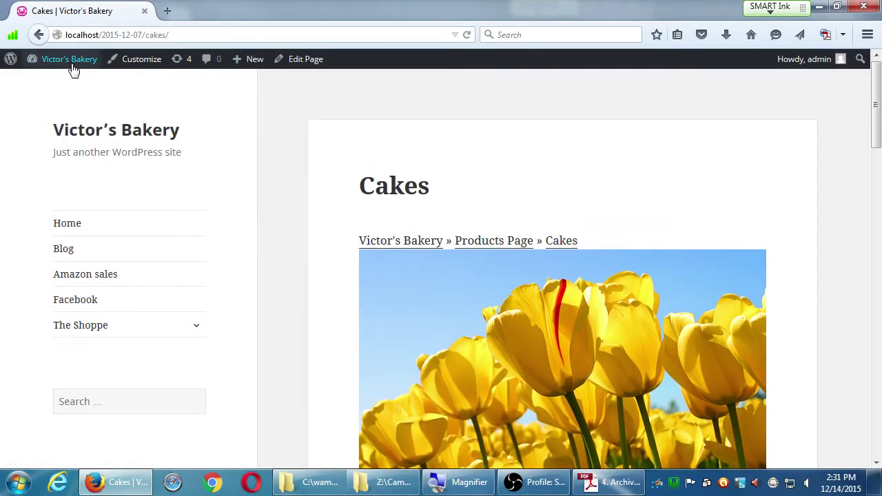
{"action": "left_click", "coordinate": [70, 60]}
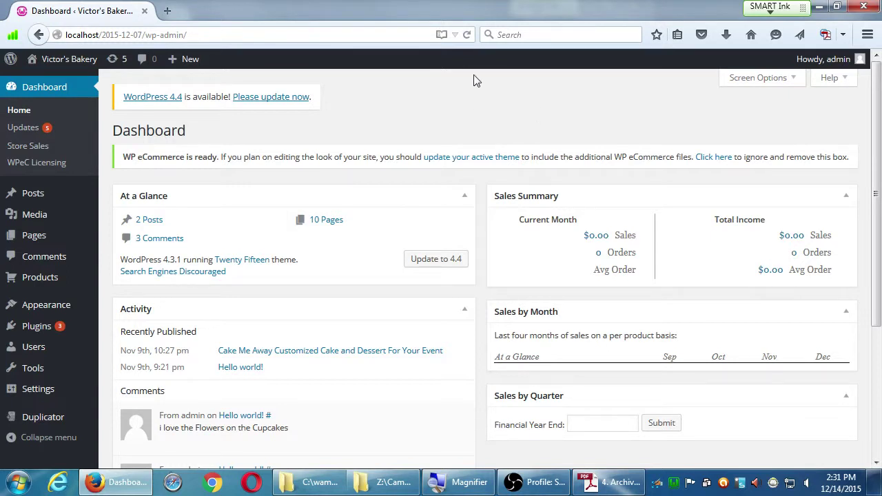
{"action": "mouse_move", "coordinate": [74, 60]}
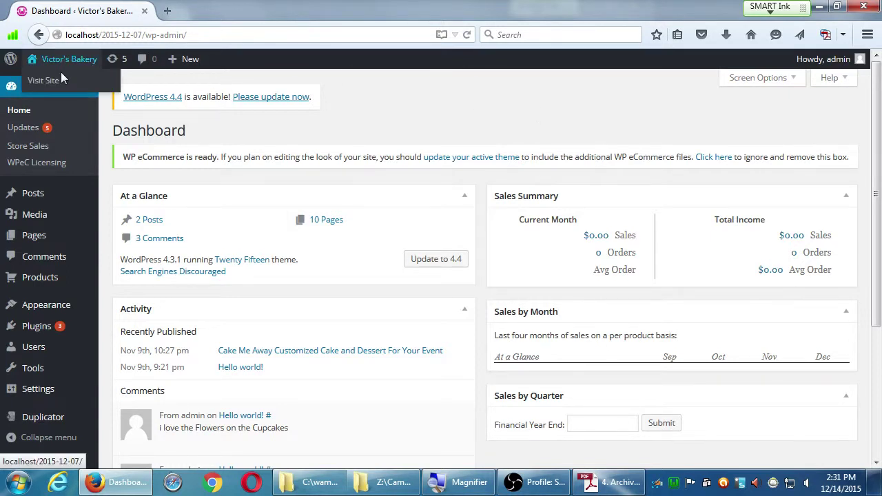
{"action": "left_click", "coordinate": [56, 81]}
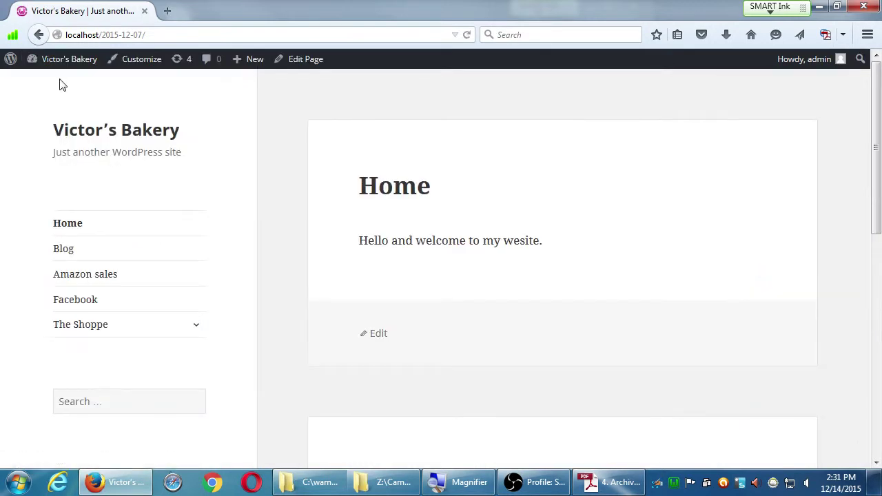
{"action": "scroll", "coordinate": [409, 272], "scroll_direction": "down", "scroll_amount": 7}
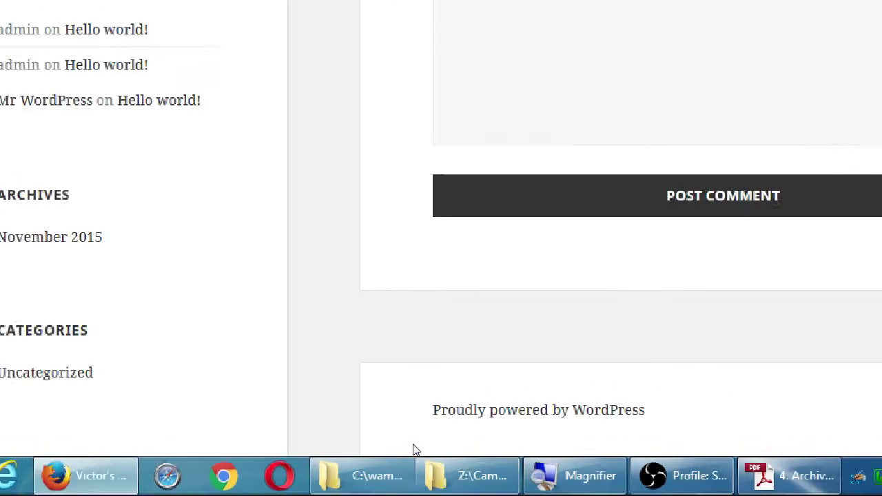
{"action": "scroll", "coordinate": [413, 449], "scroll_direction": "up", "scroll_amount": 10}
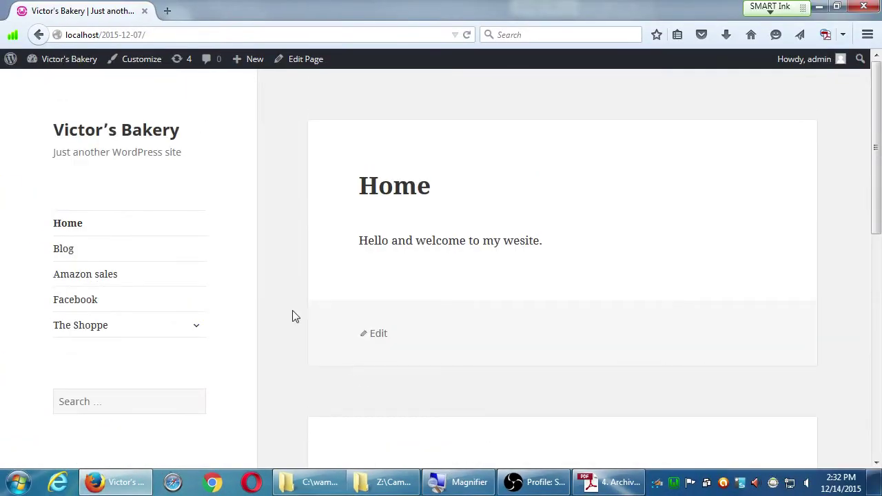
Add the Anniversary Cake from The Shoppe's products page to the cart and proceed to checkout.
{"action": "left_click", "coordinate": [79, 328]}
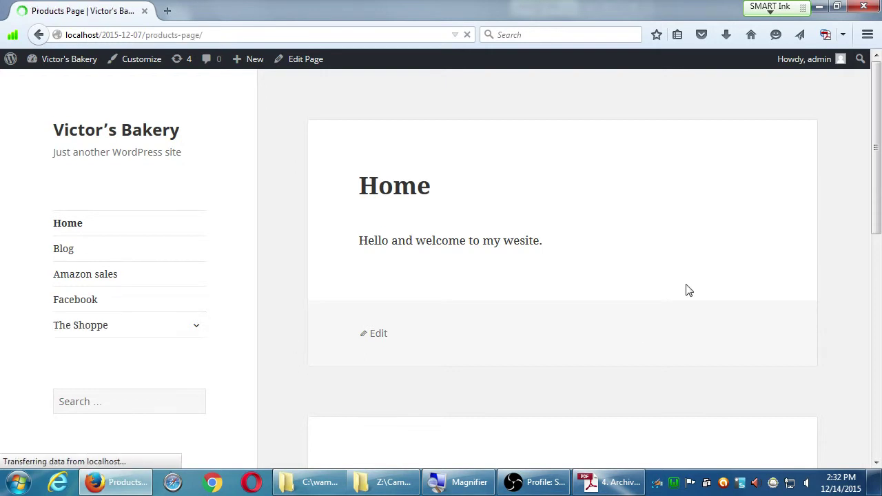
{"action": "scroll", "coordinate": [687, 291], "scroll_direction": "down", "scroll_amount": 3}
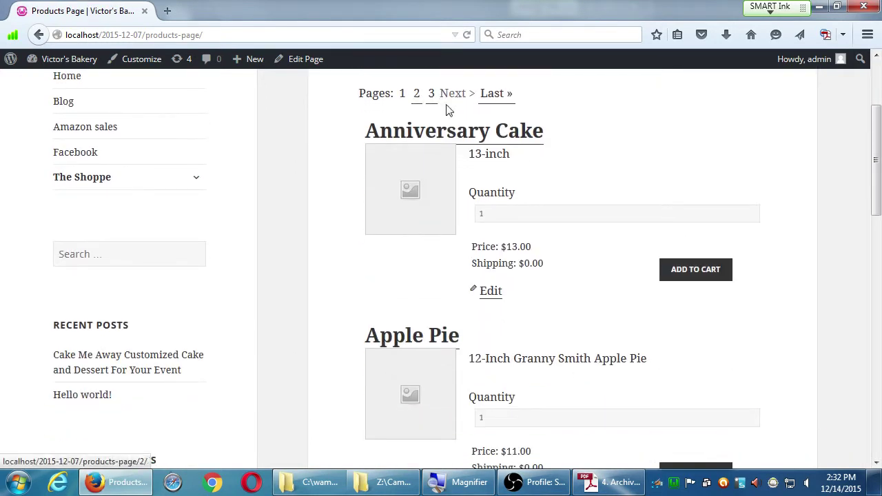
{"action": "left_click", "coordinate": [684, 278]}
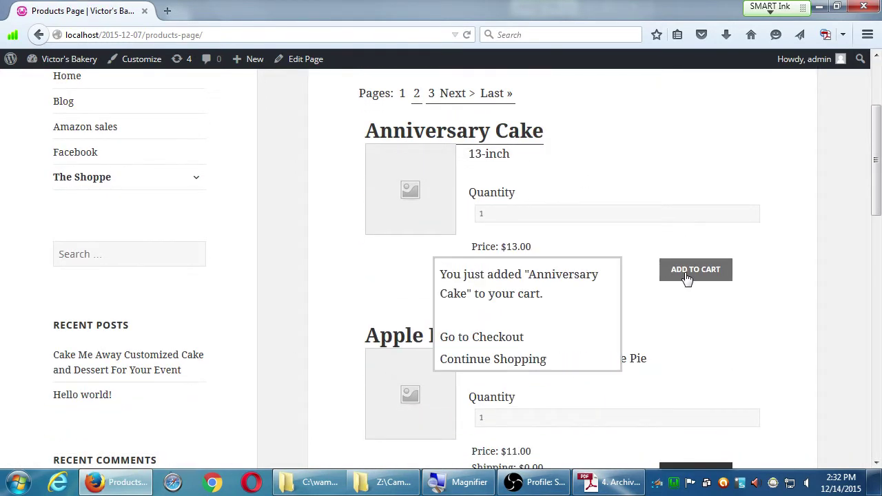
{"action": "left_click", "coordinate": [468, 338]}
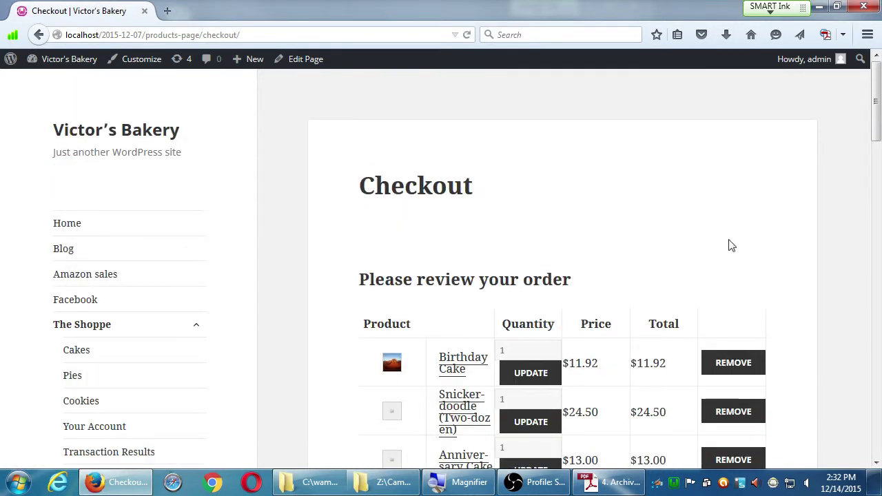
Review the ordered products, coupon field, shipping rates and tax on the Checkout page.
{"action": "scroll", "coordinate": [731, 244], "scroll_direction": "down", "scroll_amount": 3}
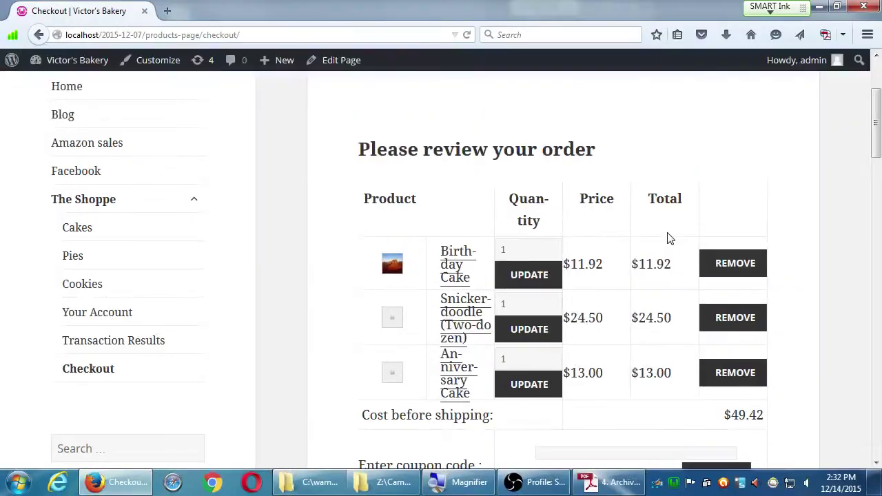
{"action": "scroll", "coordinate": [658, 244], "scroll_direction": "down", "scroll_amount": 5}
{"action": "scroll", "coordinate": [644, 246], "scroll_direction": "up", "scroll_amount": 3}
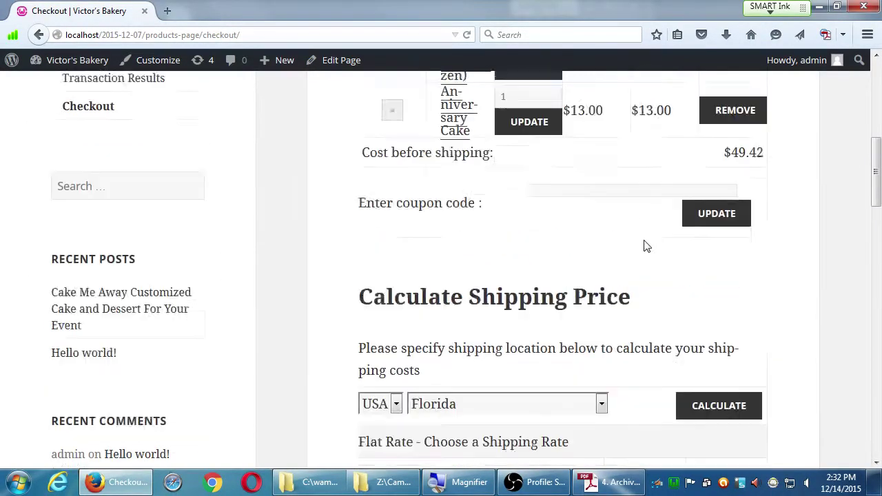
{"action": "scroll", "coordinate": [650, 246], "scroll_direction": "down", "scroll_amount": 1}
{"action": "scroll", "coordinate": [650, 246], "scroll_direction": "down", "scroll_amount": 6}
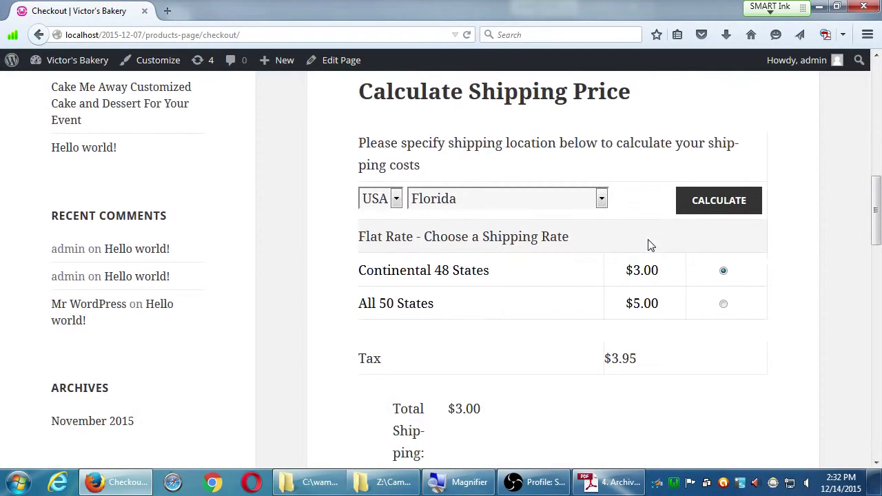
Examine the Checkout page's footer credit and the required fields of its billing and shipping forms.
{"action": "scroll", "coordinate": [650, 246], "scroll_direction": "down", "scroll_amount": 12}
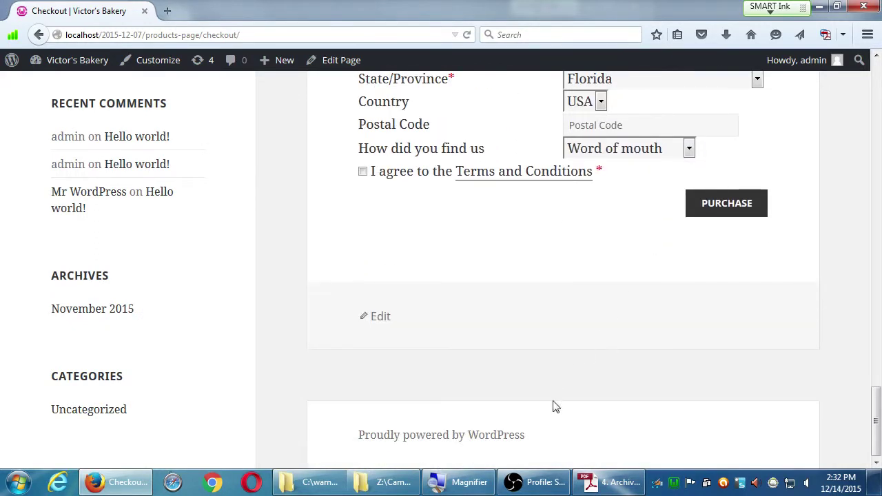
{"action": "left_click_drag", "start_coordinate": [545, 440], "coordinate": [370, 441]}
{"action": "scroll", "coordinate": [425, 373], "scroll_direction": "up", "scroll_amount": 8}
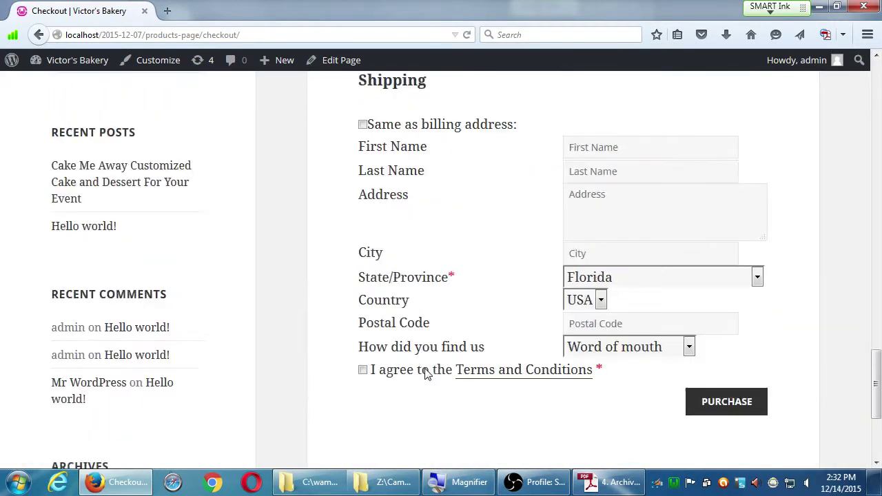
{"action": "scroll", "coordinate": [425, 374], "scroll_direction": "up", "scroll_amount": 2}
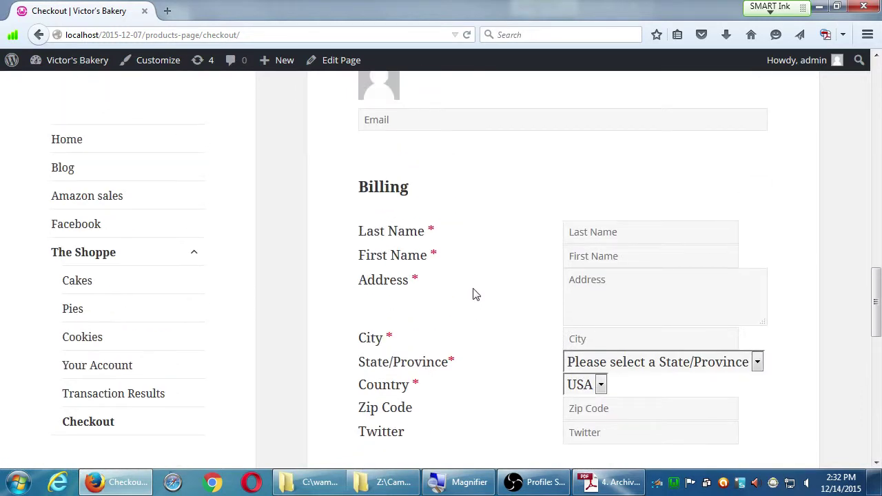
{"action": "left_click_drag", "start_coordinate": [395, 237], "coordinate": [438, 234]}
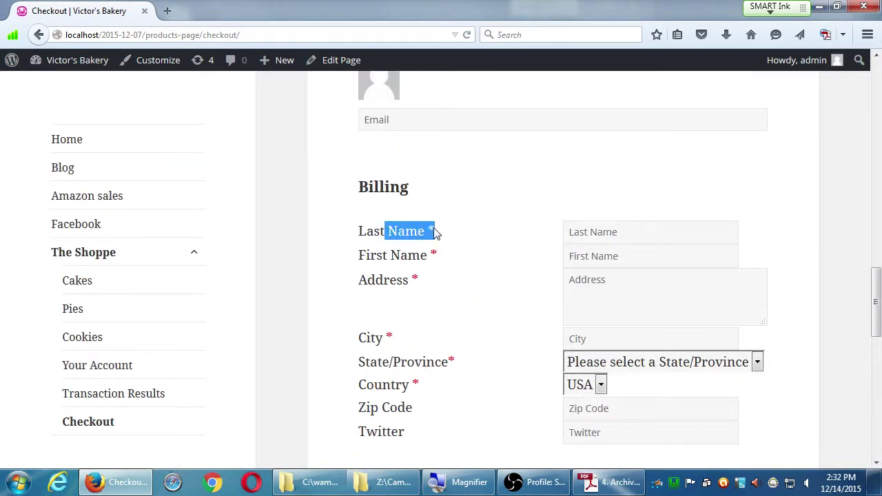
{"action": "left_click", "coordinate": [488, 228]}
{"action": "scroll", "coordinate": [547, 340], "scroll_direction": "down", "scroll_amount": 8}
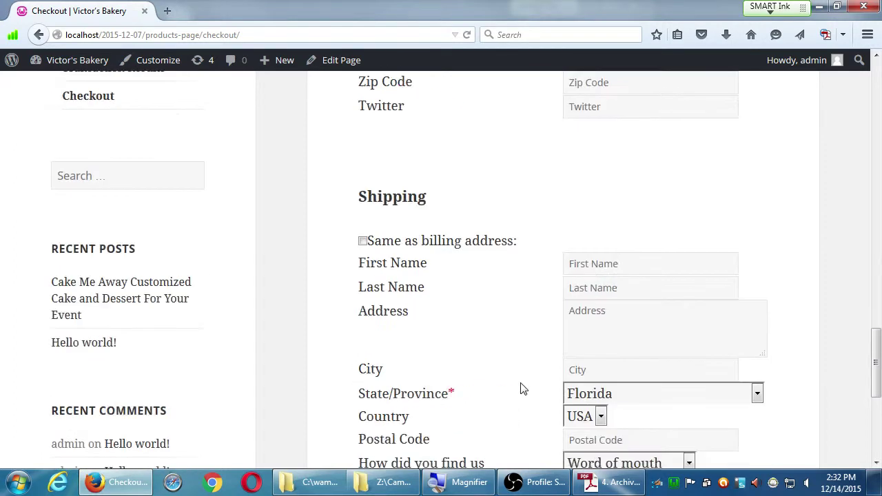
{"action": "scroll", "coordinate": [554, 249], "scroll_direction": "up", "scroll_amount": 10}
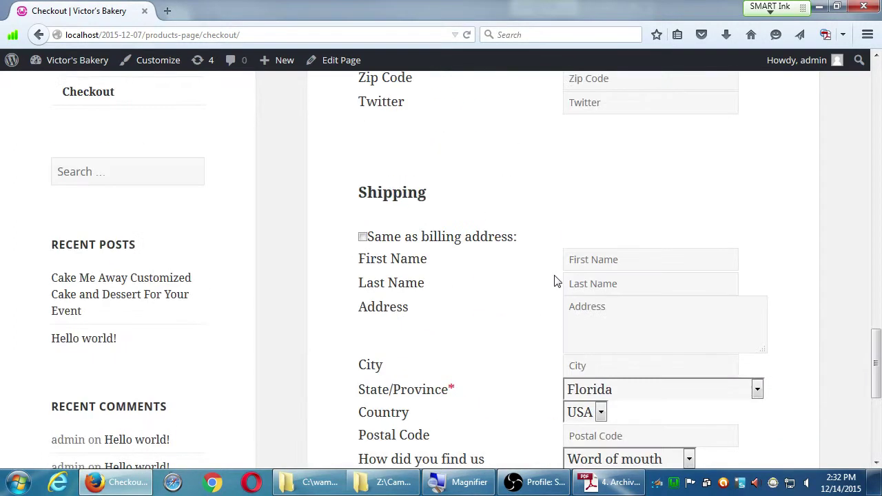
{"action": "scroll", "coordinate": [558, 281], "scroll_direction": "up", "scroll_amount": 10}
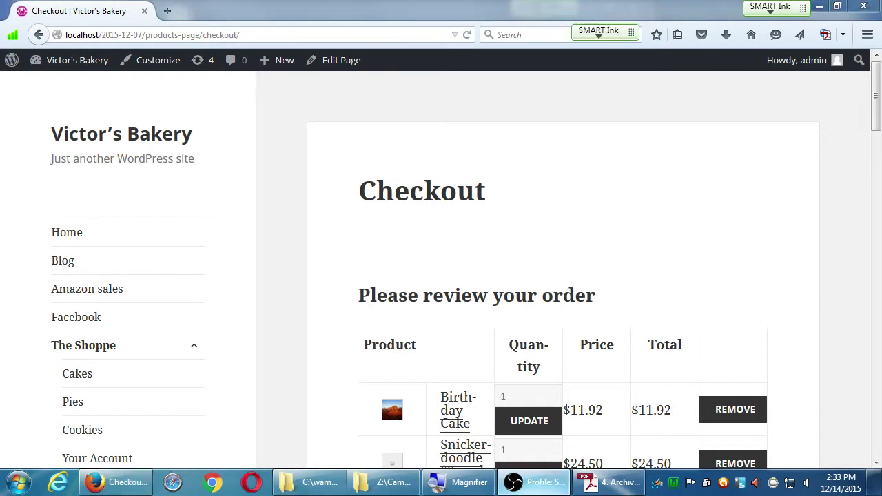
{"action": "left_click", "coordinate": [531, 482]}
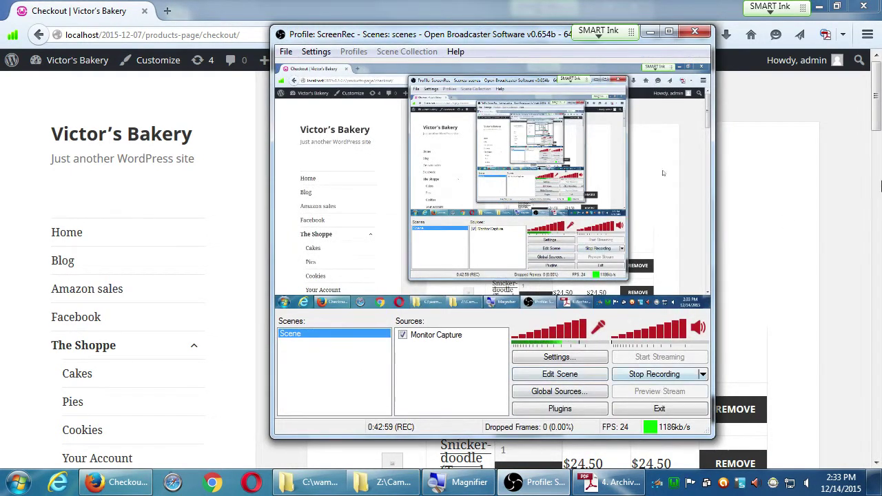
{"action": "left_click", "coordinate": [802, 200]}
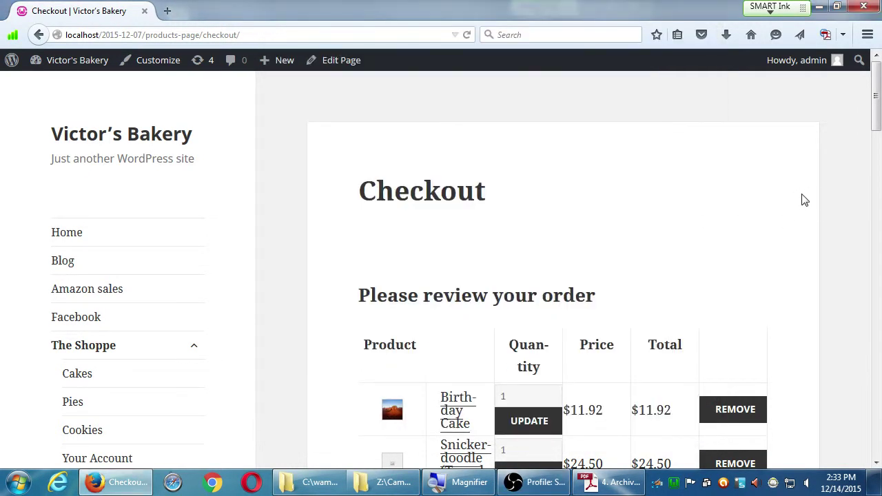